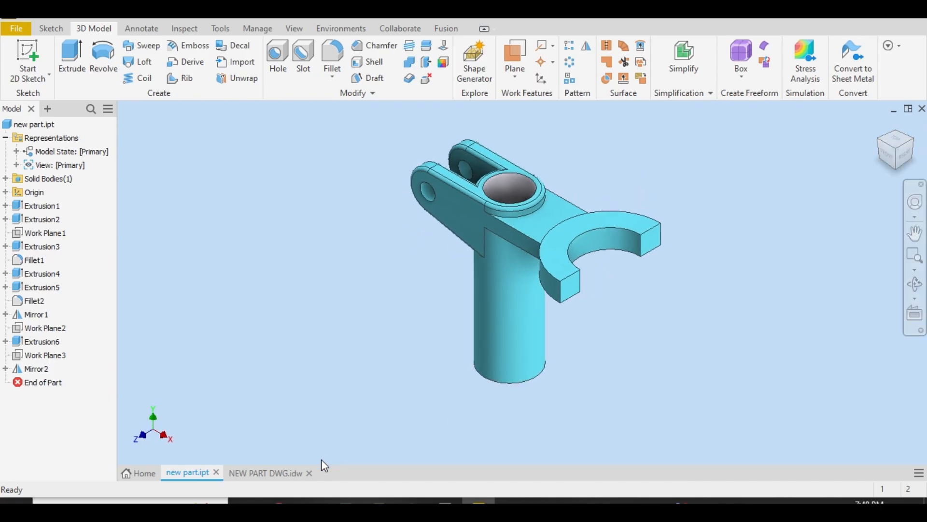
Open the NEW PART DWG.idw drawing and examine the dimensions in the section, side and top views
click(246, 473)
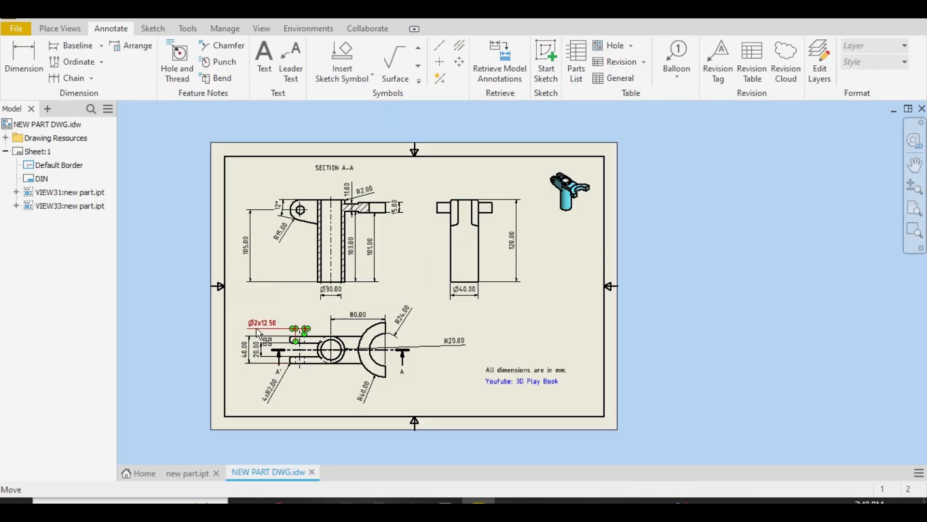
scroll(256, 327, up, 3)
scroll(292, 310, down, 3)
scroll(274, 211, up, 3)
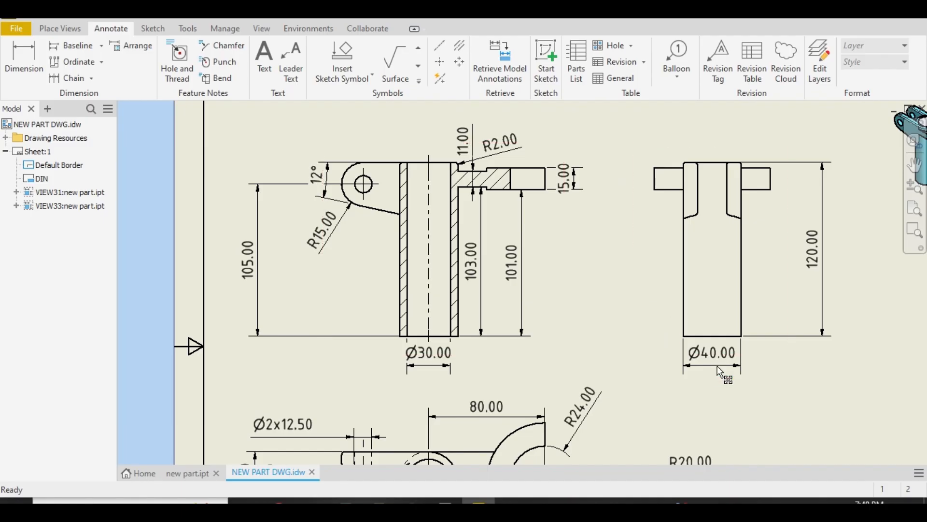
scroll(724, 353, down, 2)
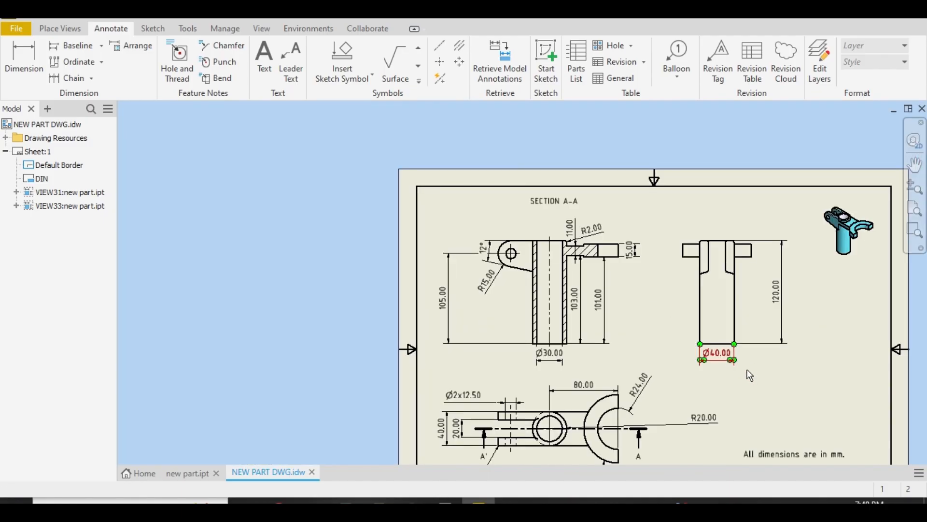
scroll(721, 376, down, 2)
scroll(704, 431, up, 5)
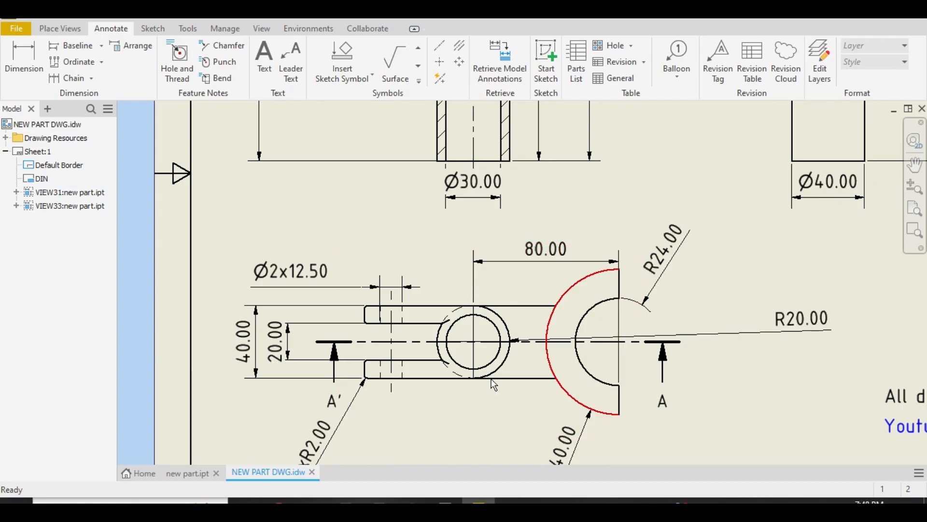
scroll(333, 377, down, 2)
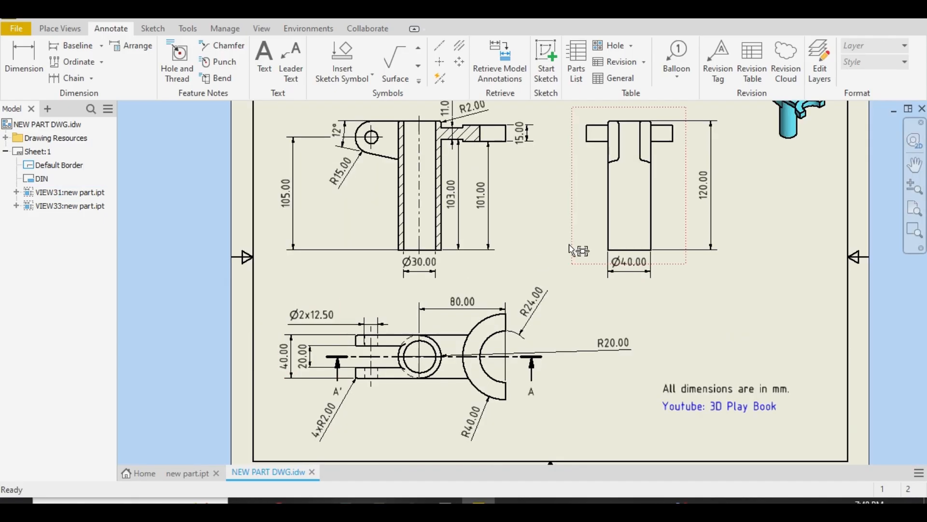
Create a new part from the metric Standard (mm).ipt template and start a 2D sketch on the XY plane
key(ctrl+n)
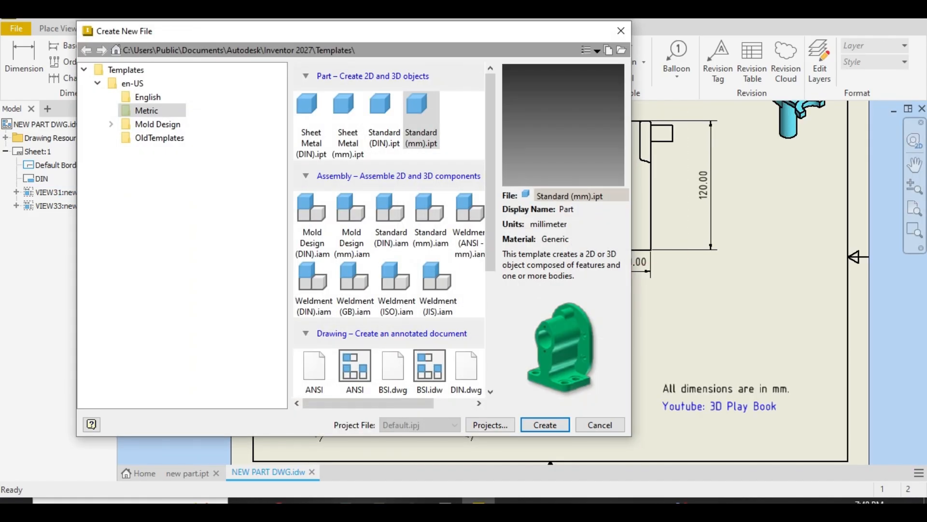
double_click(433, 145)
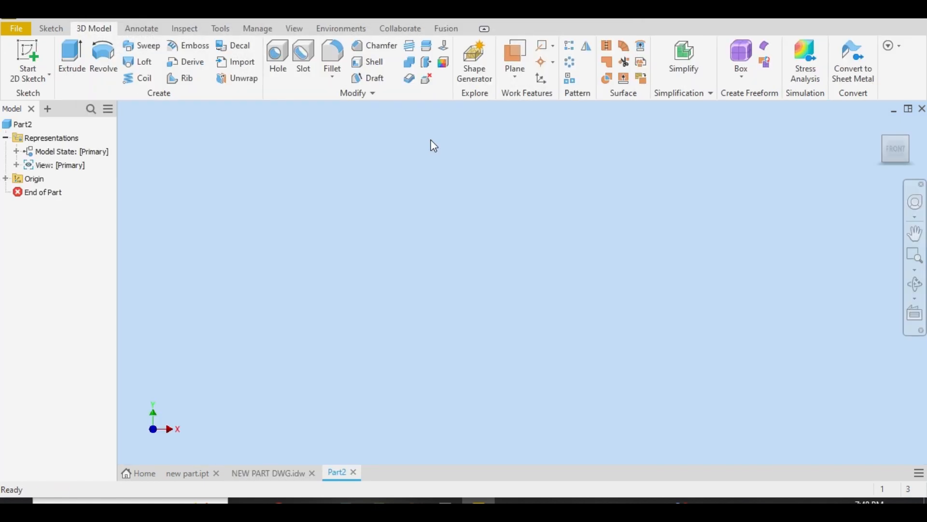
click(26, 62)
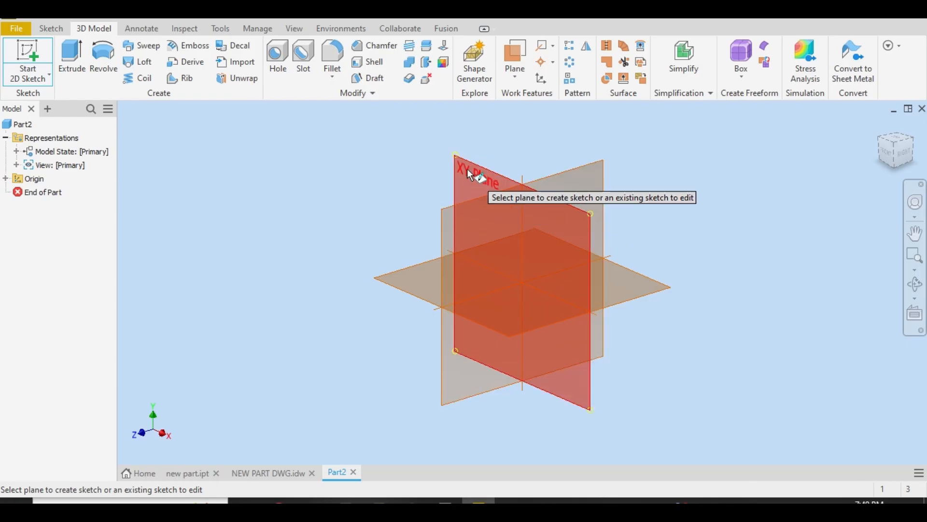
click(490, 265)
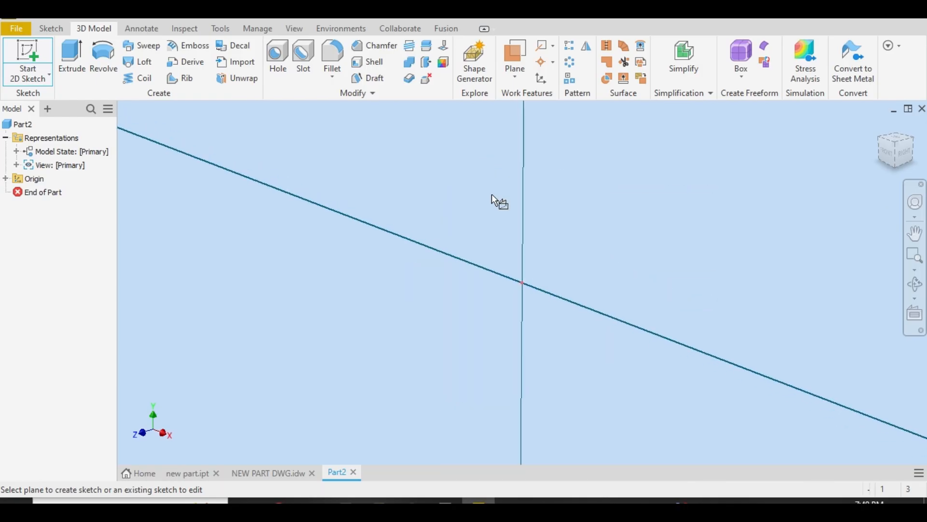
Check the tube in the drawing, and sketch two concentric circles at the part's origin, the outer one about 12.7 mm in diameter
click(267, 472)
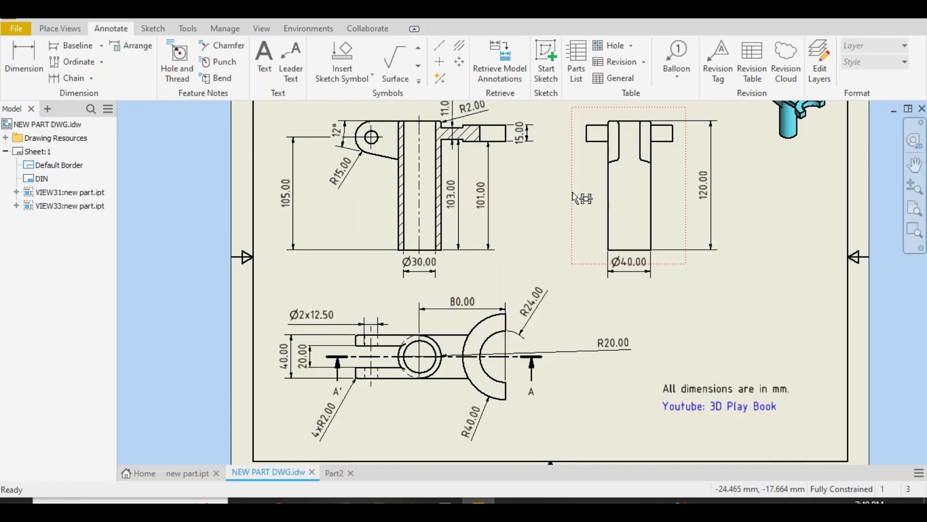
drag(483, 356, 485, 357)
click(334, 473)
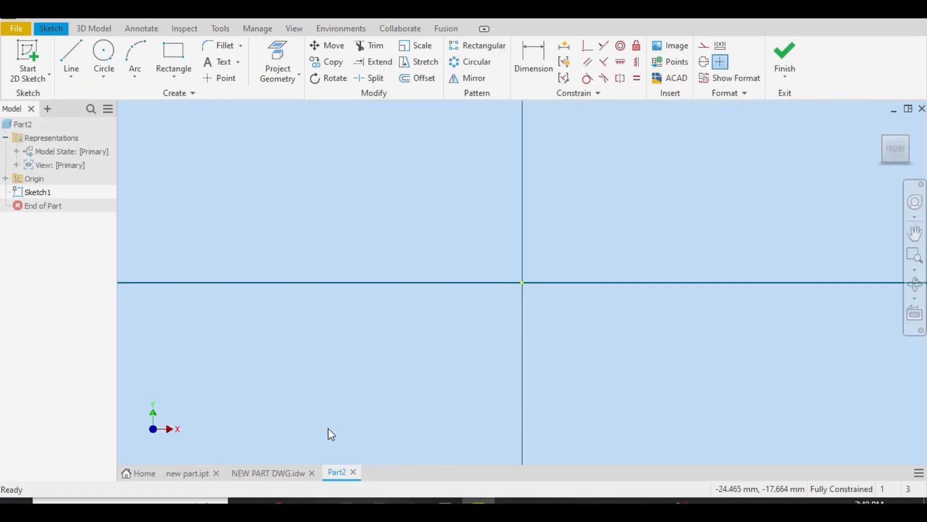
click(103, 56)
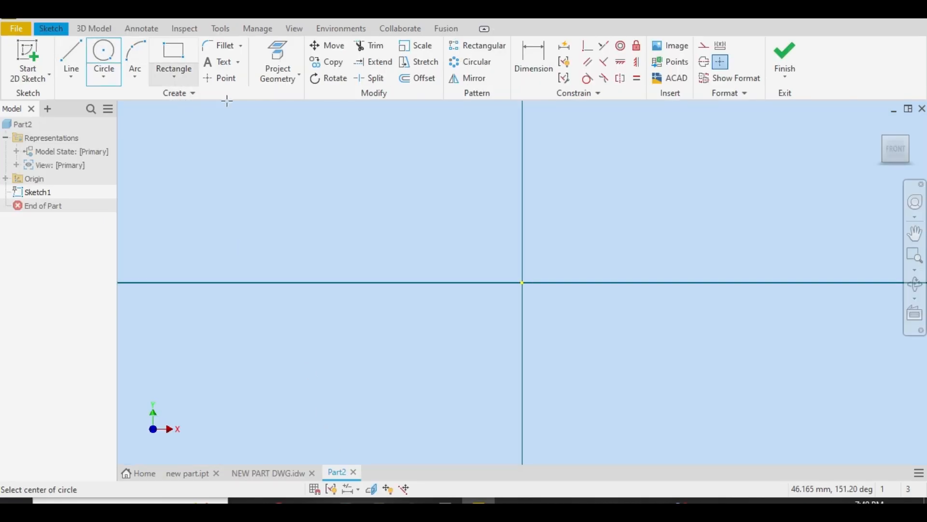
click(522, 282)
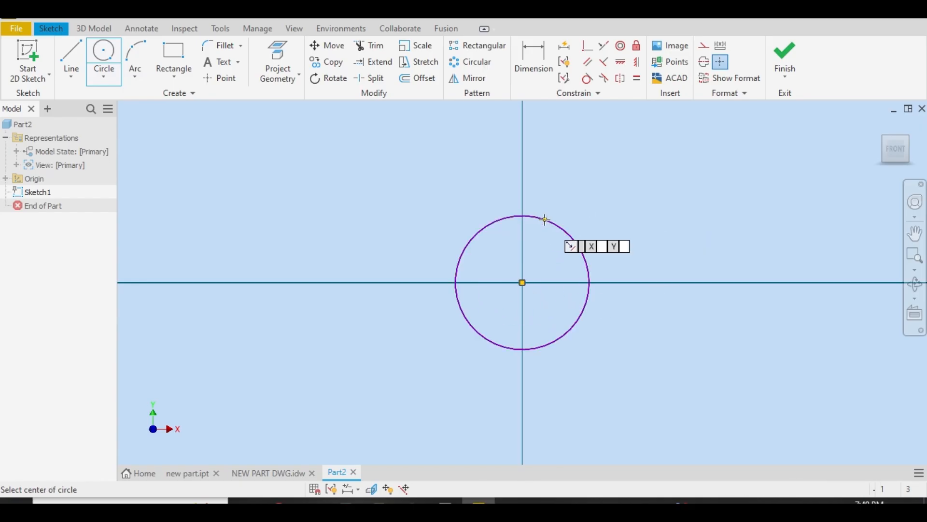
click(542, 215)
right_click(544, 217)
click(476, 218)
click(90, 57)
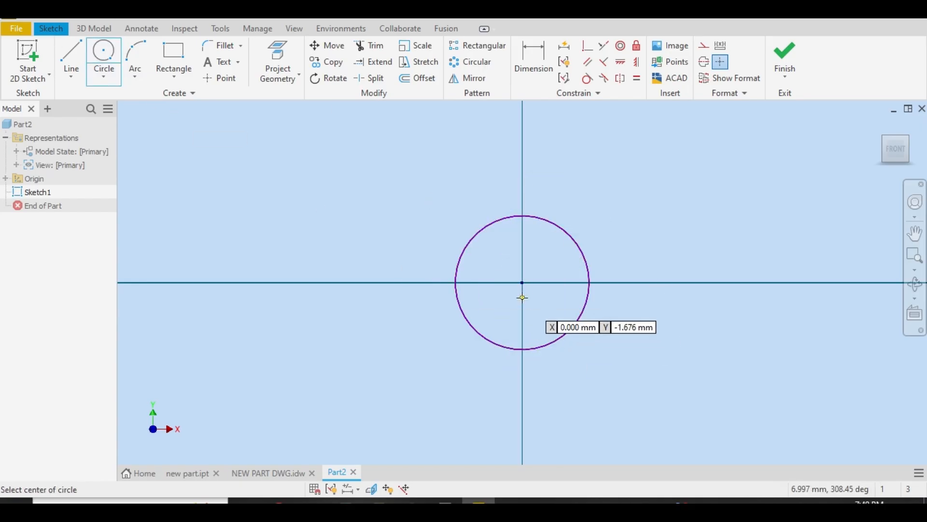
click(522, 282)
click(533, 251)
right_click(534, 251)
click(467, 251)
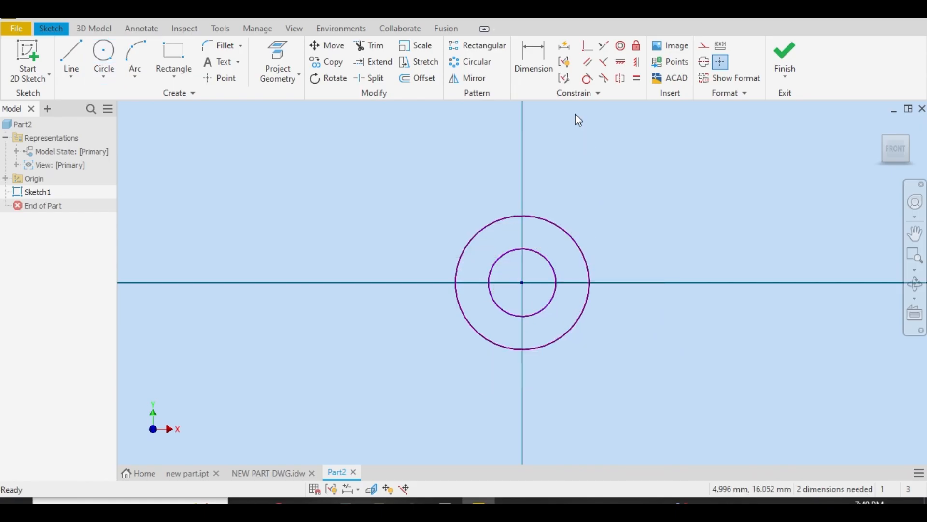
Dimension the outer circle's diameter as 30 mm
click(533, 61)
click(560, 227)
click(596, 205)
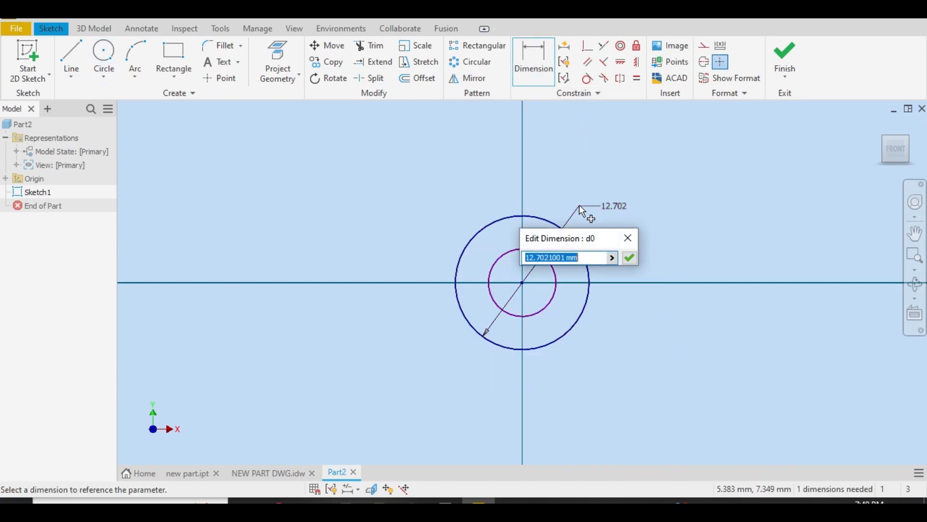
text(30)
key(Return)
Dimension the other circle's diameter as 50 mm, correct it to 40 mm, and finish the sketch
click(579, 221)
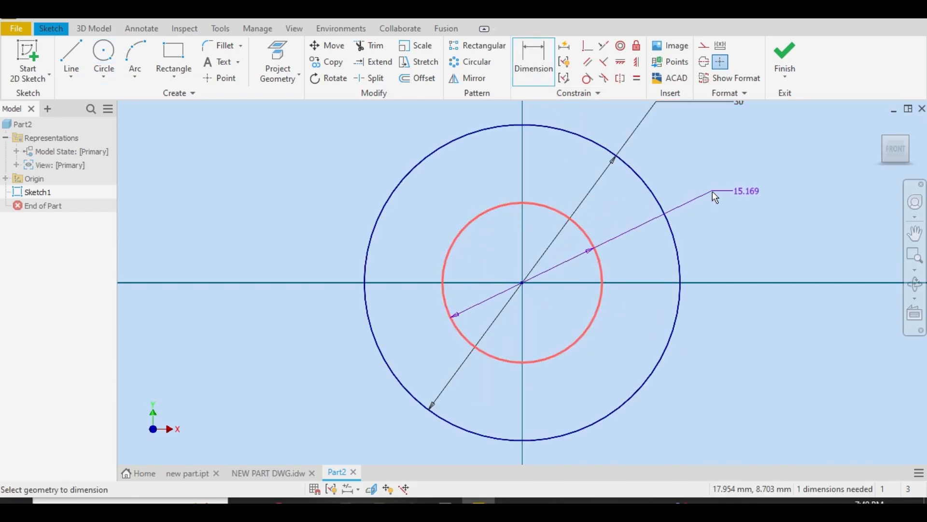
click(711, 191)
text(50)
key(Return)
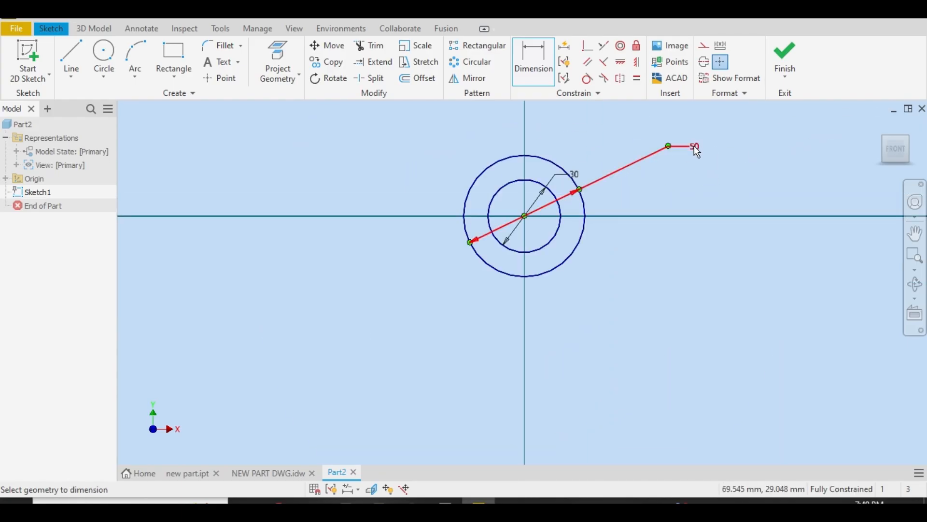
double_click(694, 146)
text(40)
key(Return)
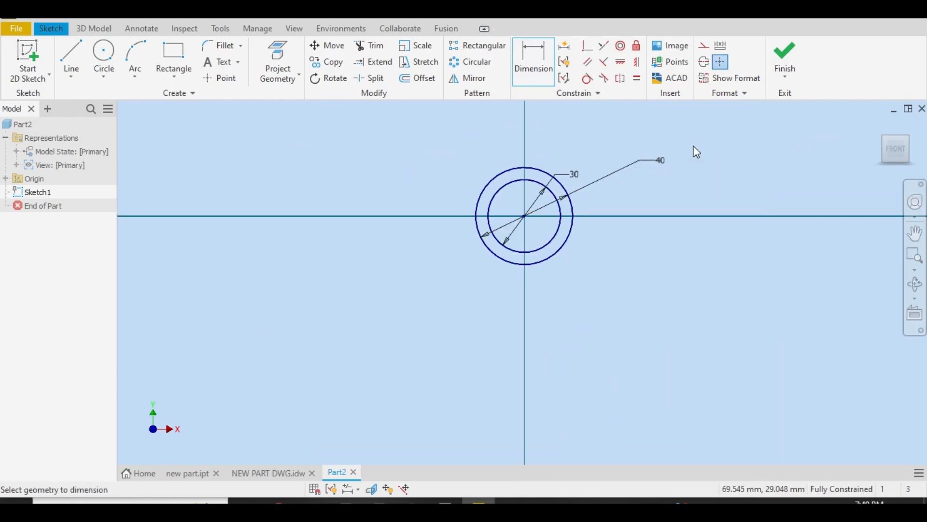
click(793, 49)
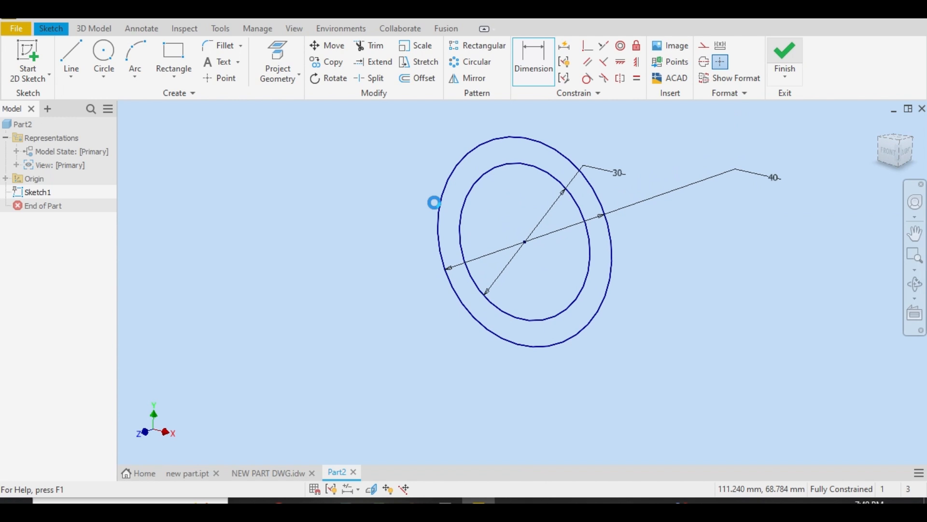
Define the view in which the circles appear edge-on as the Front view, and return to an isometric orientation
click(892, 142)
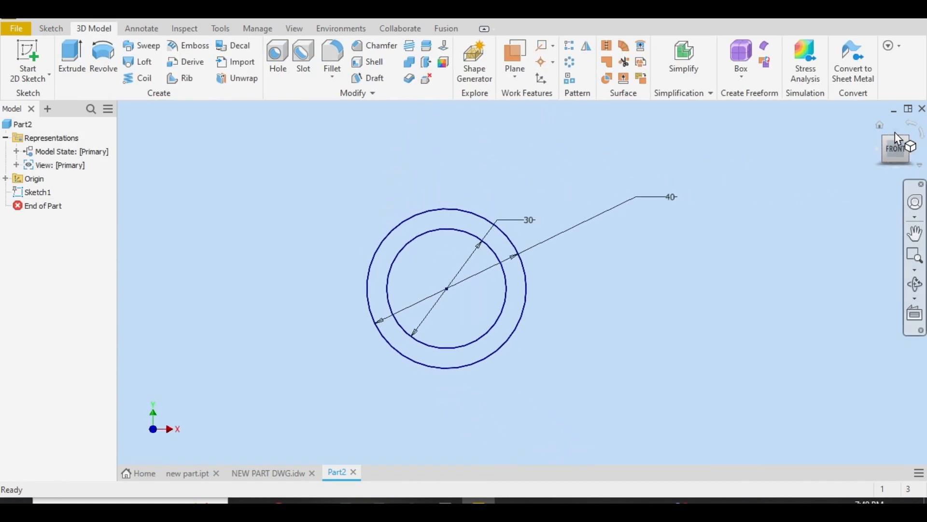
click(895, 132)
right_click(901, 151)
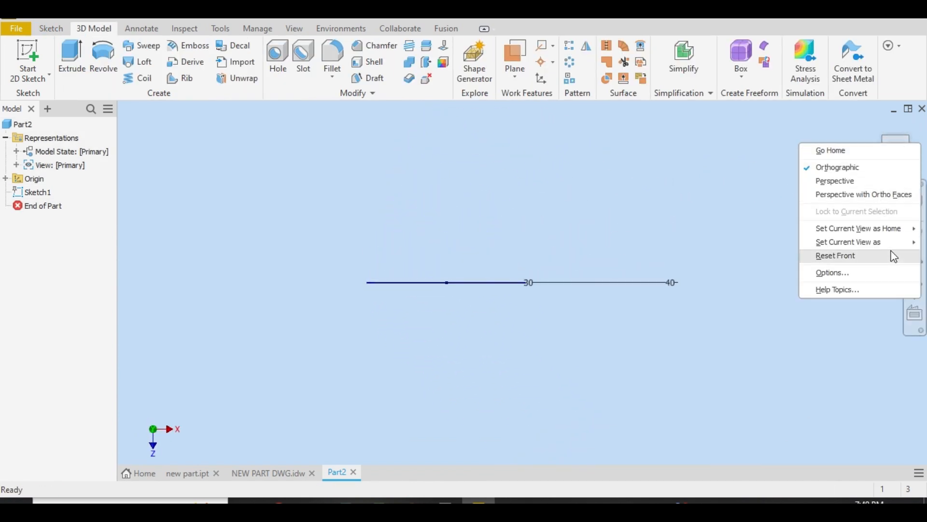
mouse_move(894, 246)
click(759, 246)
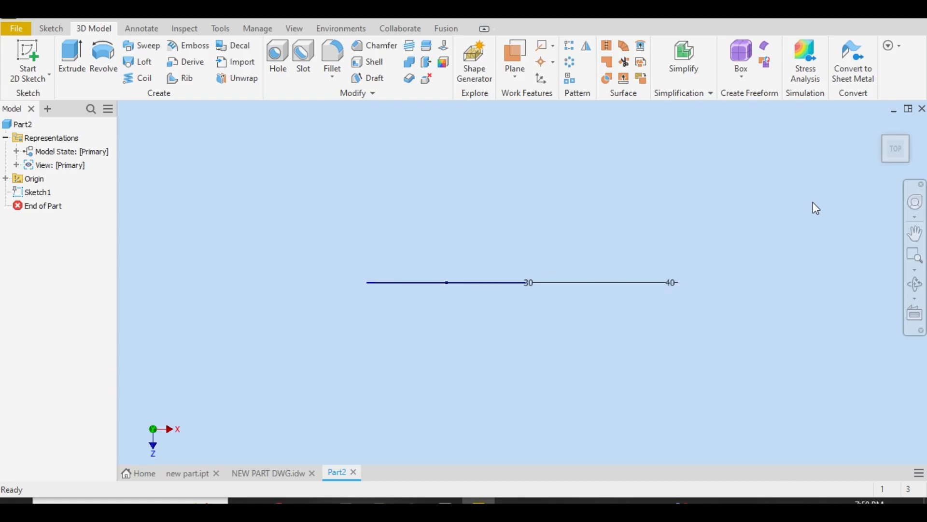
click(885, 139)
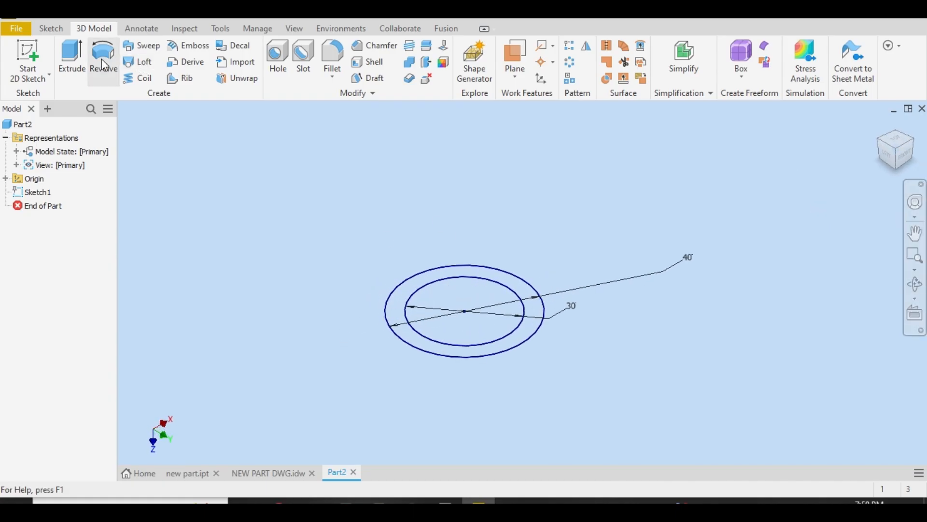
Extrude the ring between the two circles 120 mm upward in the flipped direction to form the tube
click(71, 61)
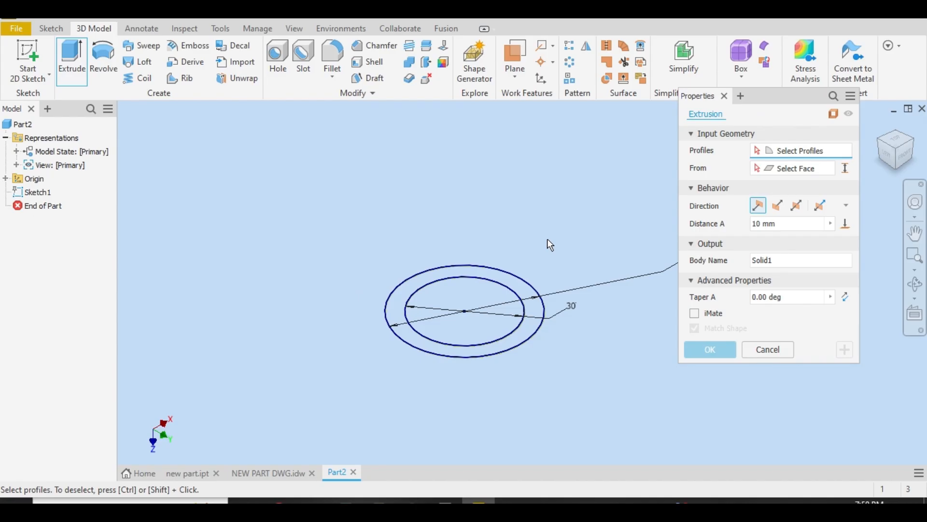
click(501, 275)
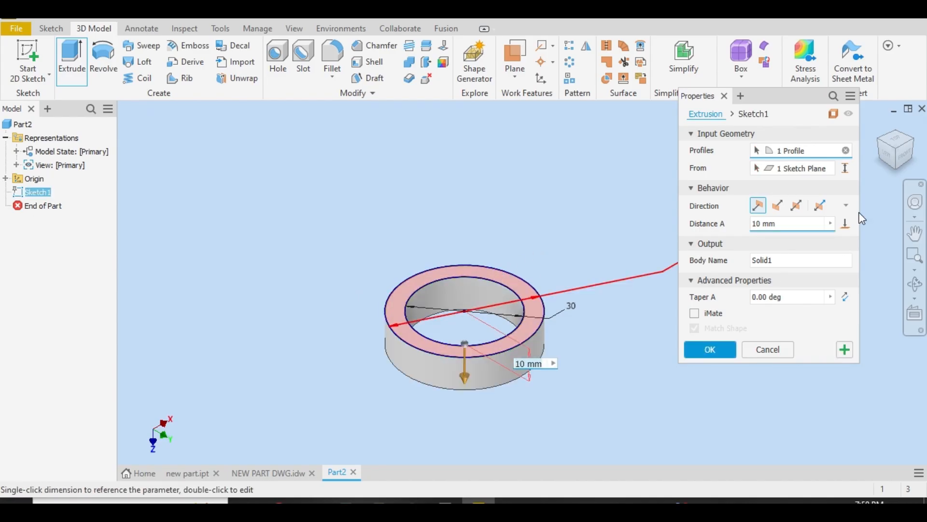
click(777, 205)
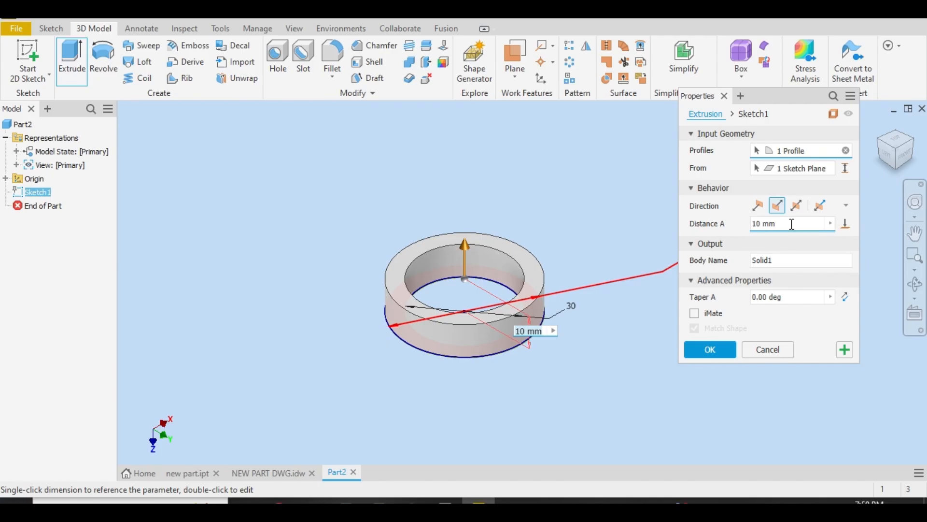
drag(792, 224, 699, 223)
text(100)
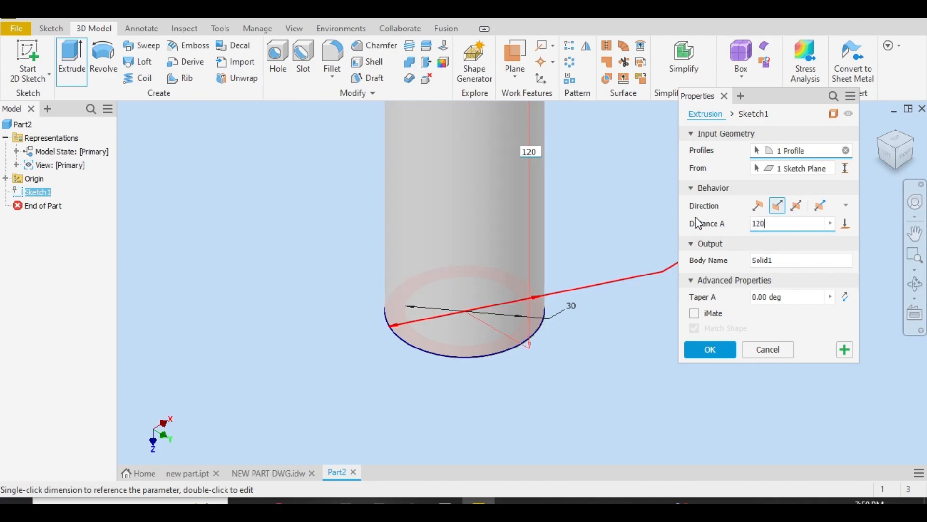
key(Return)
scroll(637, 223, down, 5)
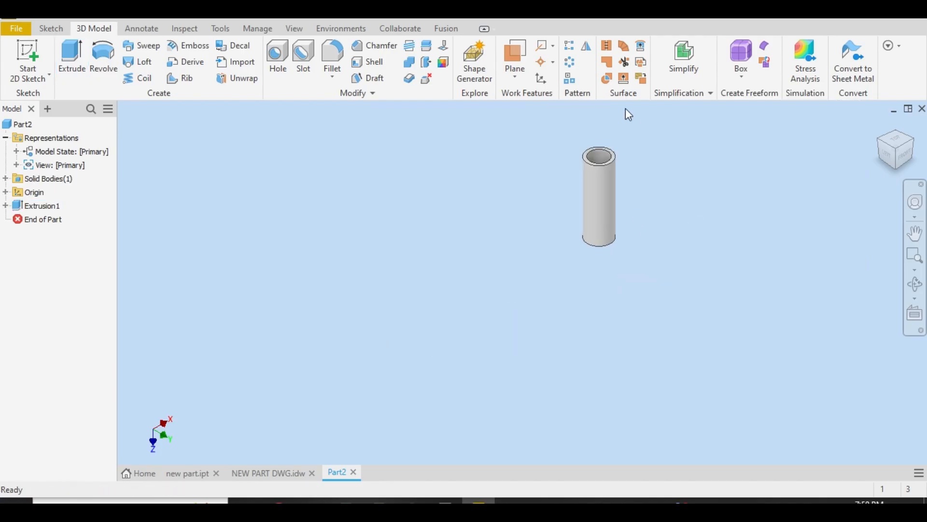
scroll(612, 139, up, 3)
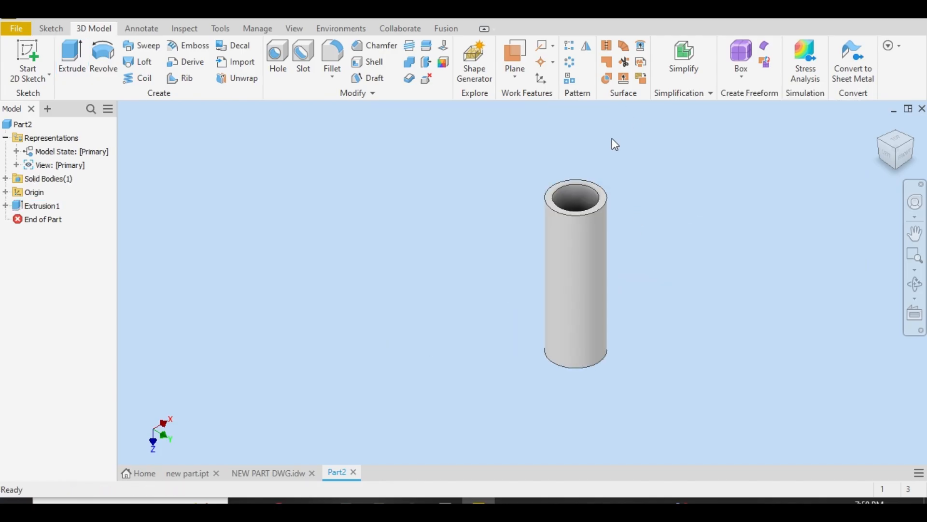
Review the views in the NEW PART DWG.idw drawing, and look at the new part's tube from the Top view
click(256, 471)
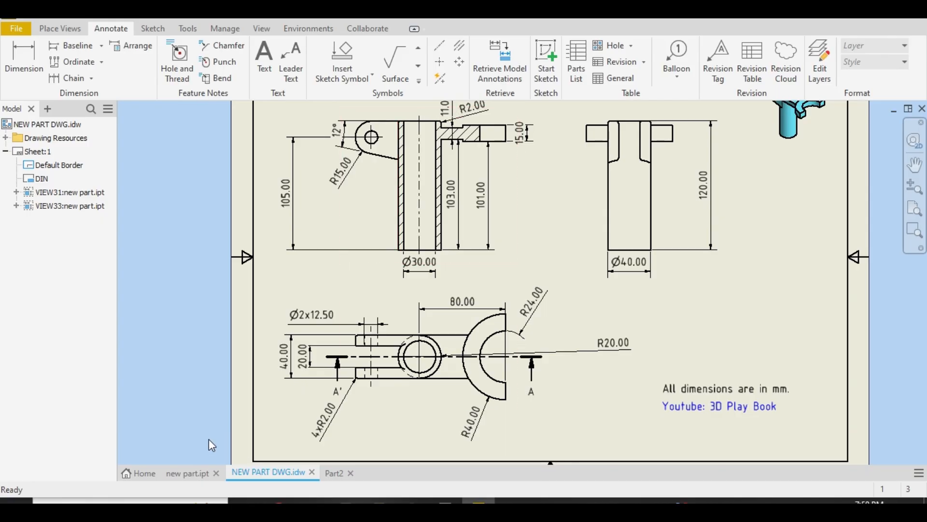
click(337, 474)
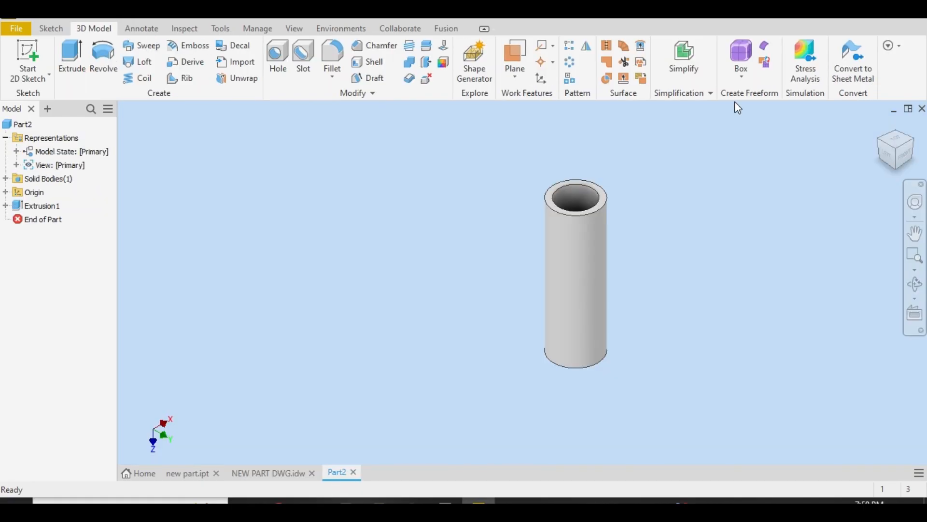
click(896, 143)
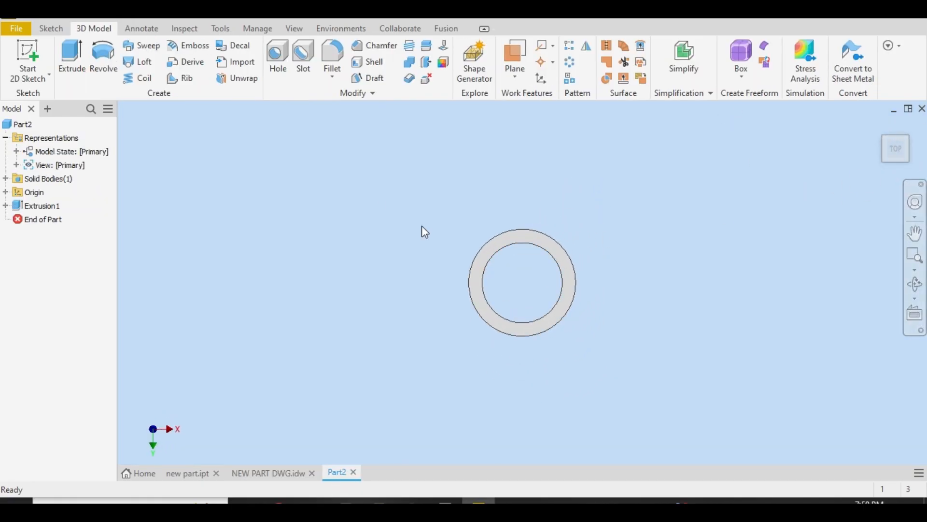
click(549, 323)
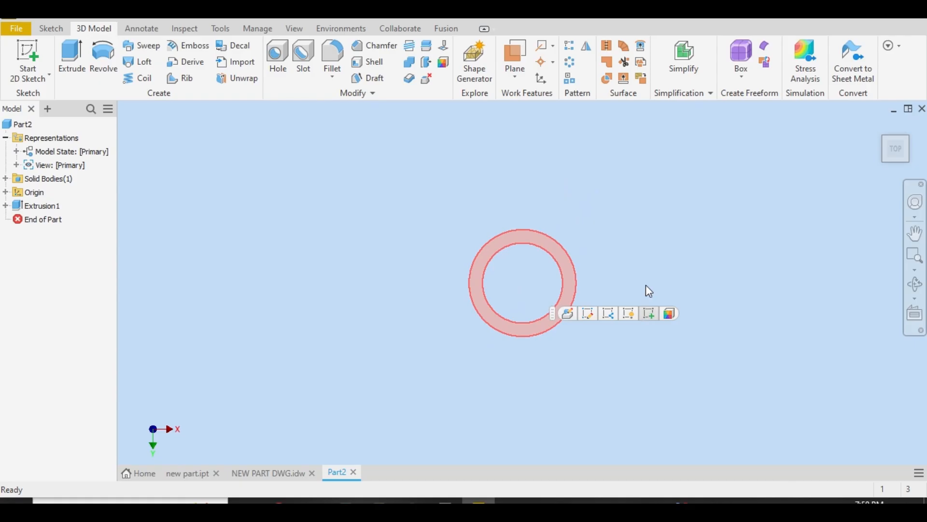
click(649, 291)
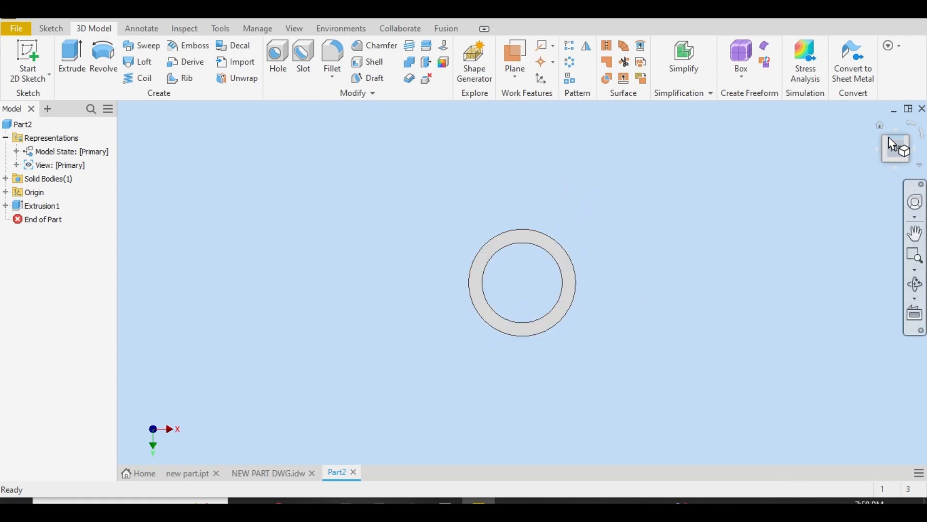
View the tube from the front, and check the fork's height dimensions in the section view of the NEW PART DWG.idw drawing
click(897, 171)
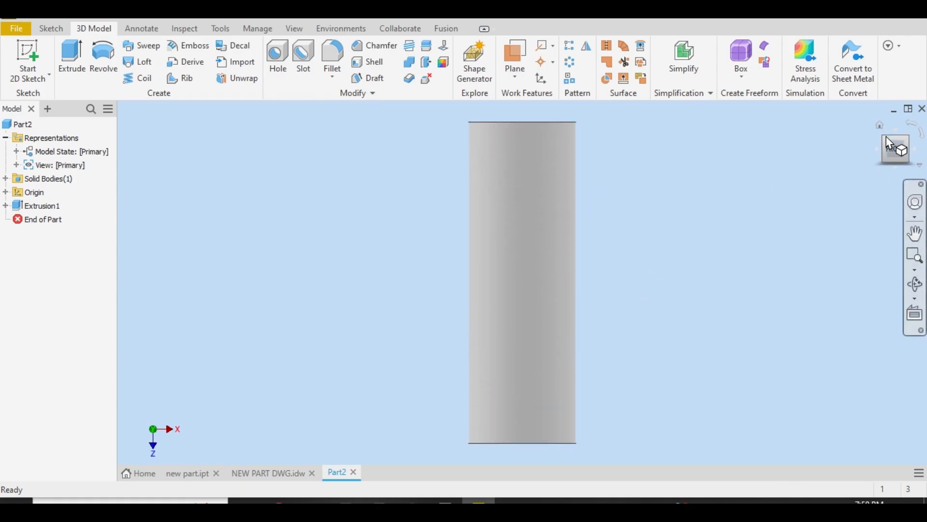
key(F6)
click(284, 471)
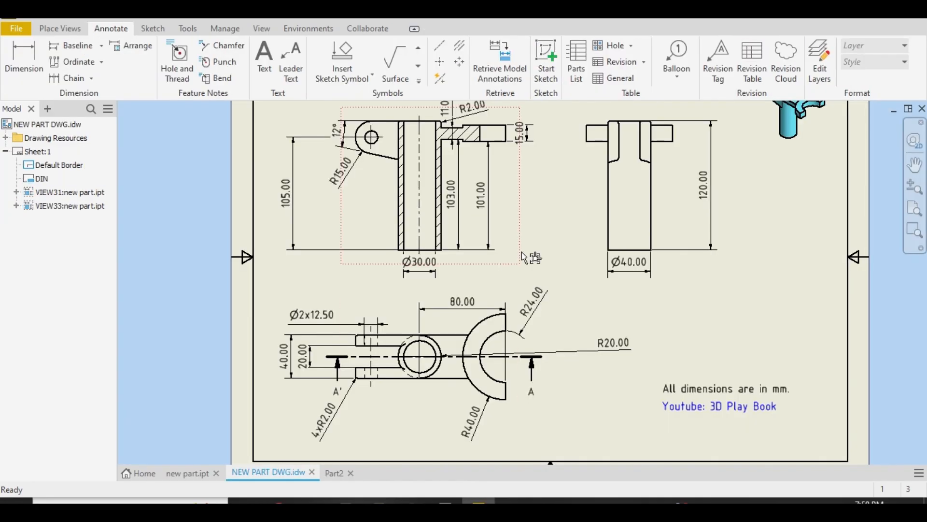
click(489, 234)
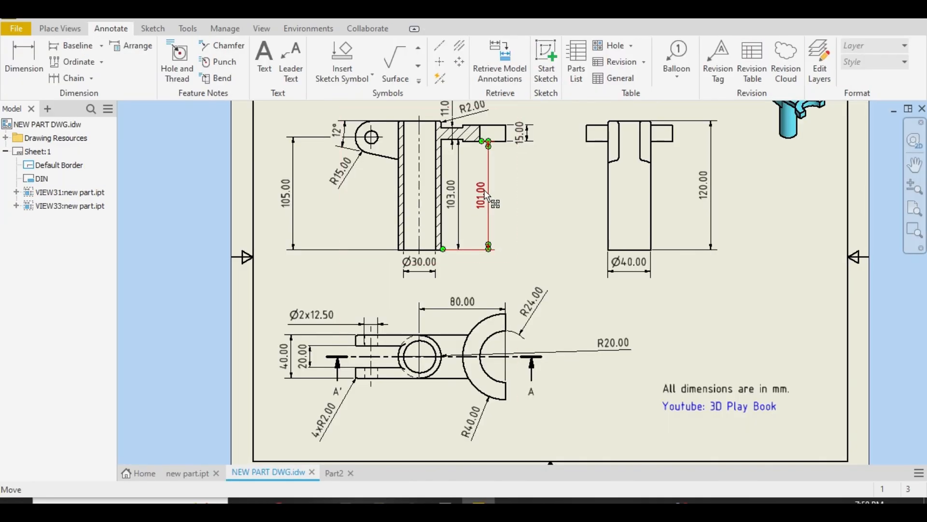
click(458, 217)
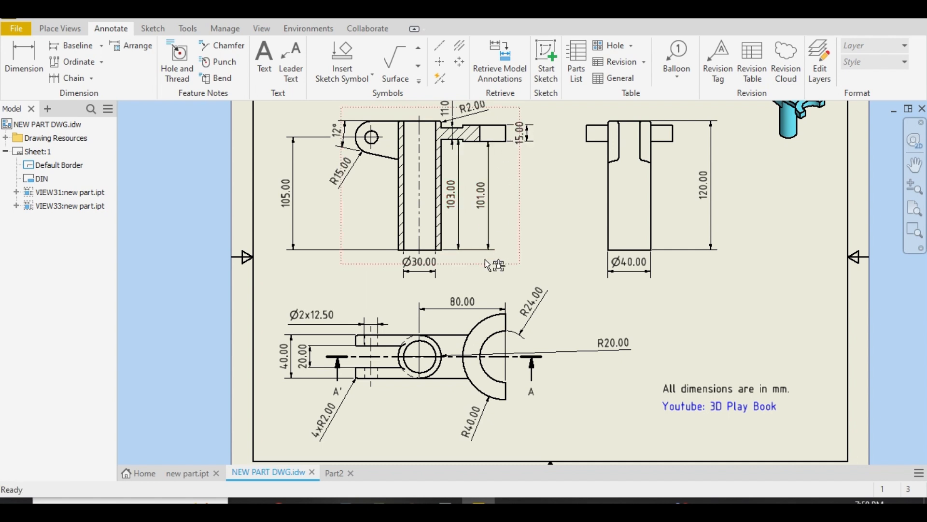
Start a work plane offset from the new part's bottom tube face, pulling it about 44 mm up along the tube
click(333, 473)
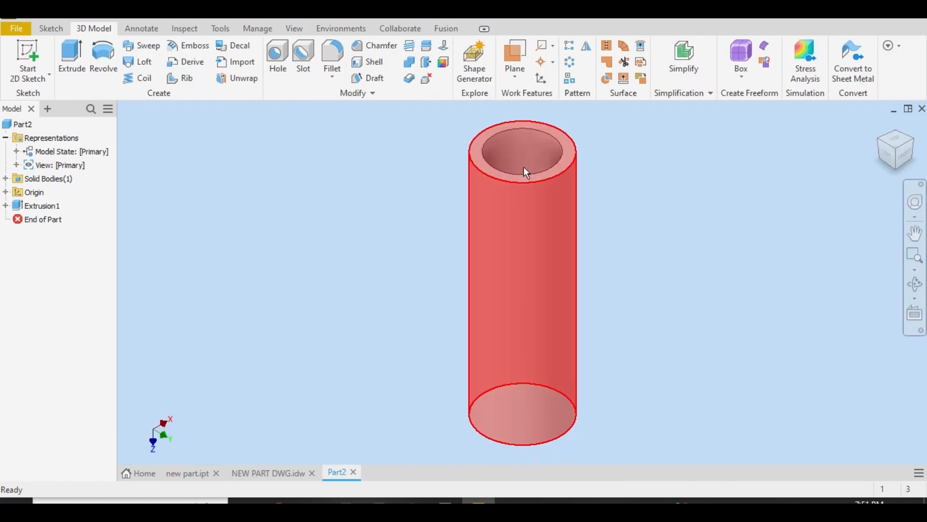
click(901, 177)
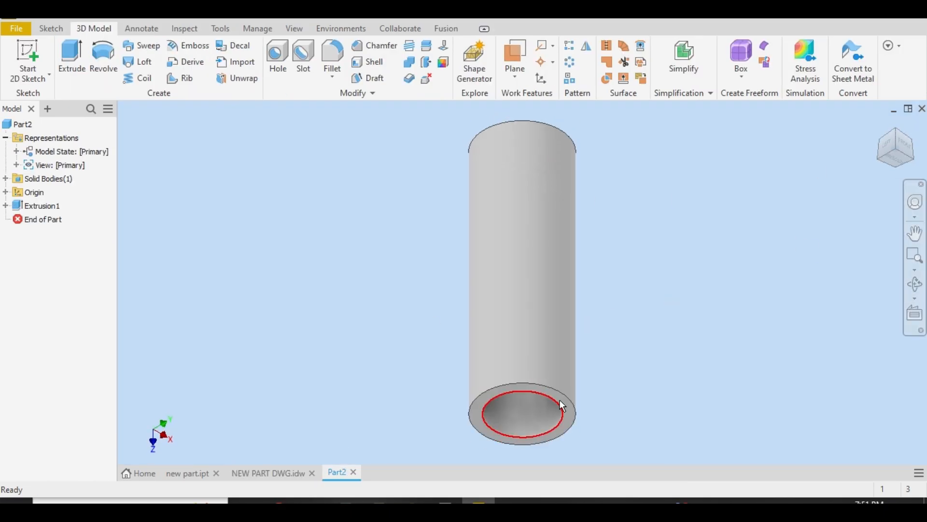
scroll(559, 399, up, 3)
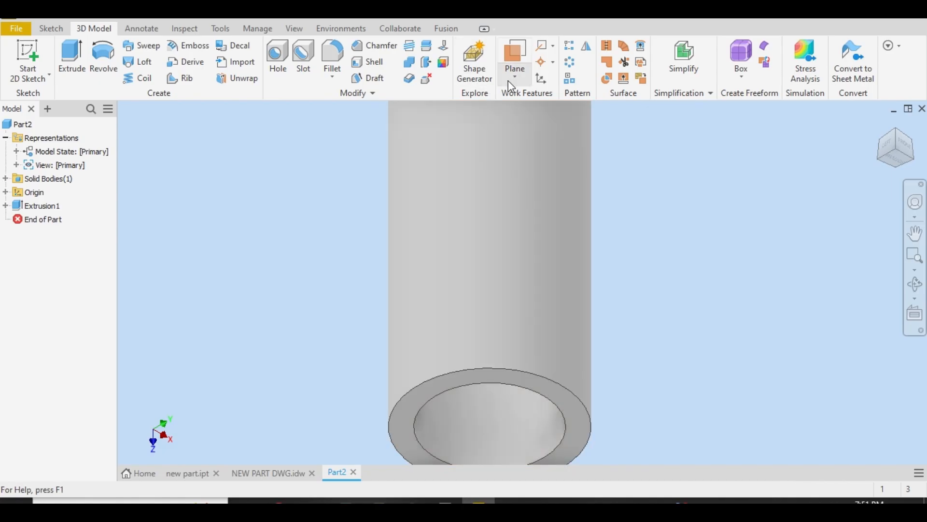
click(511, 77)
click(606, 135)
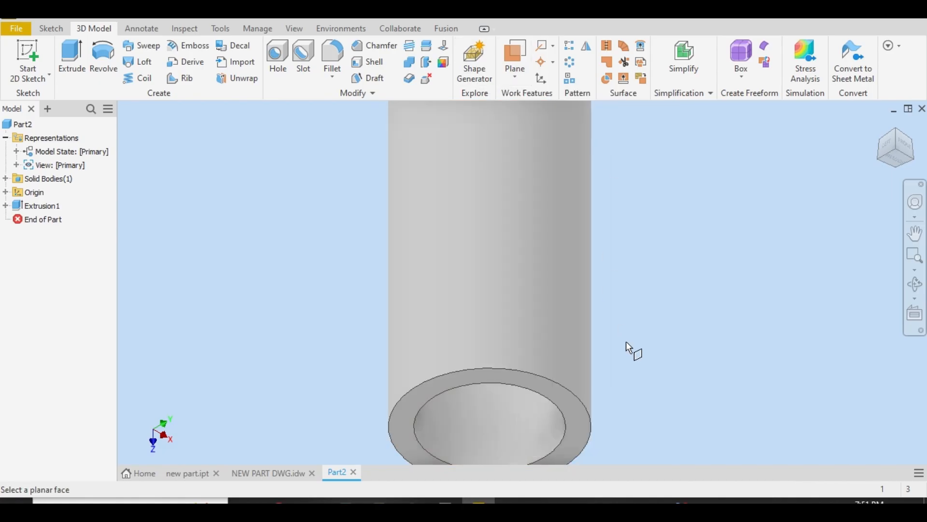
click(565, 405)
drag(611, 416, 606, 234)
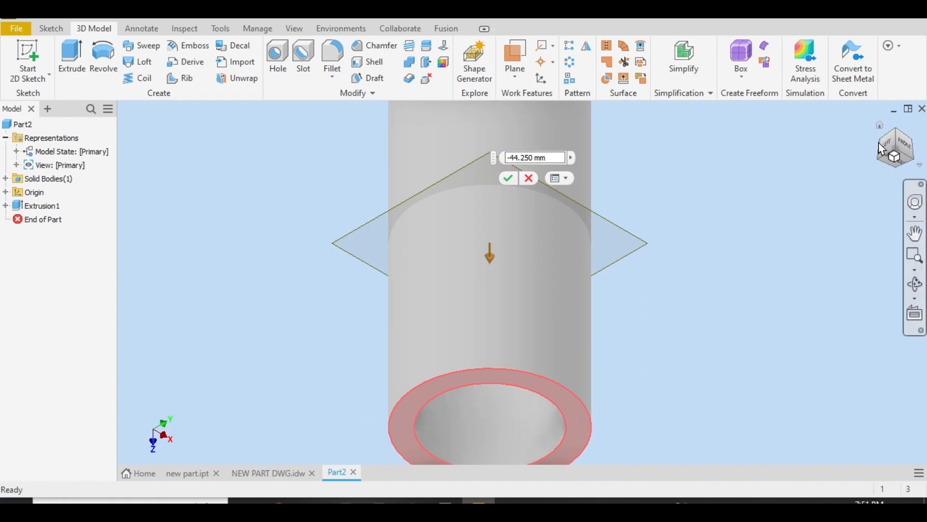
click(892, 137)
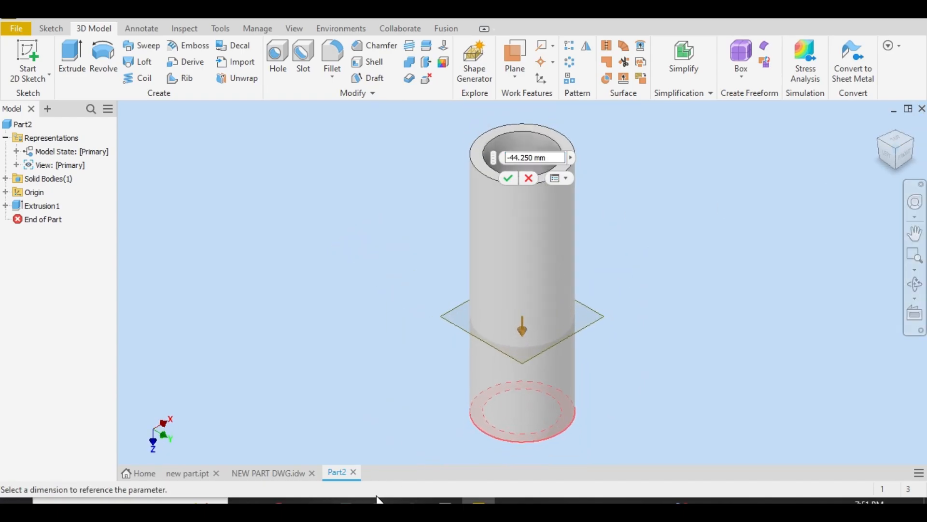
Check the fork height in the drawing and set the work plane's offset to -101 mm
click(255, 476)
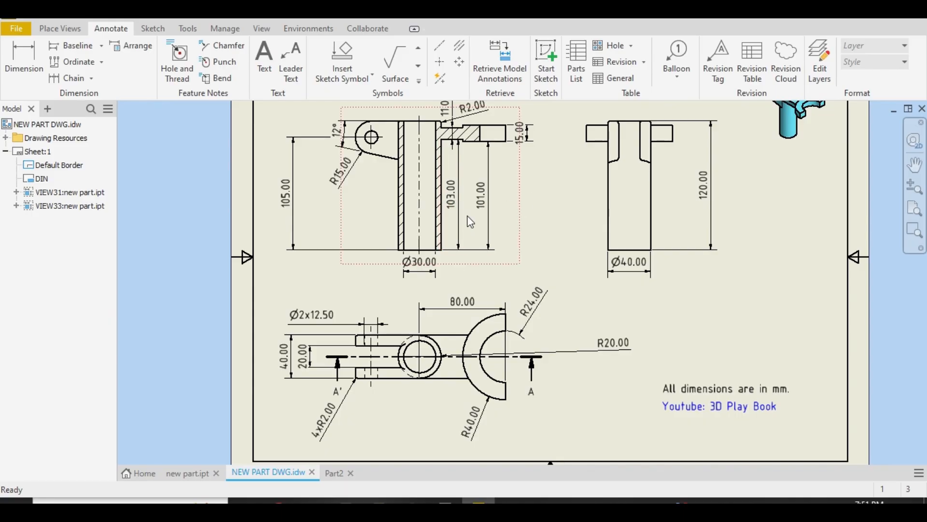
click(333, 473)
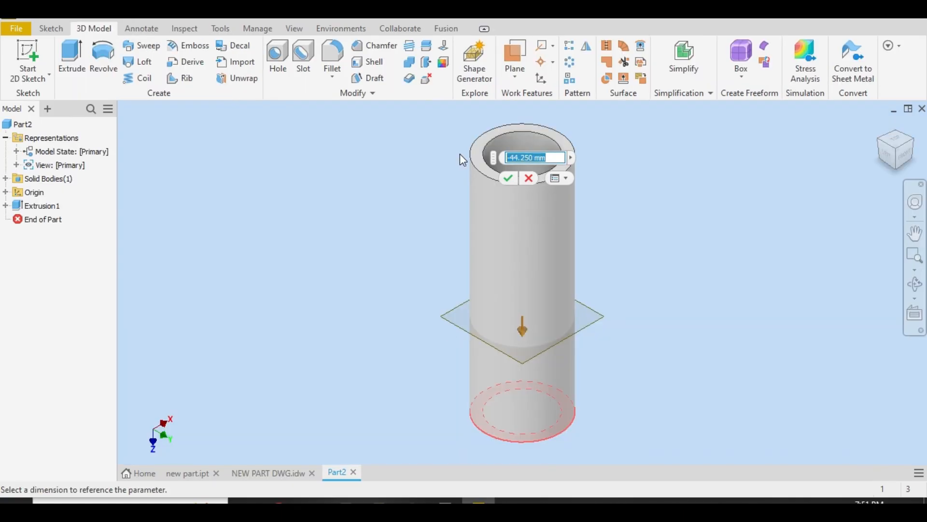
text(100)
key(BackSpace)
key(BackSpace)
key(BackSpace)
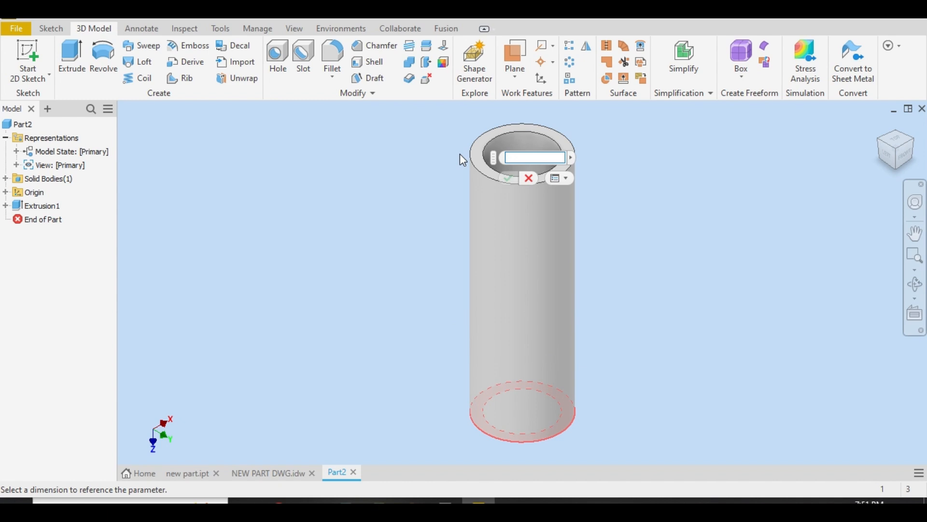
text(-101)
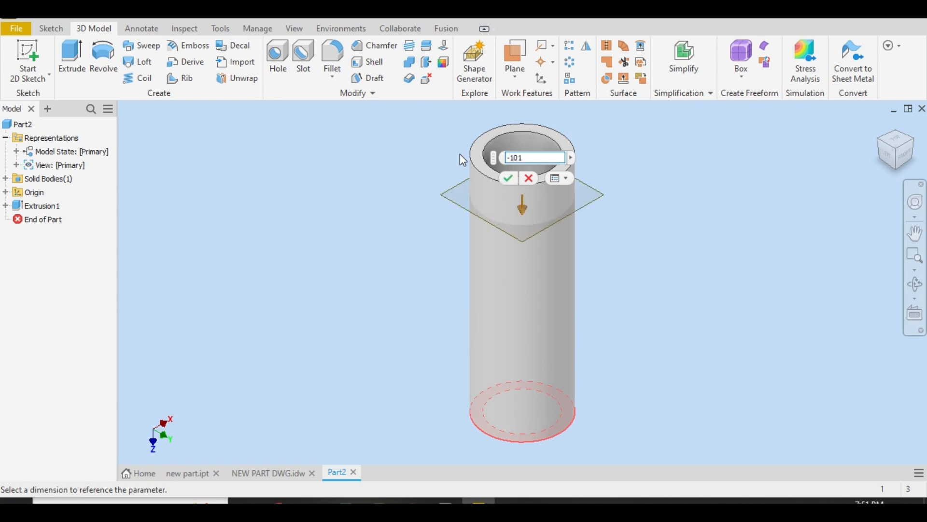
key(Return)
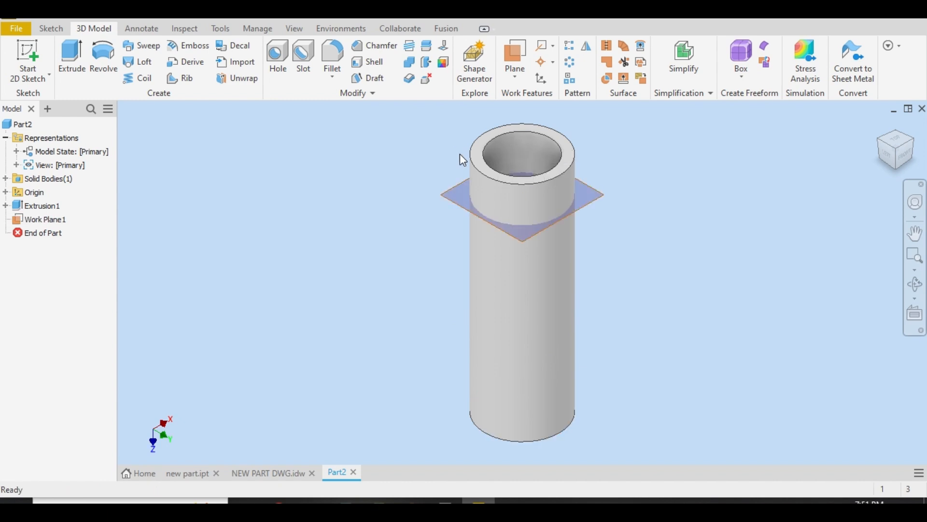
Create a new 2D sketch on the offset work plane
right_click(592, 193)
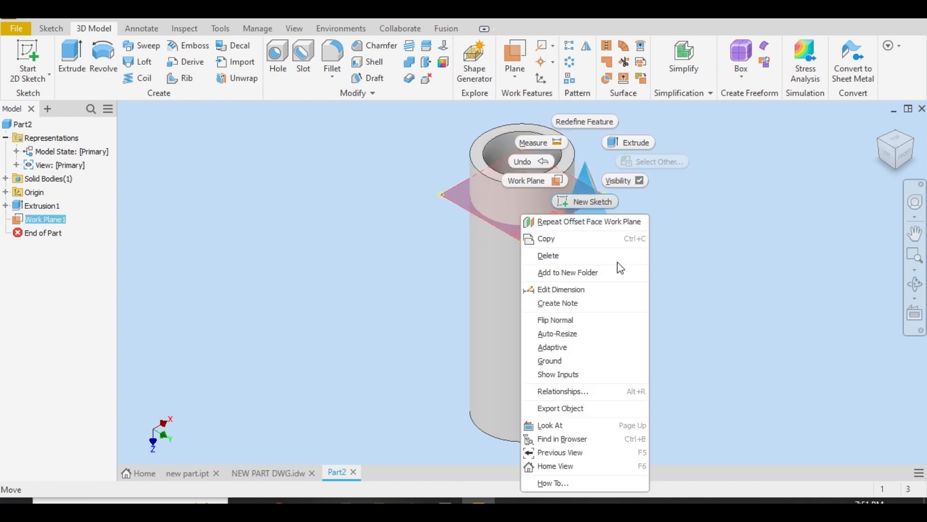
click(614, 334)
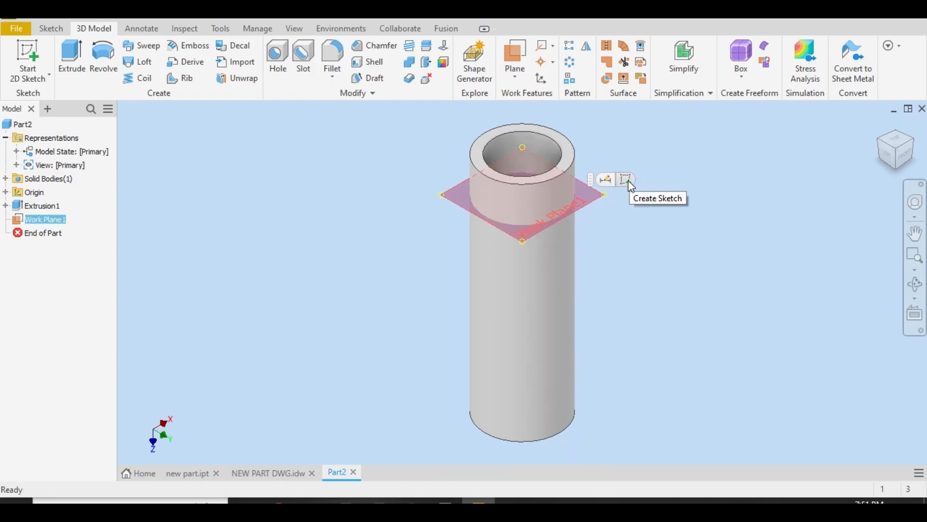
click(627, 180)
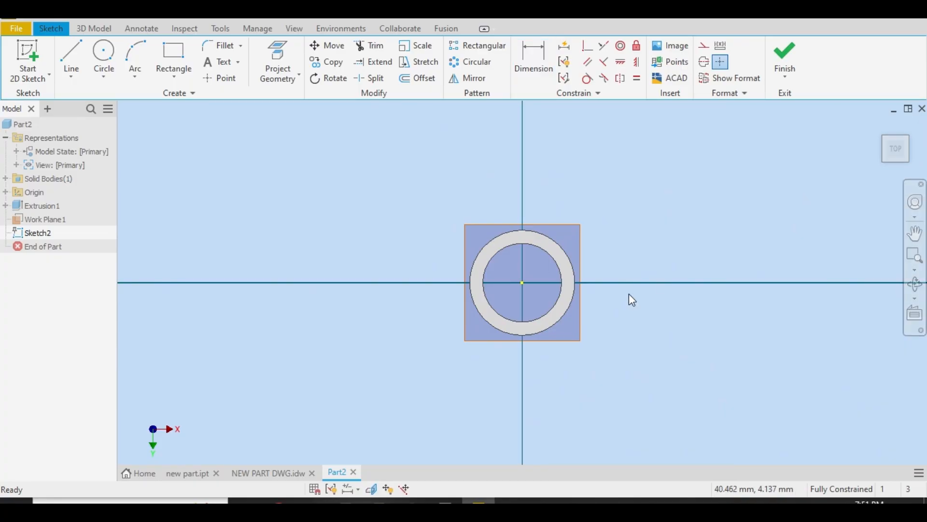
Sketch a circle of about 15 mm radius centred on the horizontal axis, about 56 mm to the right of the tube's centre
click(103, 56)
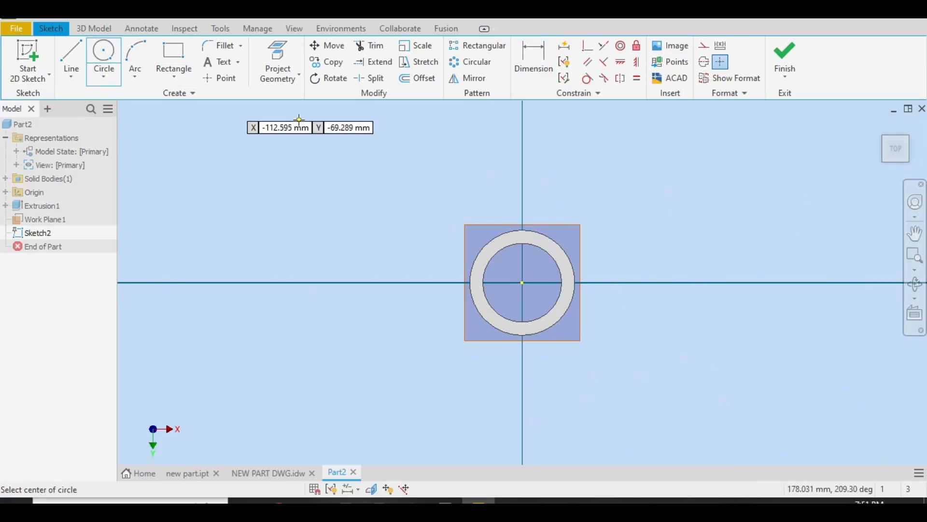
click(668, 282)
click(668, 243)
right_click(672, 197)
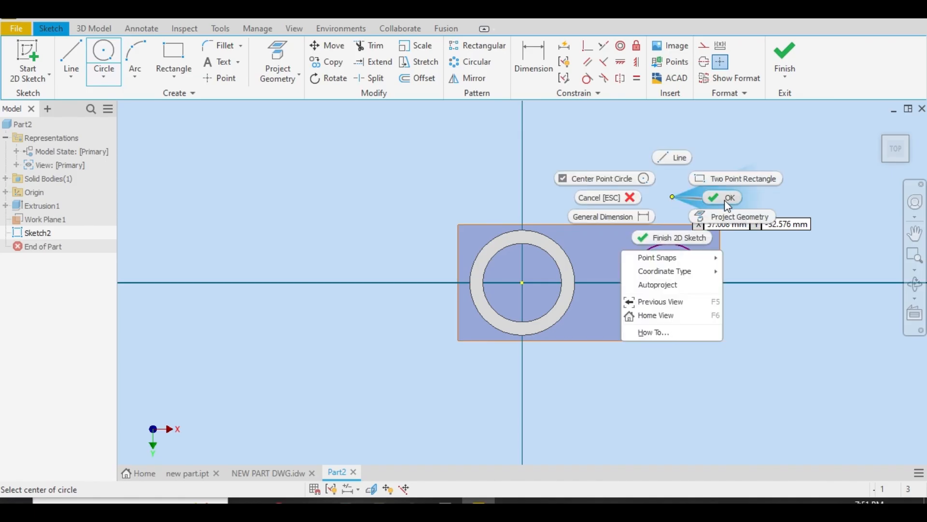
click(726, 200)
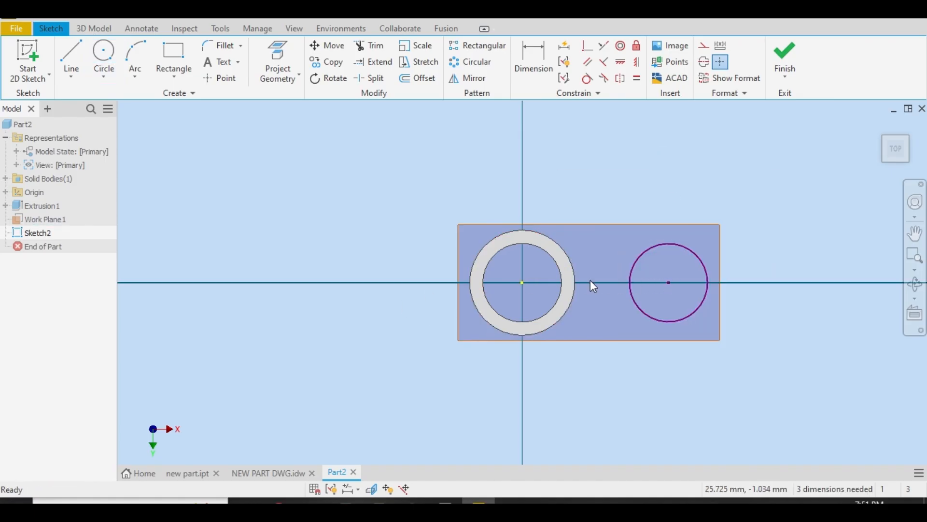
Sketch a larger circle concentric with the circle to the right of the tube
click(103, 54)
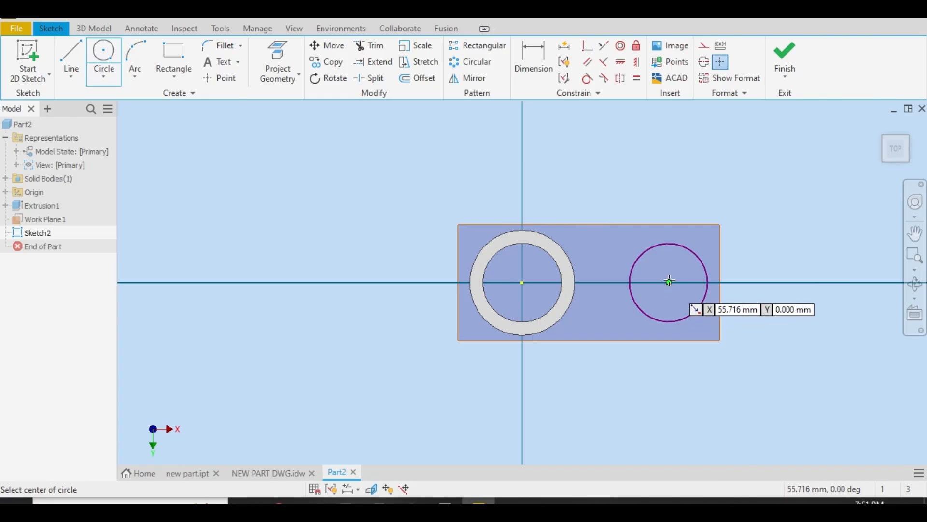
click(668, 282)
click(668, 217)
right_click(664, 229)
click(700, 216)
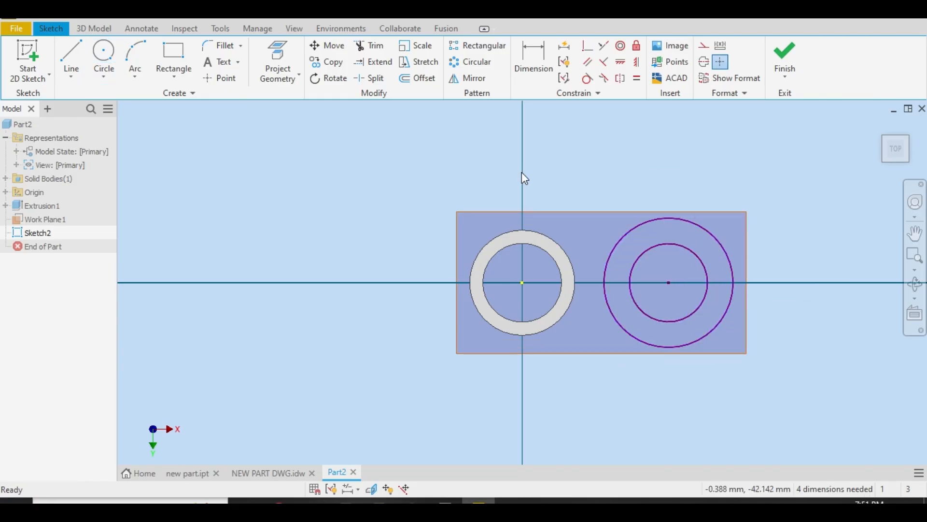
Project the origin's X Axis into the sketch and format the projected line as a centerline
click(285, 54)
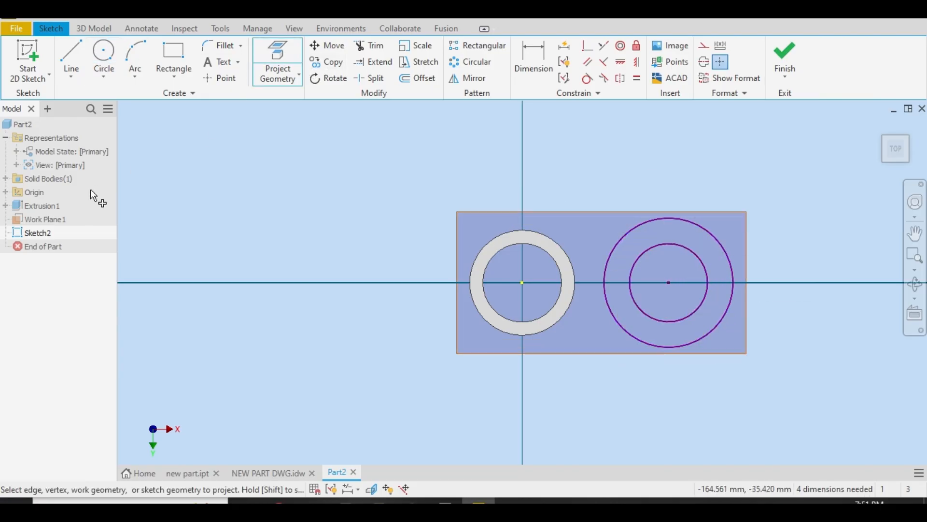
click(6, 192)
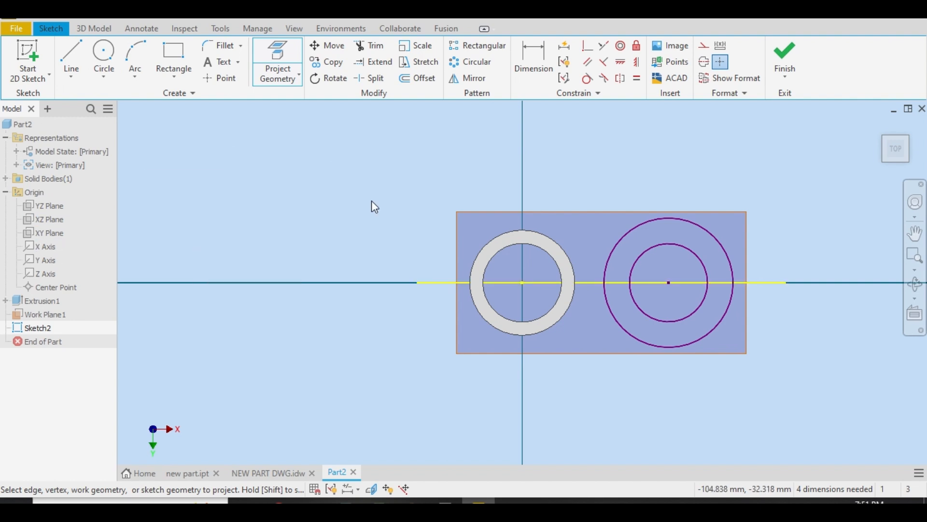
key(Escape)
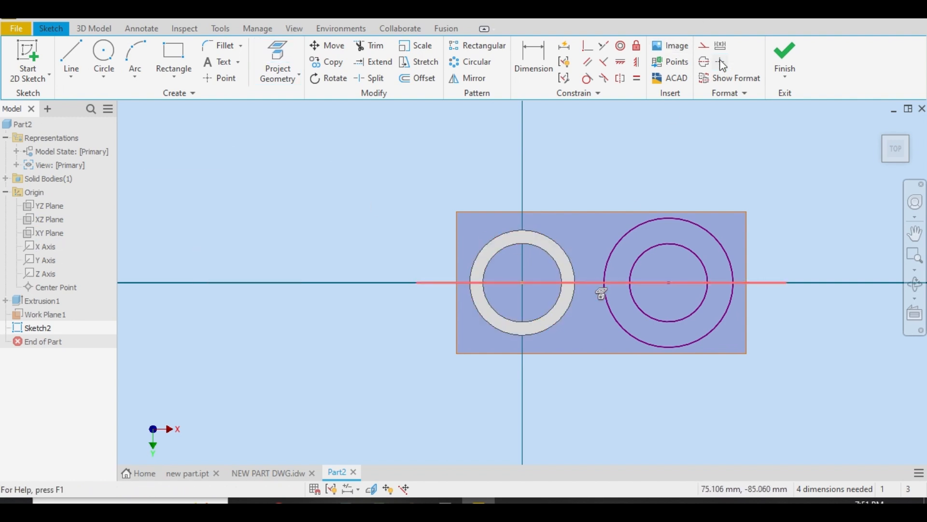
click(713, 60)
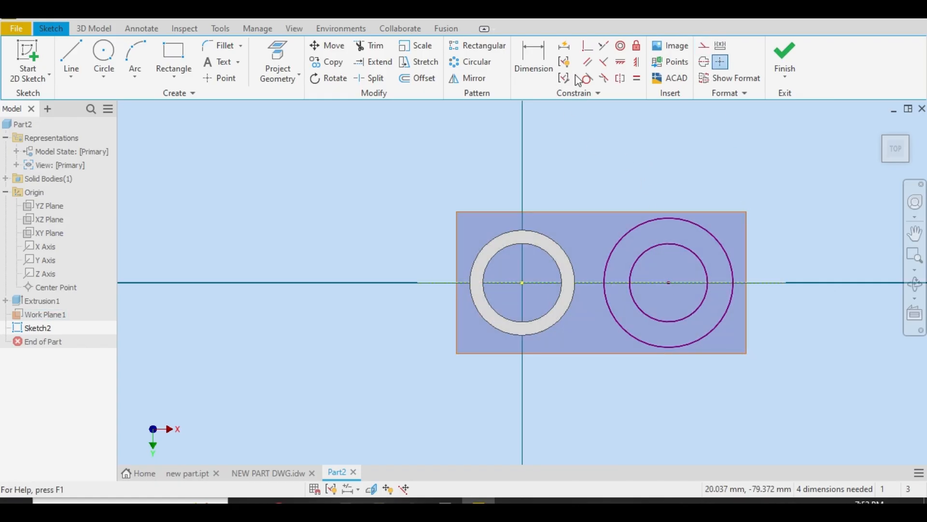
Draw a vertical line across the full diameter of the larger circle, from its uppermost to its lowermost point
click(70, 53)
click(669, 218)
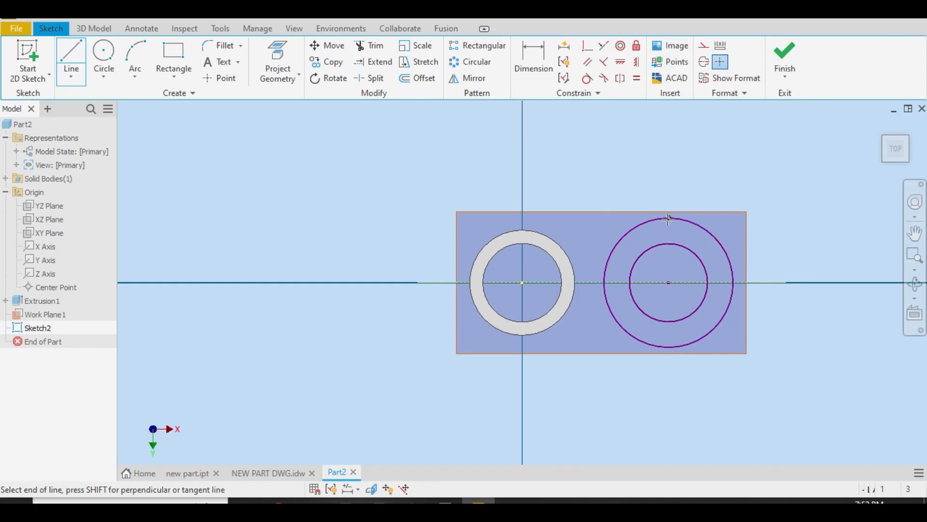
click(668, 347)
right_click(671, 292)
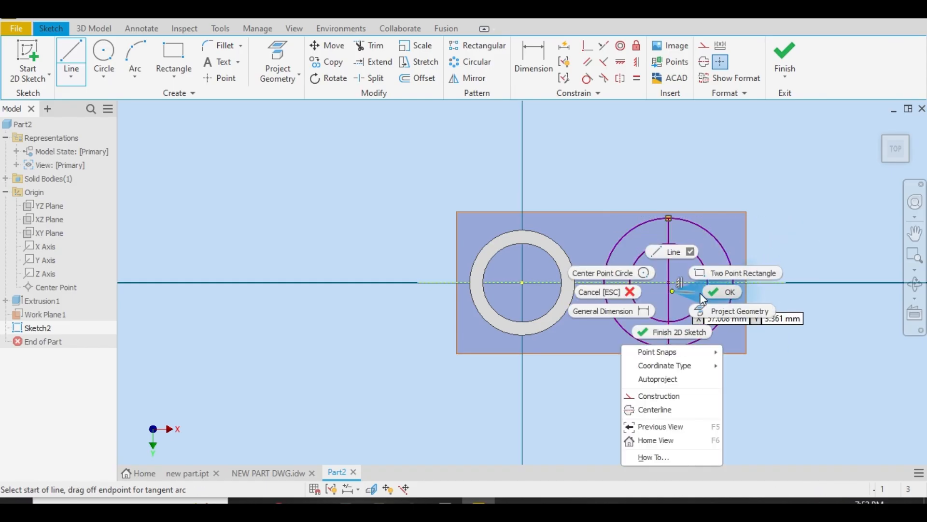
click(718, 292)
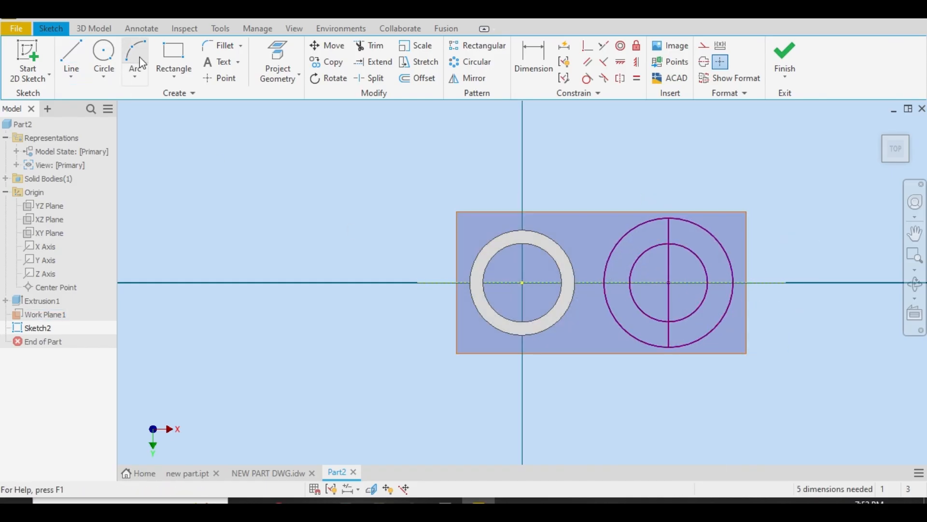
Trim the right halves of both circles and the line's middle portion, leaving a closed C-shaped fork profile
click(363, 46)
mouse_move(729, 219)
mouse_down()
mouse_move(664, 280)
mouse_move(727, 334)
mouse_up()
right_click(707, 385)
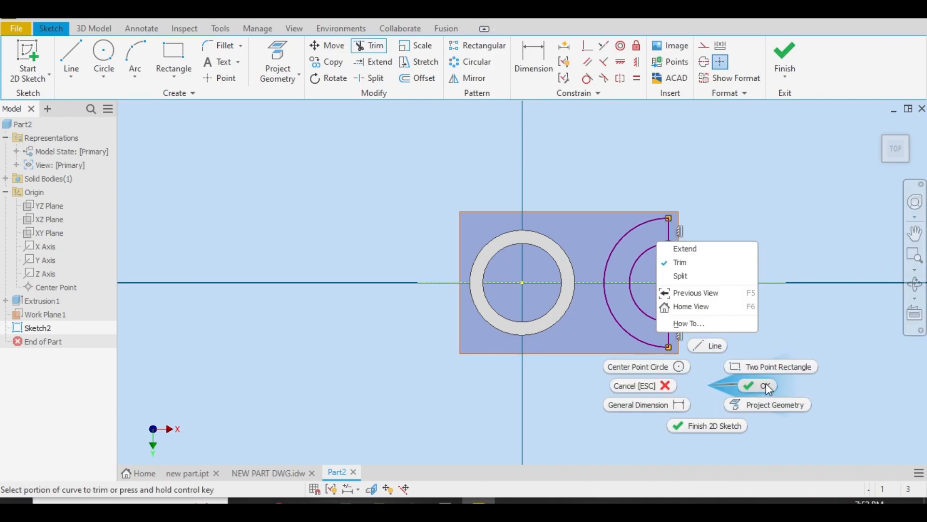
click(769, 389)
Dimension the fork profile's inner arc with a radius of 24 mm, as given in the drawing
click(533, 61)
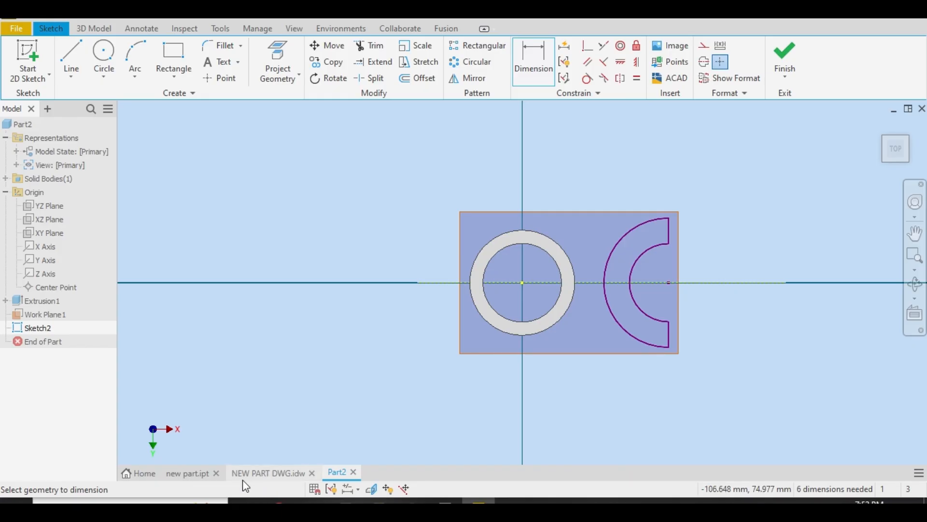
click(261, 473)
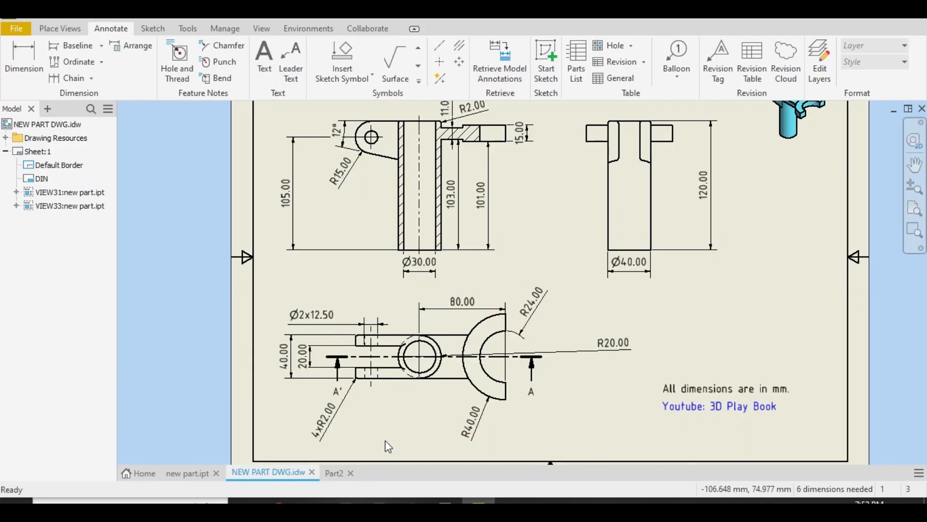
click(333, 472)
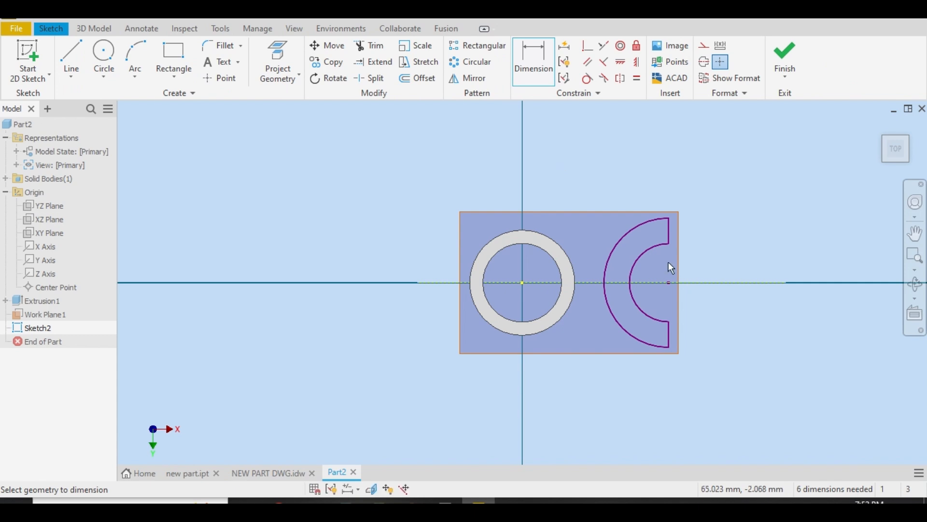
click(668, 249)
click(712, 248)
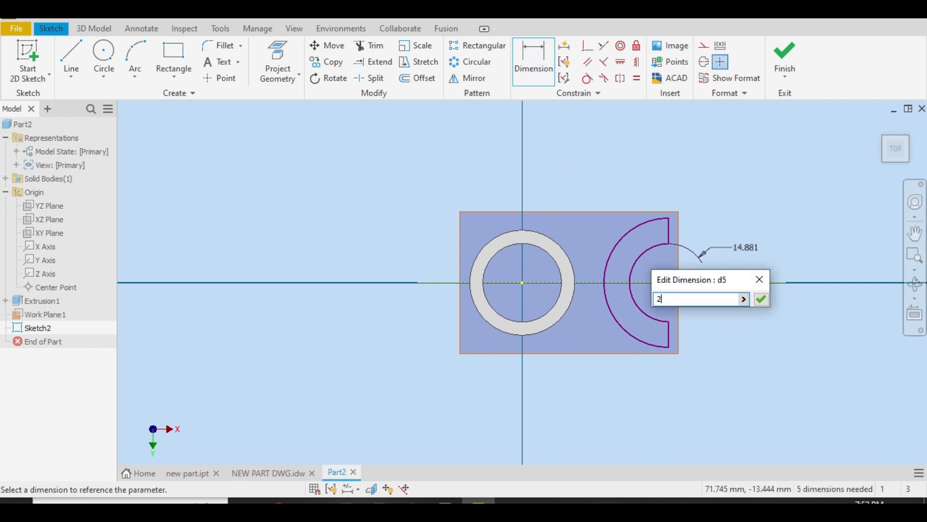
text(24)
key(Return)
Dimension the fork profile's outer arc with a radius of 40 mm
click(697, 189)
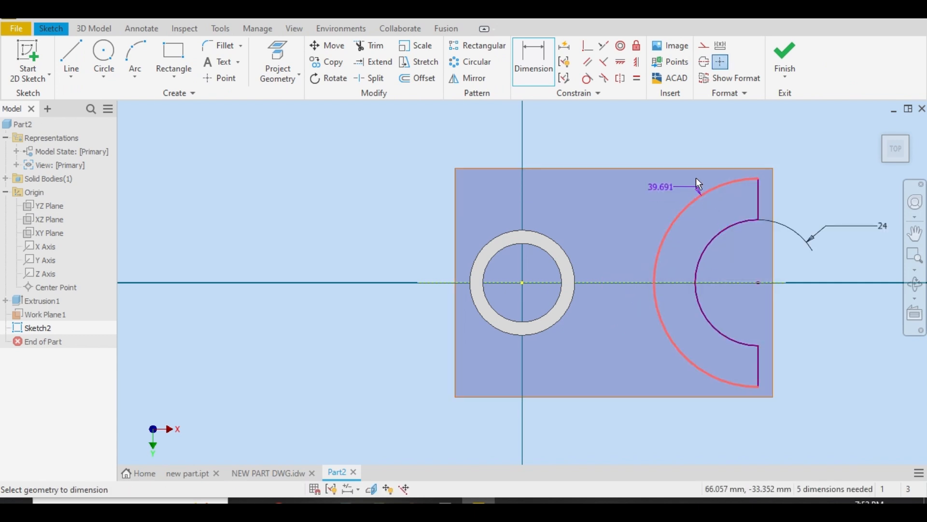
click(691, 145)
text(40)
key(Return)
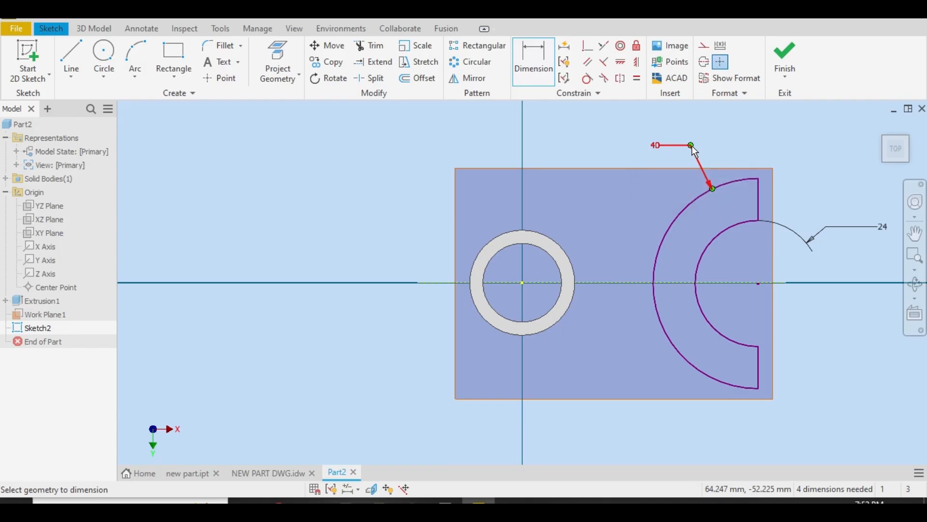
Set the horizontal distance from the tube's center to the fork arcs' center to 80 mm, per the drawing, and finish the sketch
click(250, 474)
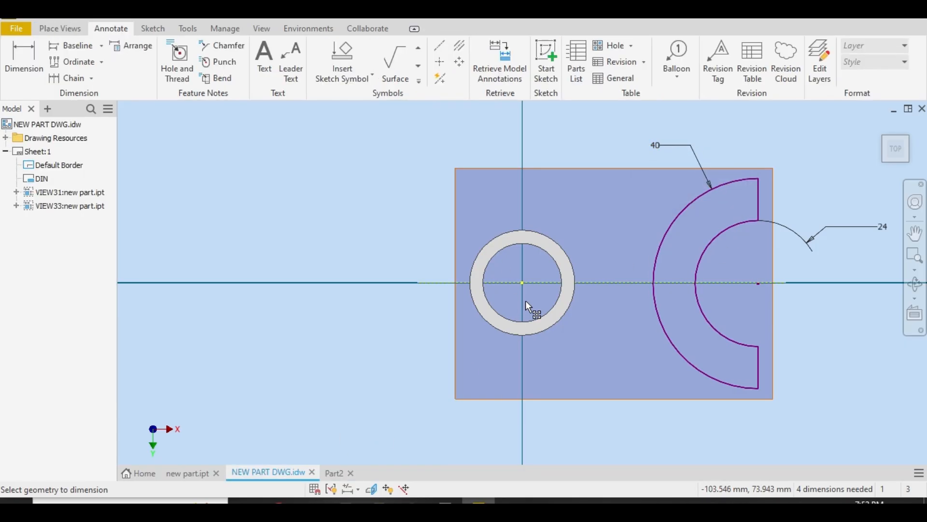
click(338, 472)
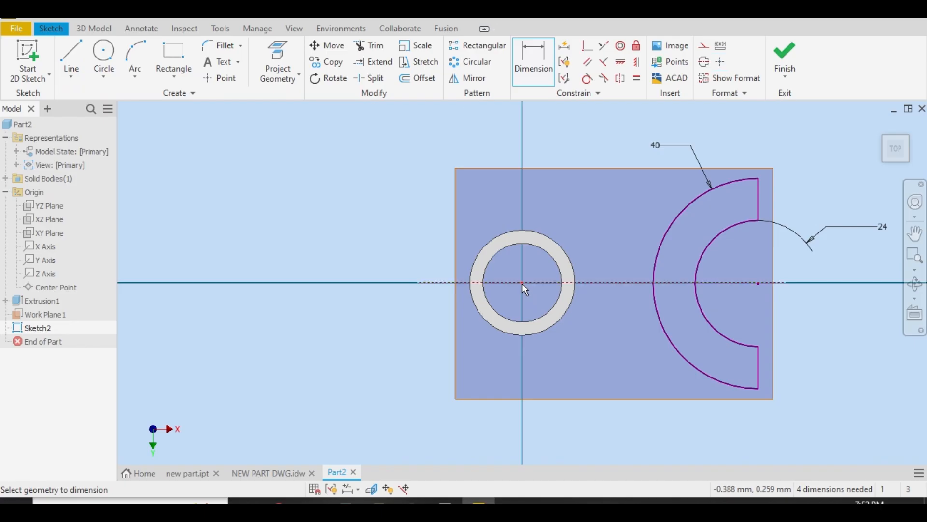
click(759, 284)
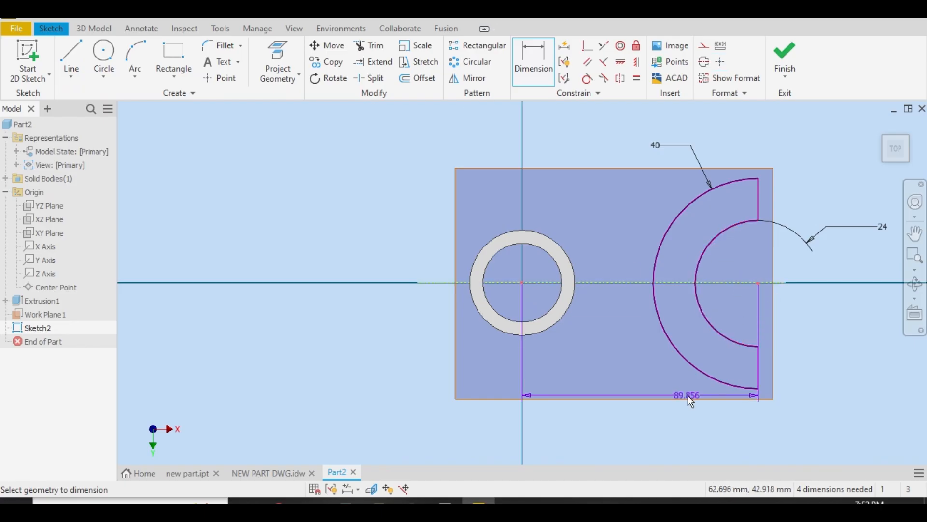
click(613, 372)
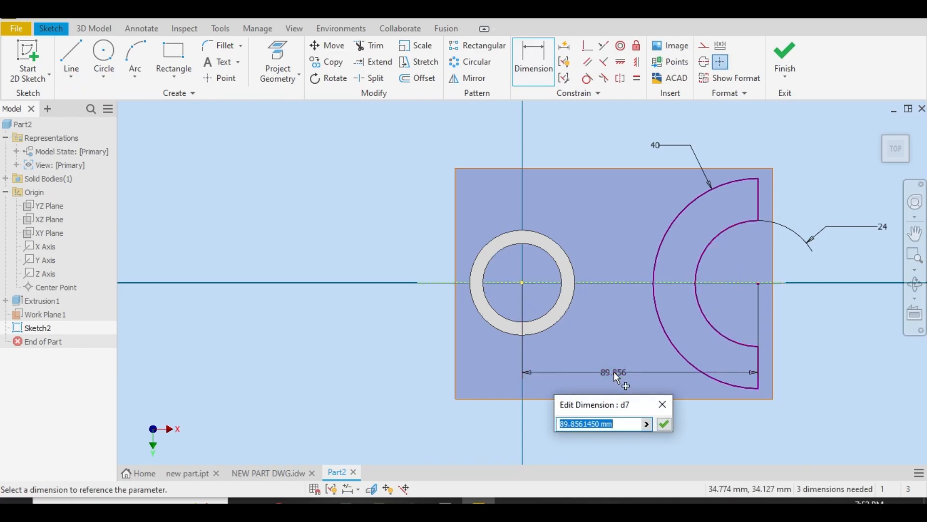
text(80)
key(Return)
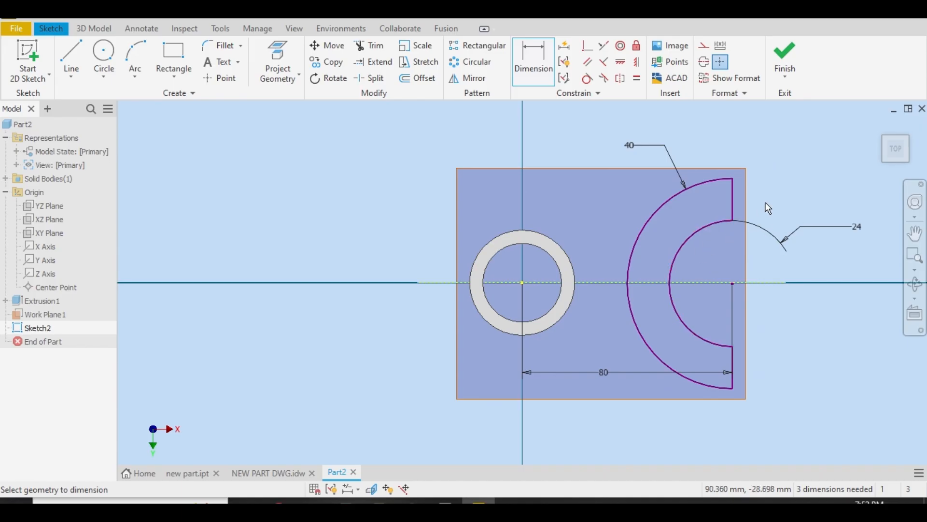
click(785, 59)
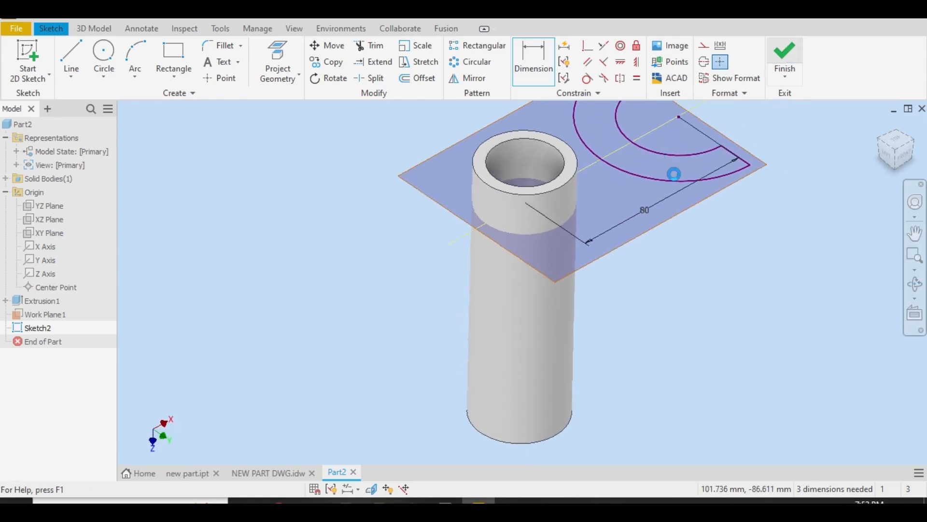
Extrude the C-shaped fork profile 15 mm in the flipped direction, upward from the work plane, after checking its thickness in the drawing
click(914, 146)
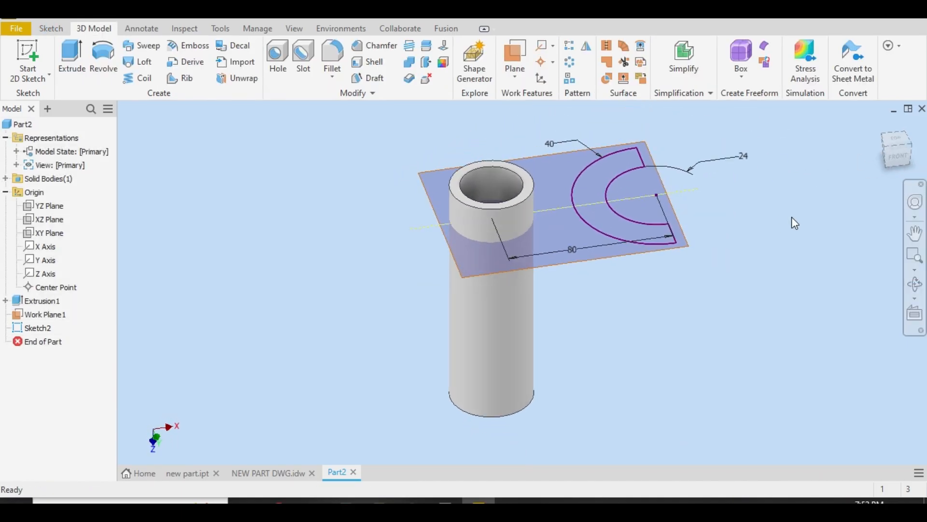
click(266, 465)
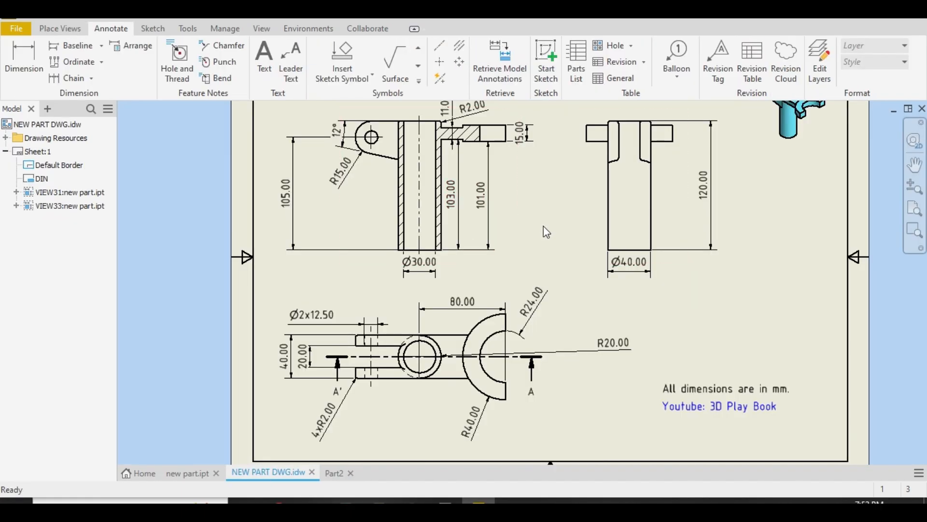
click(458, 241)
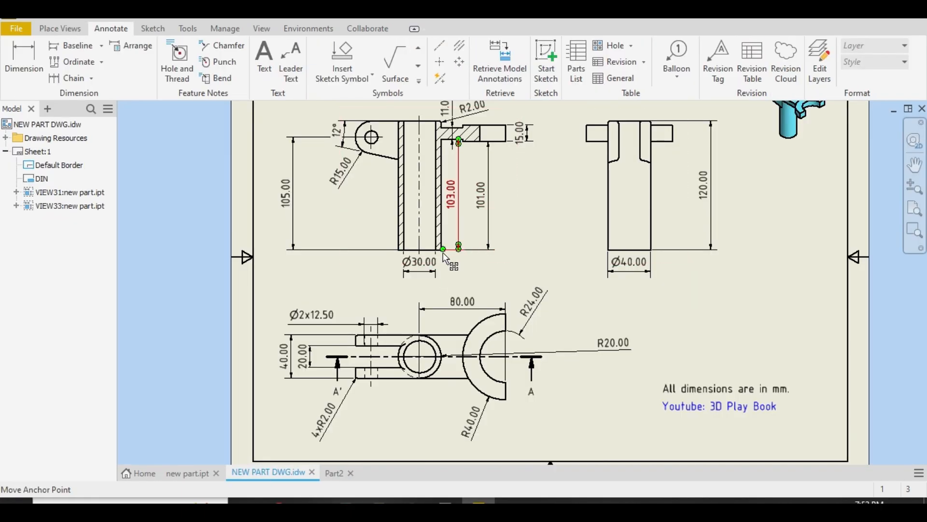
click(481, 203)
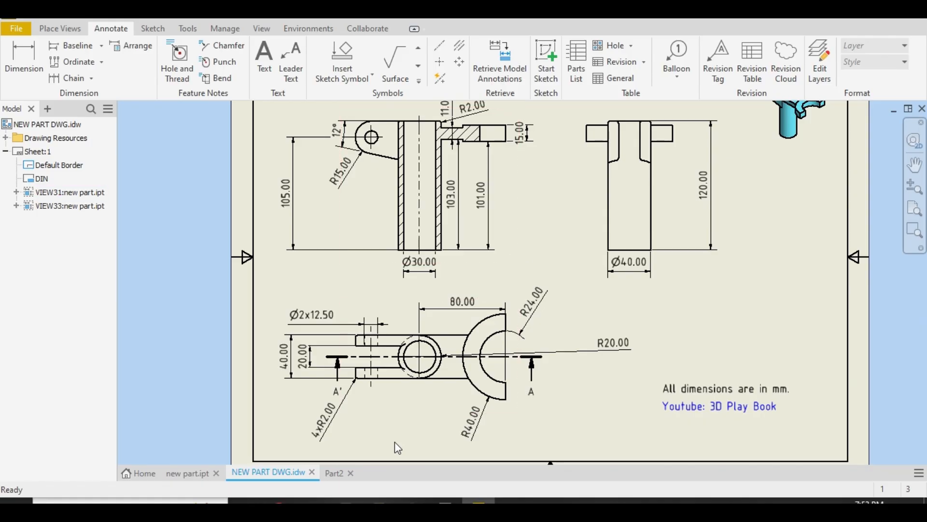
scroll(492, 290, down, 2)
scroll(513, 179, up, 3)
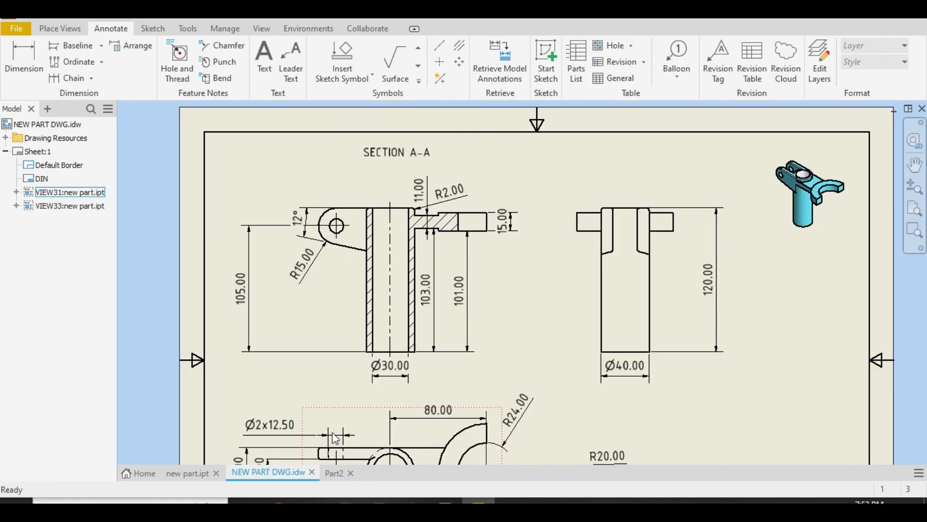
click(335, 474)
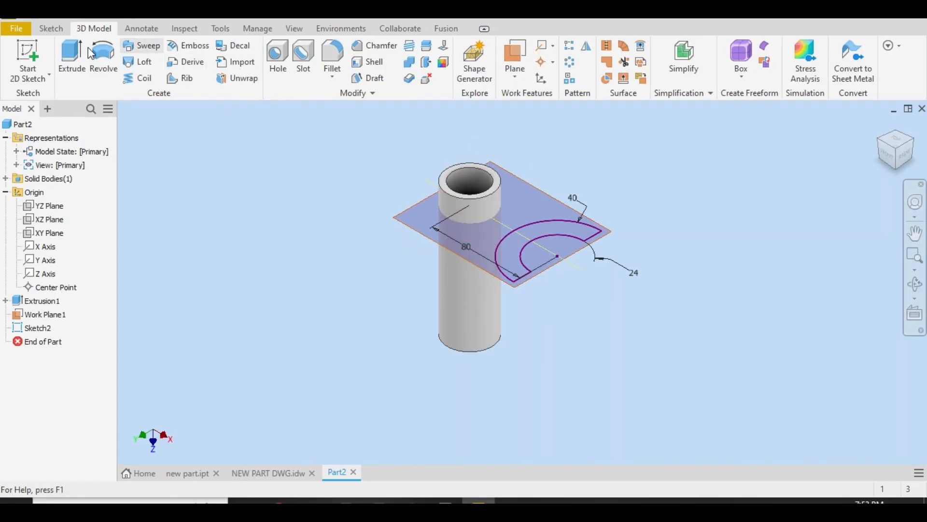
click(70, 60)
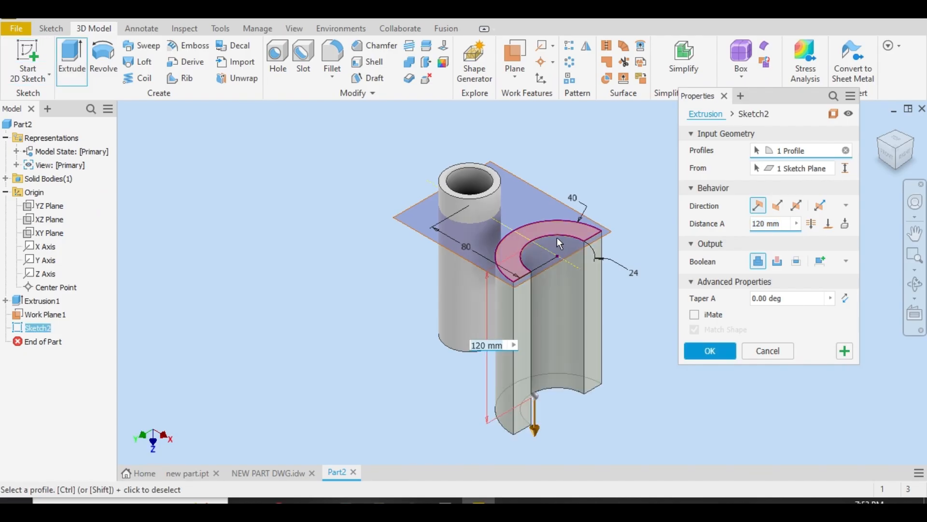
click(777, 205)
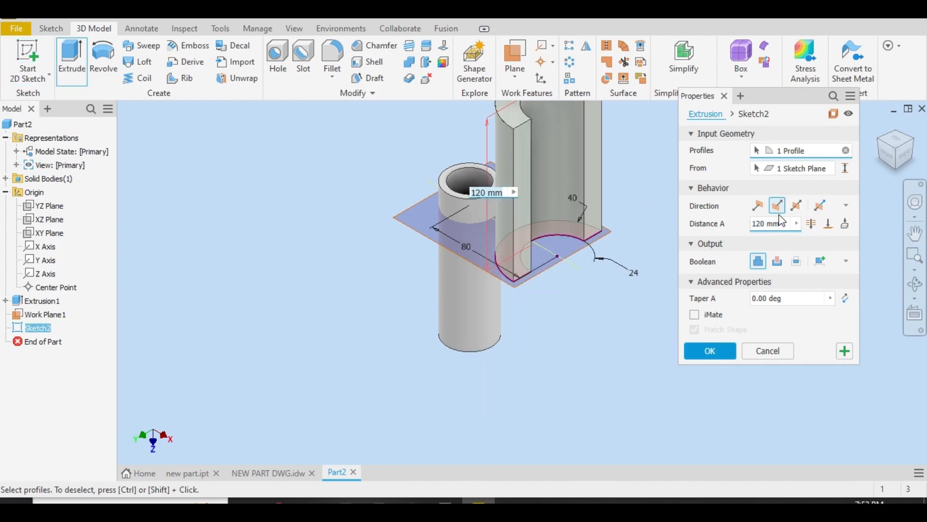
click(767, 224)
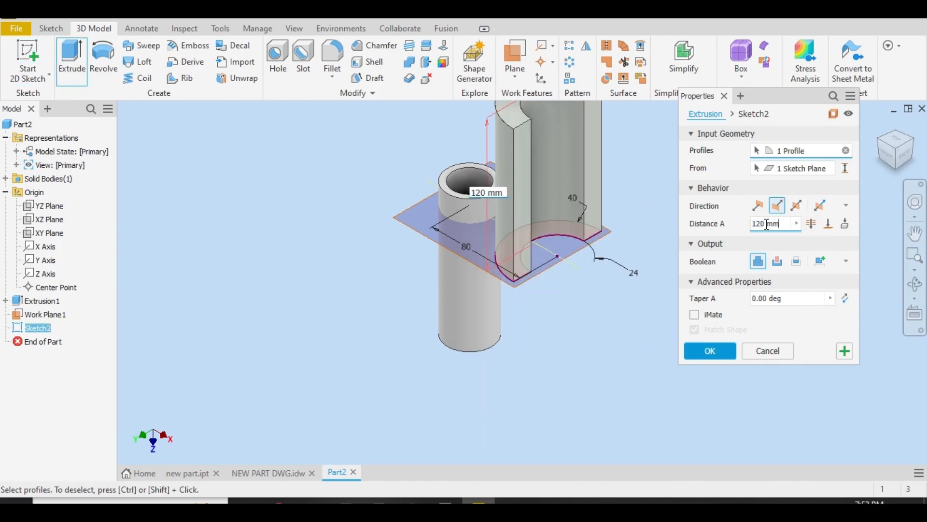
text(15)
key(Return)
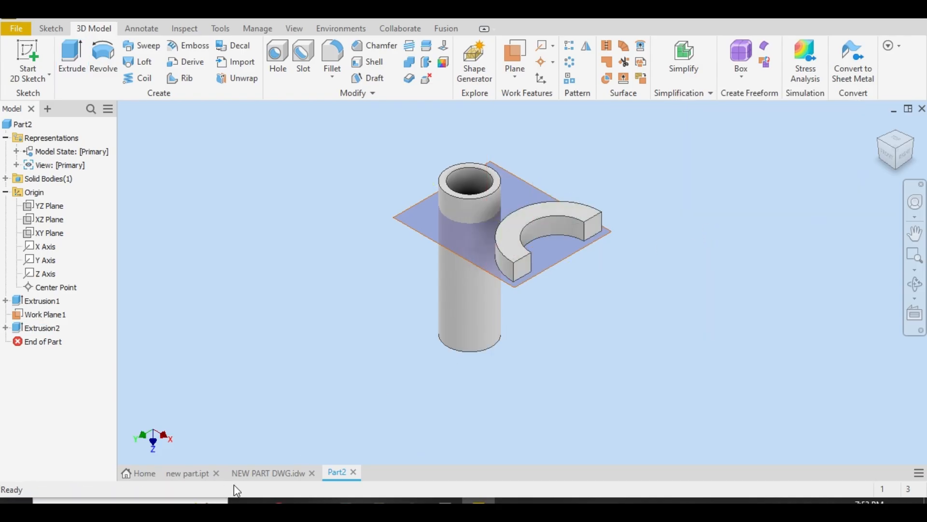
Examine the drawing's section and top views for the shape, height and thickness of the arm joining the tube to the fork
click(261, 472)
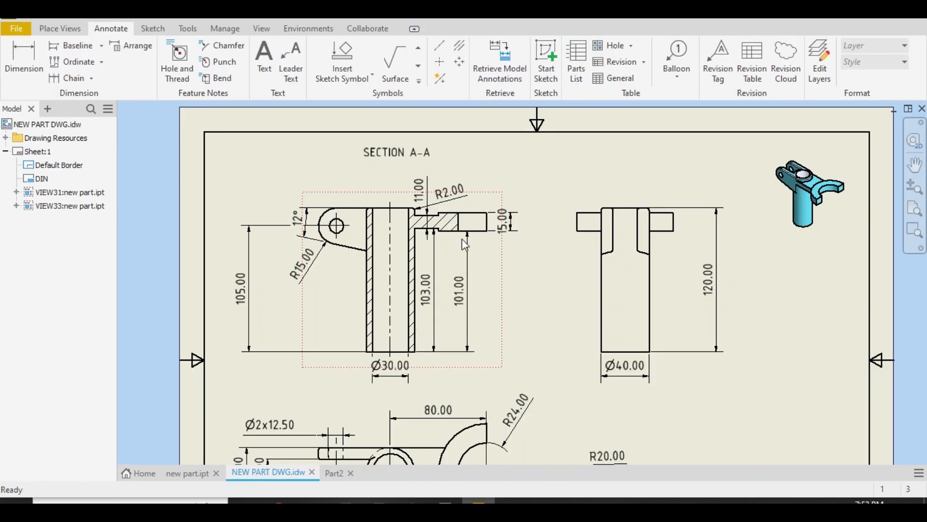
scroll(464, 321, down, 4)
scroll(453, 378, up, 7)
scroll(453, 378, down, 2)
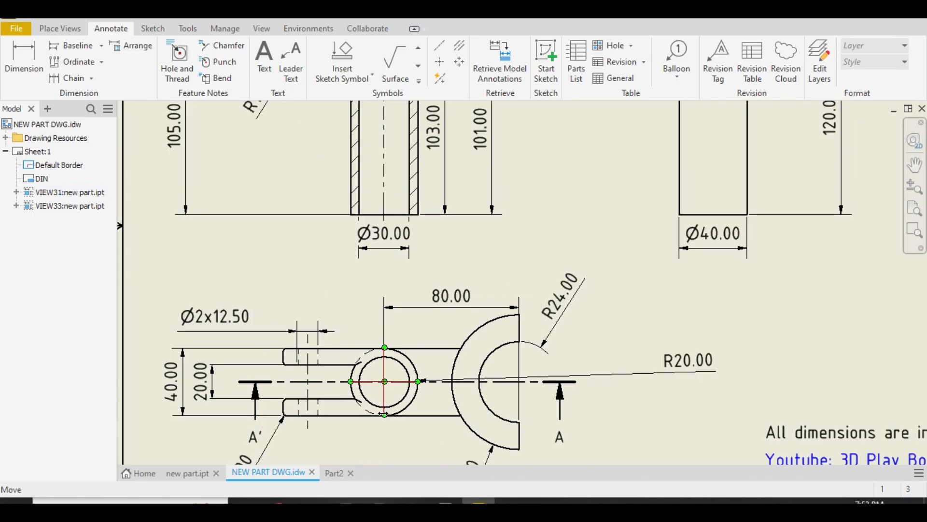
scroll(434, 435, up, 3)
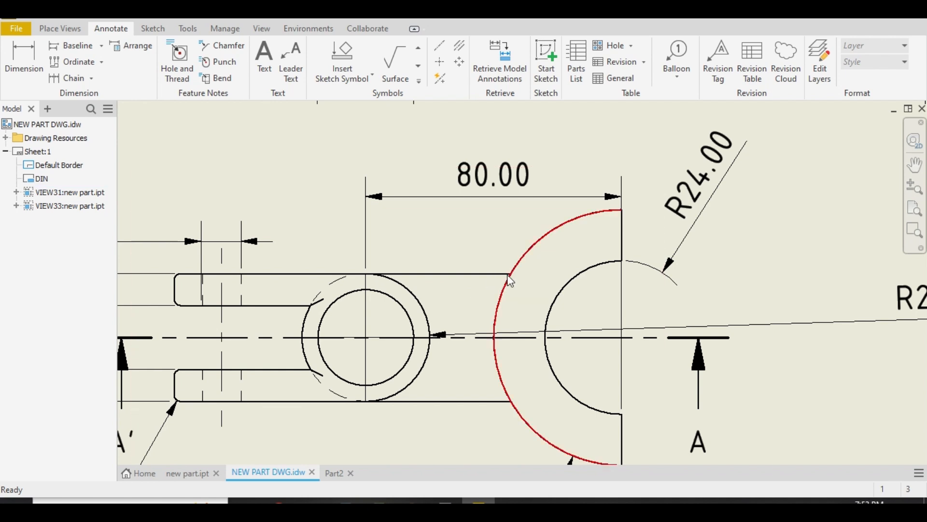
click(541, 424)
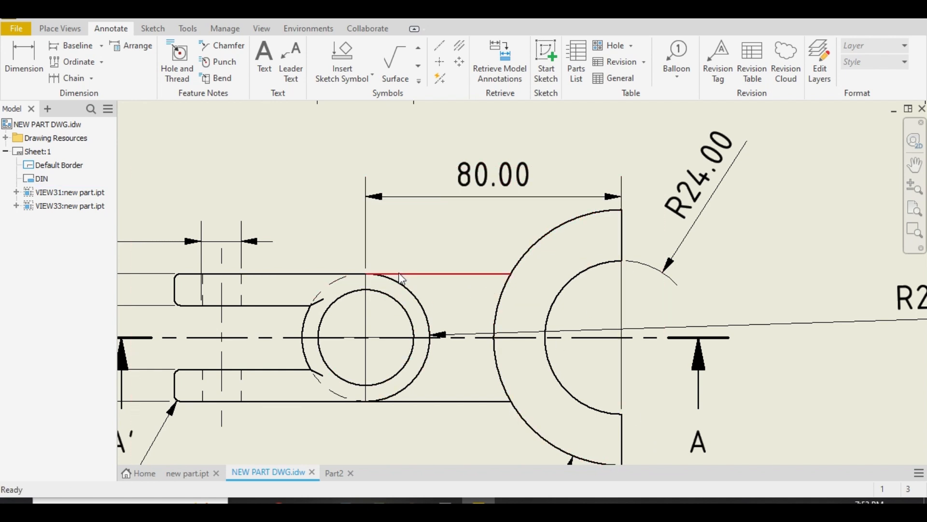
scroll(441, 314, down, 8)
scroll(453, 266, up, 3)
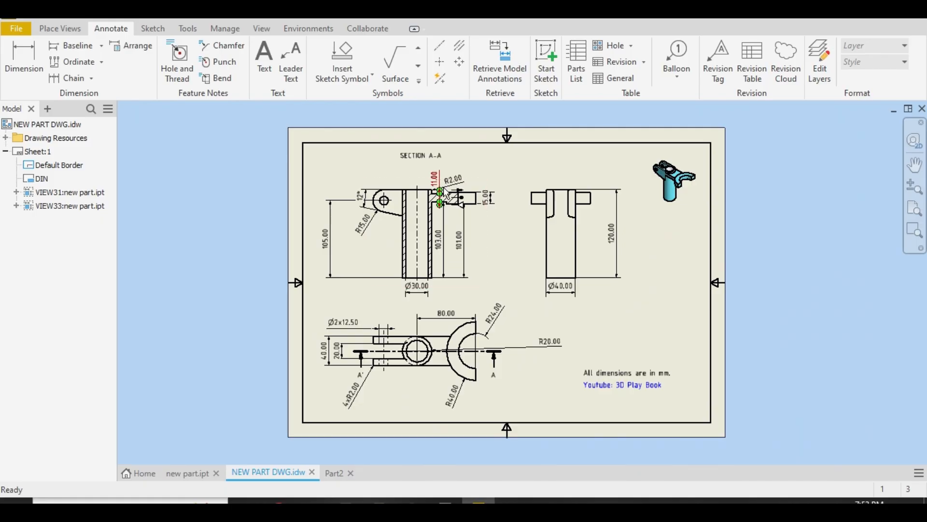
scroll(446, 193, up, 5)
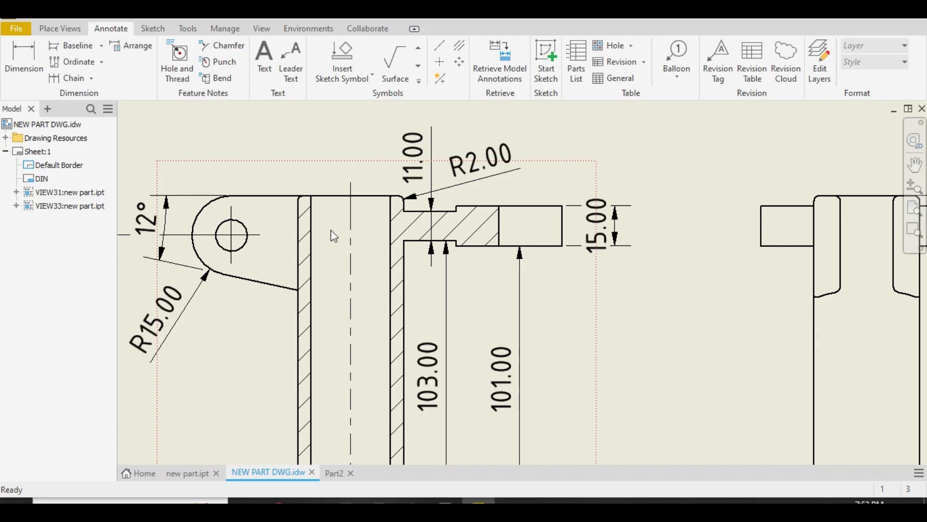
scroll(338, 242, down, 6)
scroll(367, 375, up, 6)
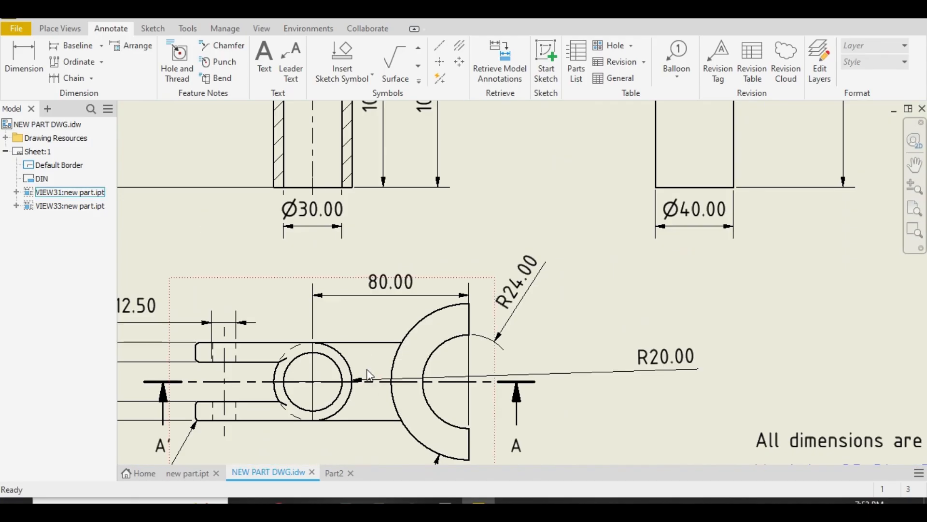
scroll(369, 375, down, 5)
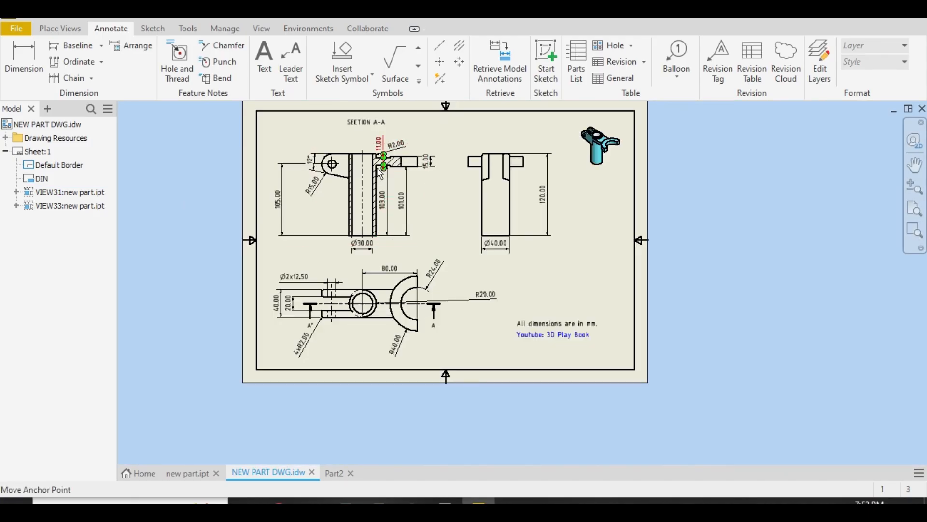
scroll(381, 171, up, 3)
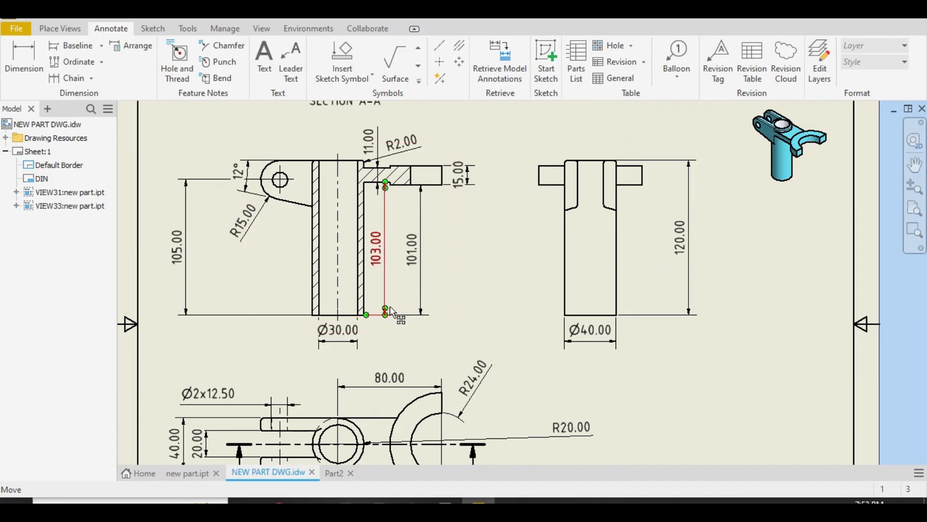
click(334, 472)
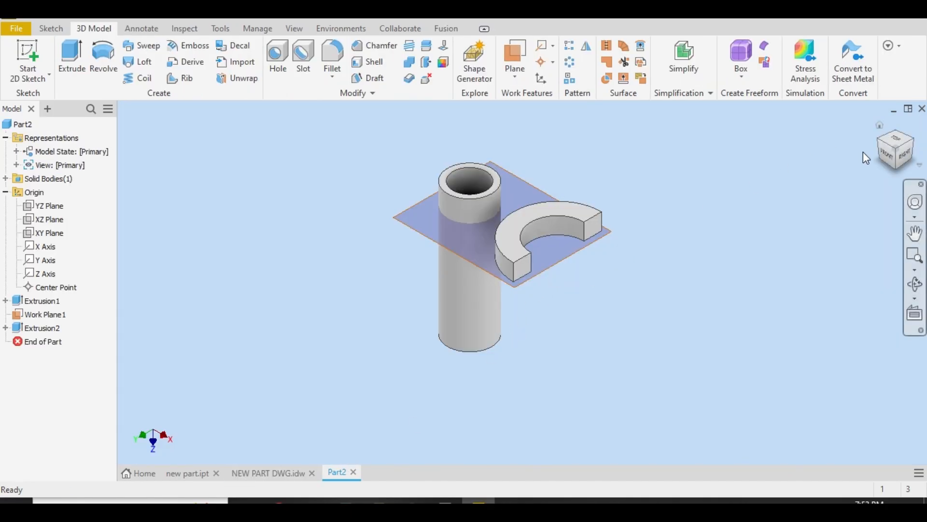
Create a work plane offset 103 mm upward from the tube's bottom face, per the drawing's arm height
click(898, 170)
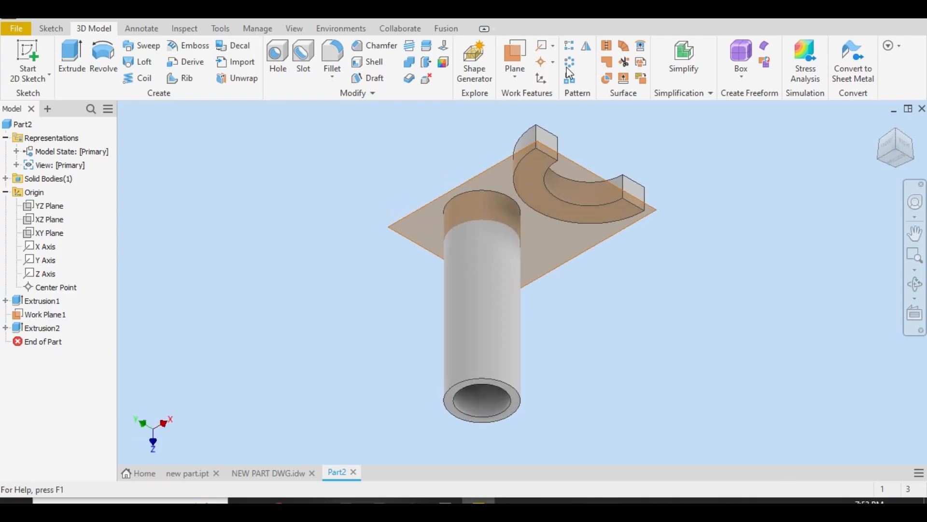
click(530, 72)
click(585, 139)
scroll(513, 381, up, 5)
click(505, 369)
drag(531, 383, 528, 225)
click(282, 477)
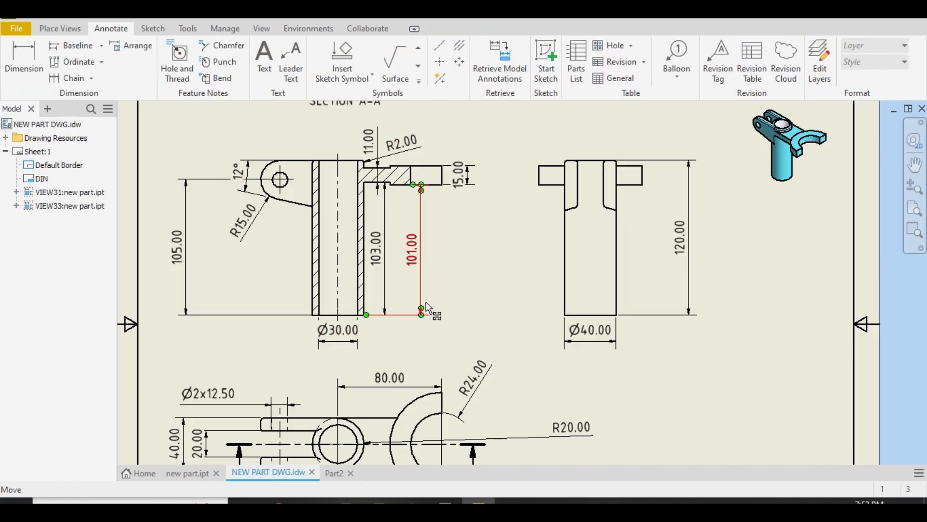
click(334, 473)
drag(467, 161, 359, 150)
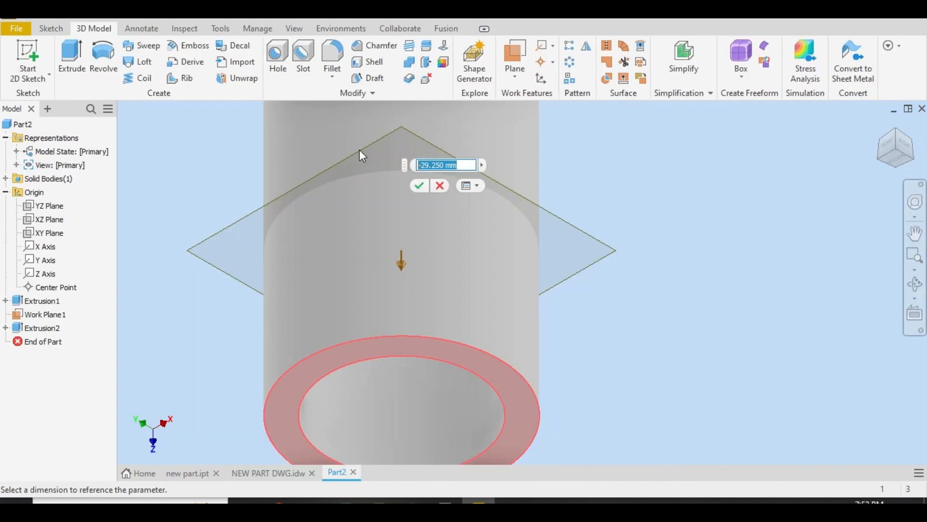
text(-140)
key(Return)
key(F6)
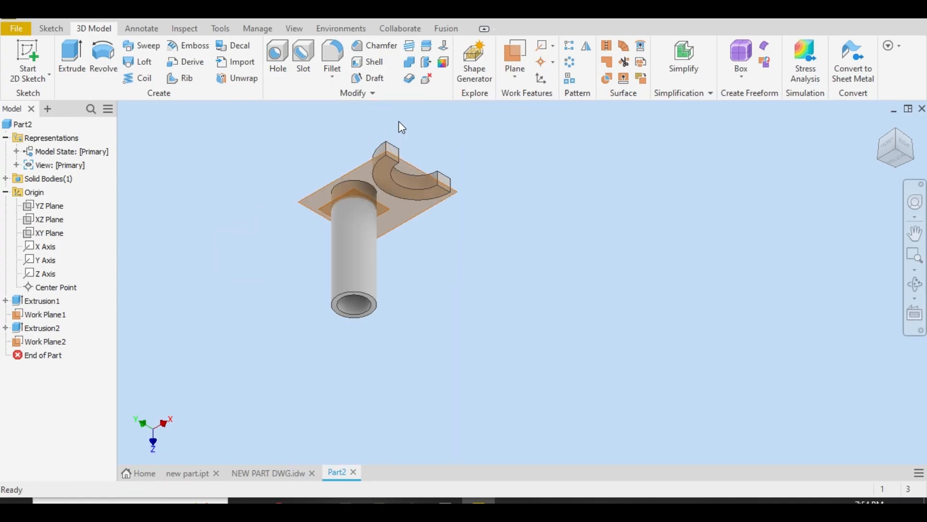
Hide the fork's work plane and turn on Auto-Resize for the new arm work plane
click(899, 139)
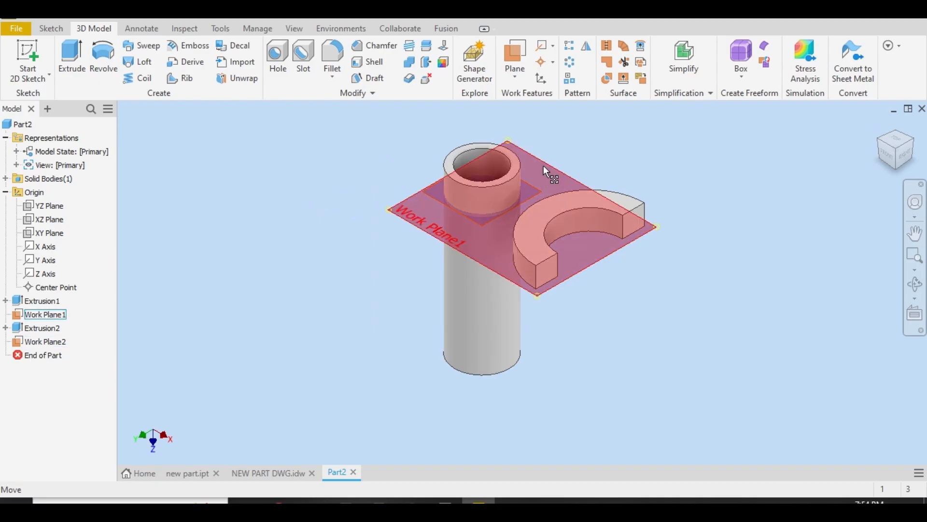
right_click(546, 168)
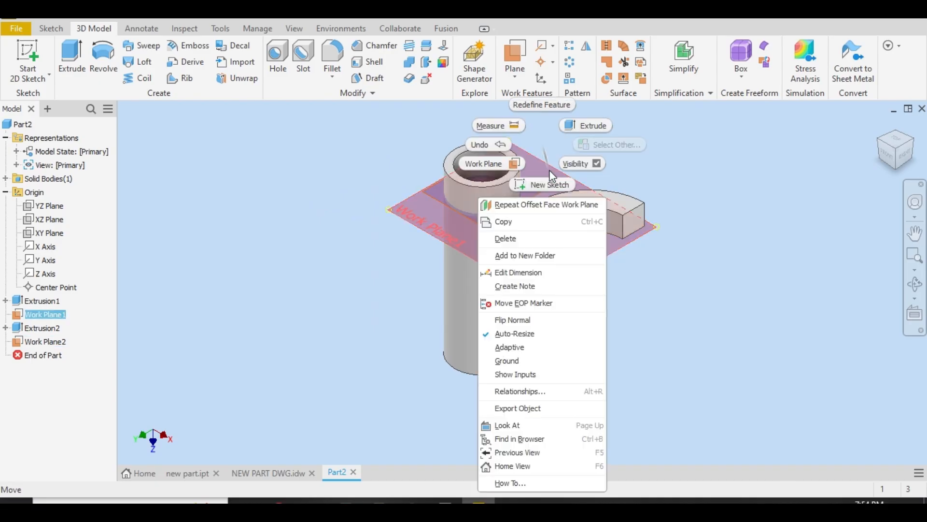
click(583, 170)
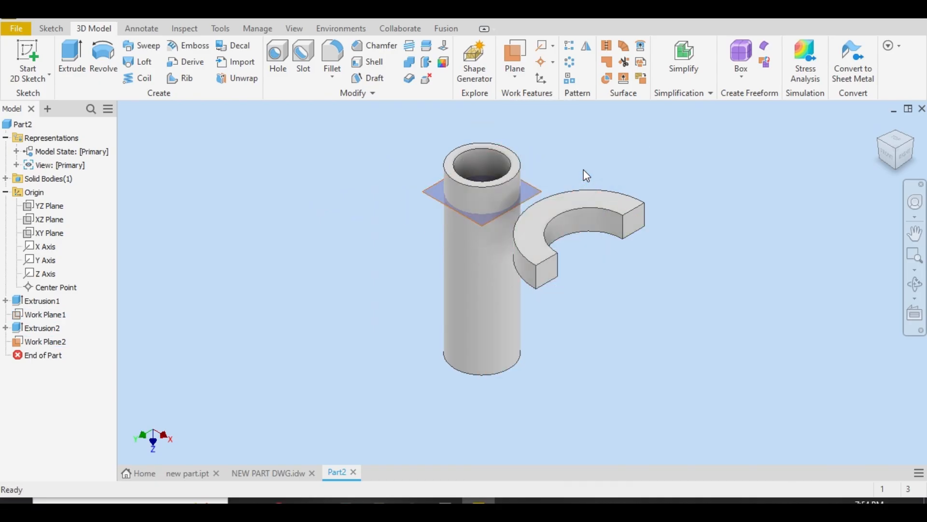
right_click(536, 191)
click(536, 334)
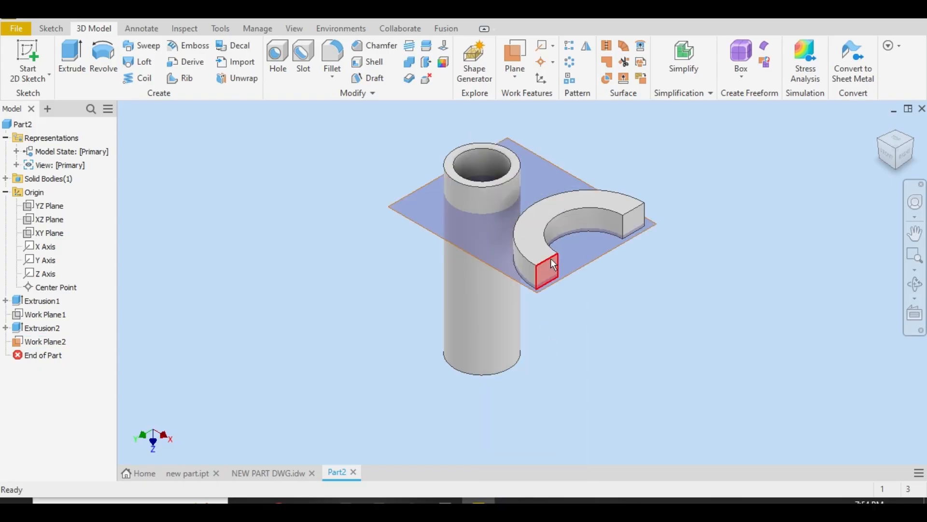
Start a new 2D sketch on the arm's work plane
click(564, 168)
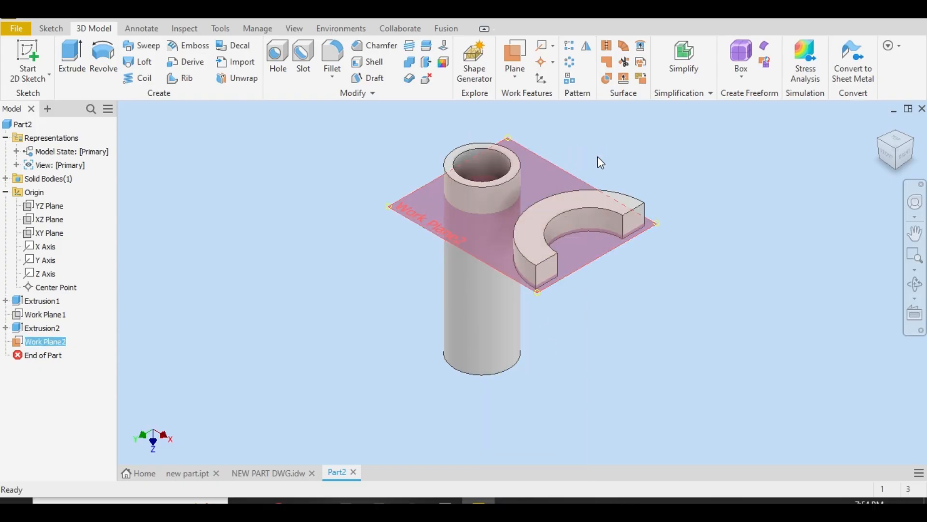
click(598, 156)
click(277, 75)
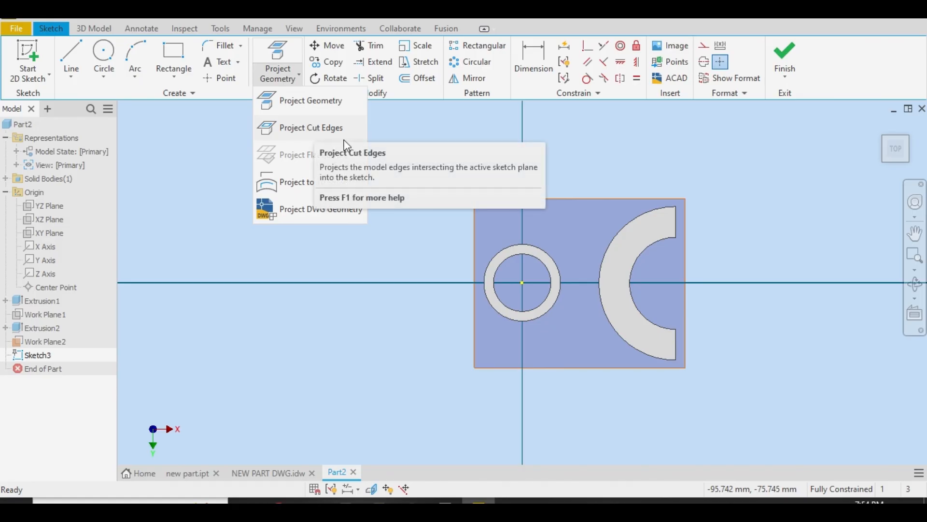
click(186, 166)
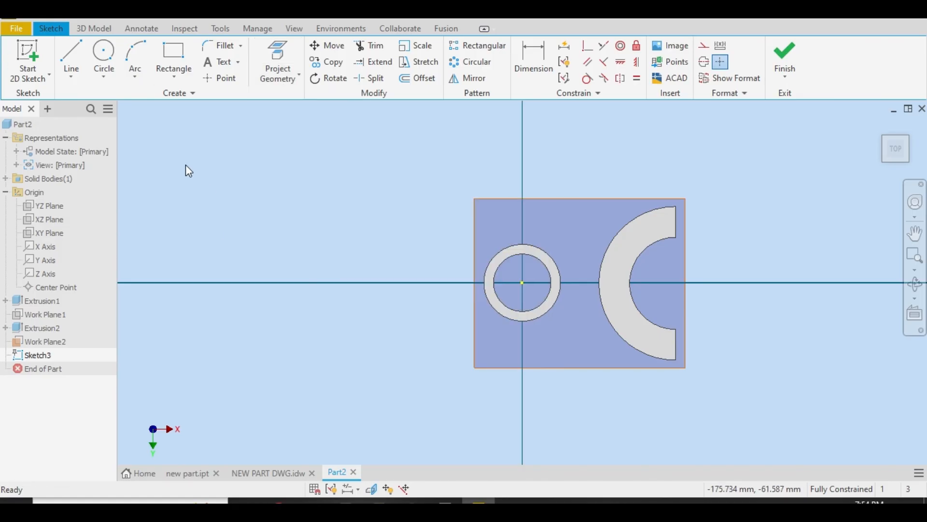
click(71, 58)
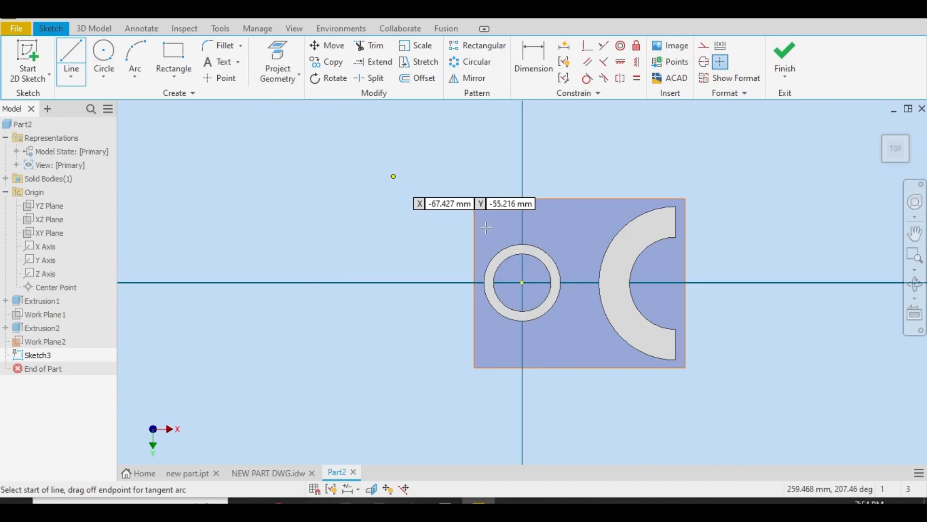
click(547, 199)
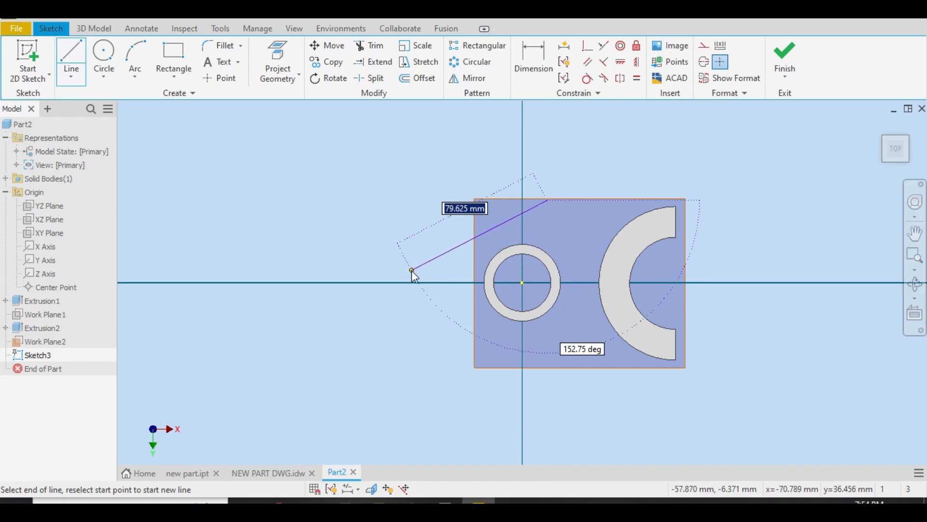
right_click(413, 275)
click(373, 270)
Project the tube's and fork's cut edges, and draw two horizontal lines from the tube circle's upper and lower quadrants to the fork's outer arc
click(274, 73)
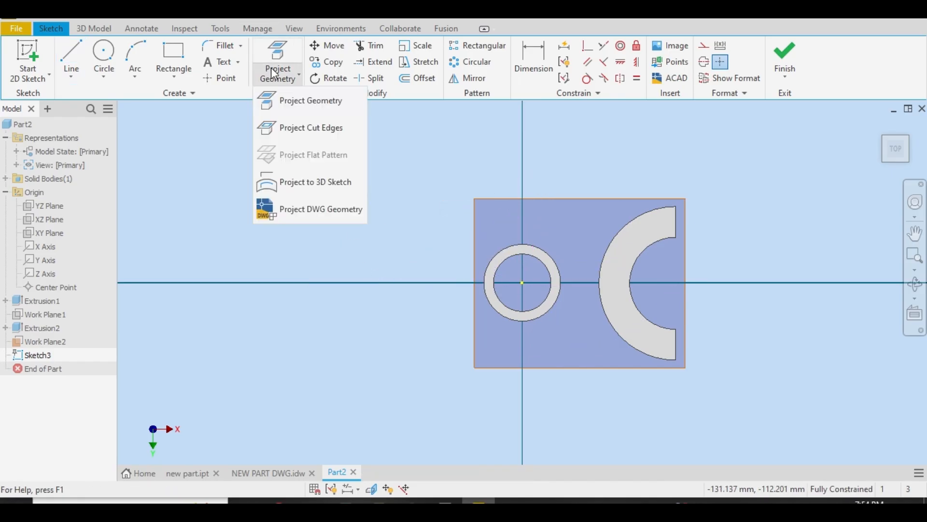
click(310, 128)
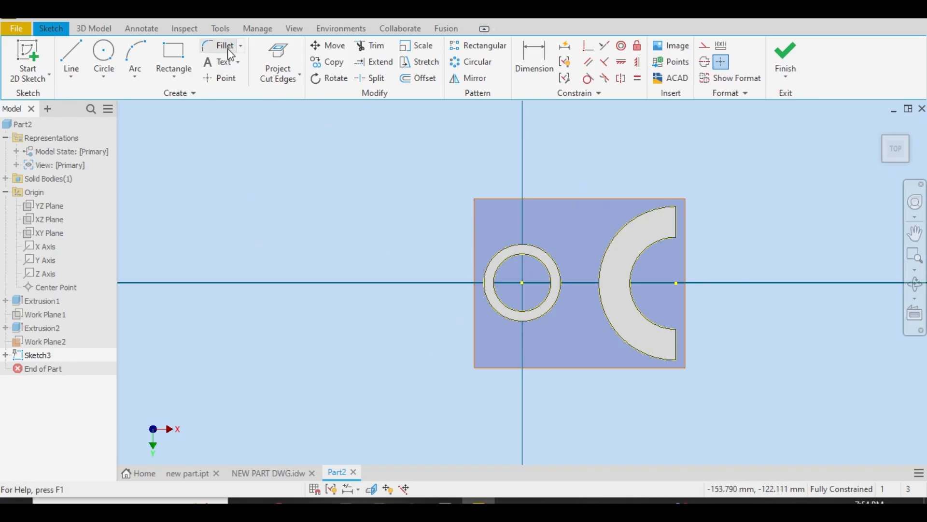
click(72, 59)
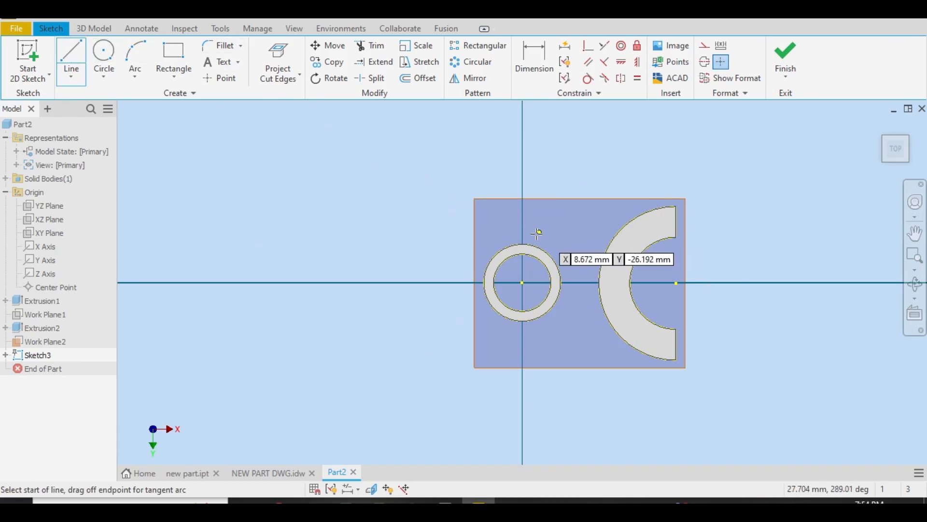
click(522, 243)
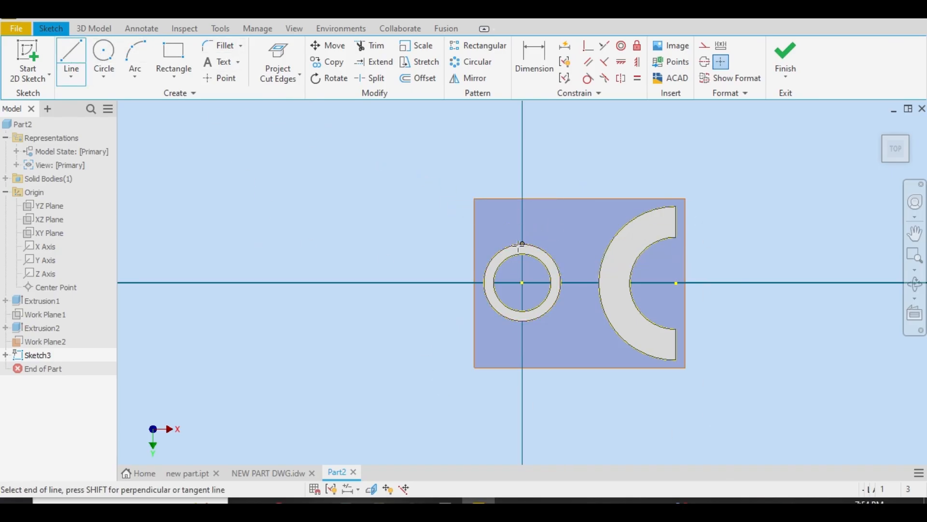
click(608, 243)
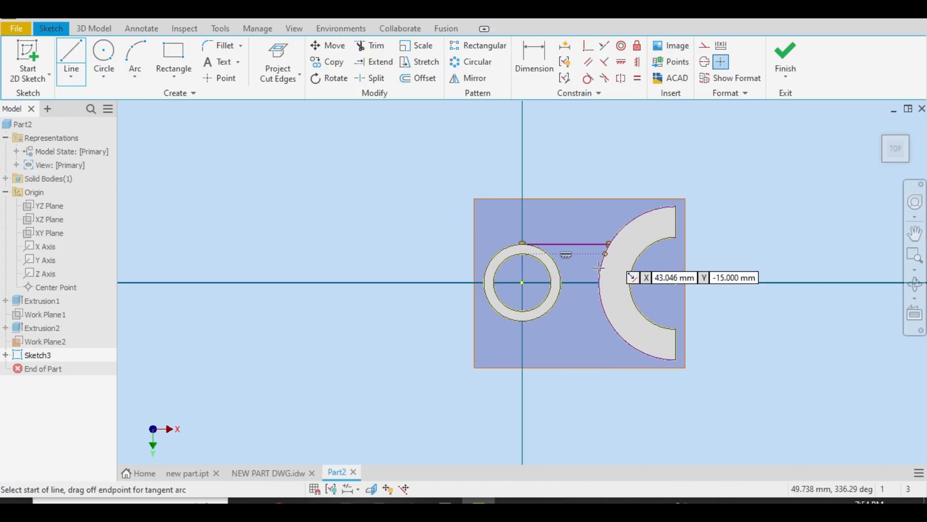
click(522, 320)
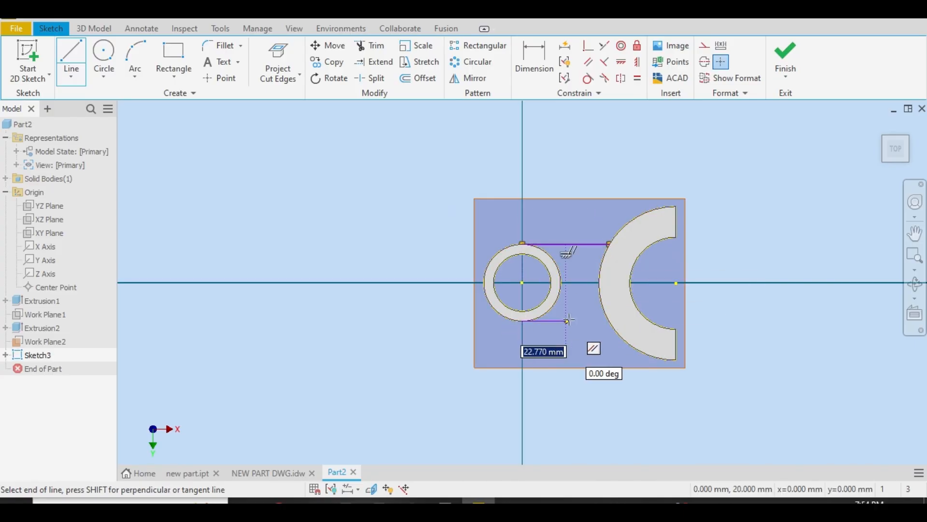
click(607, 320)
right_click(570, 206)
click(617, 209)
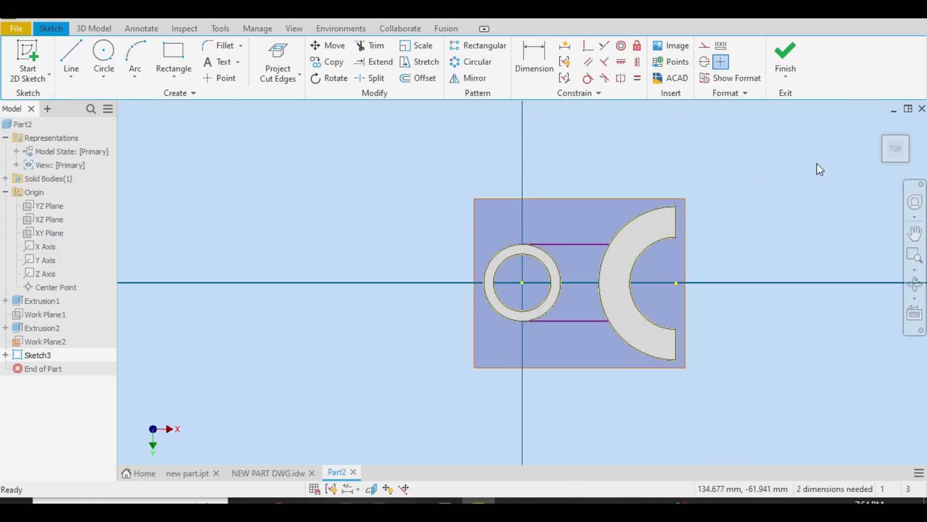
Extrude the arm profile between the tube and the fork 11 mm upward, joined to the body, after checking its thickness in the drawing
click(895, 170)
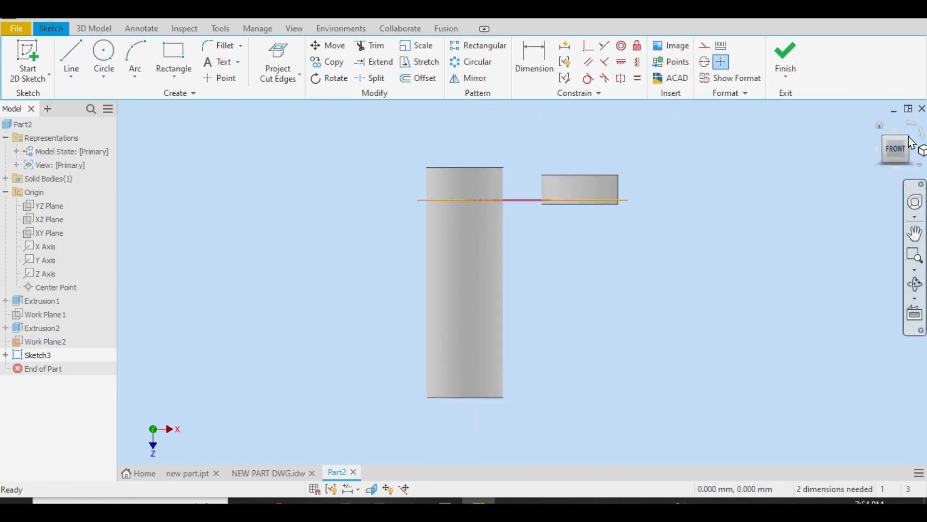
shift+drag(586, 143, 579, 148)
key(F6)
scroll(530, 172, down, 3)
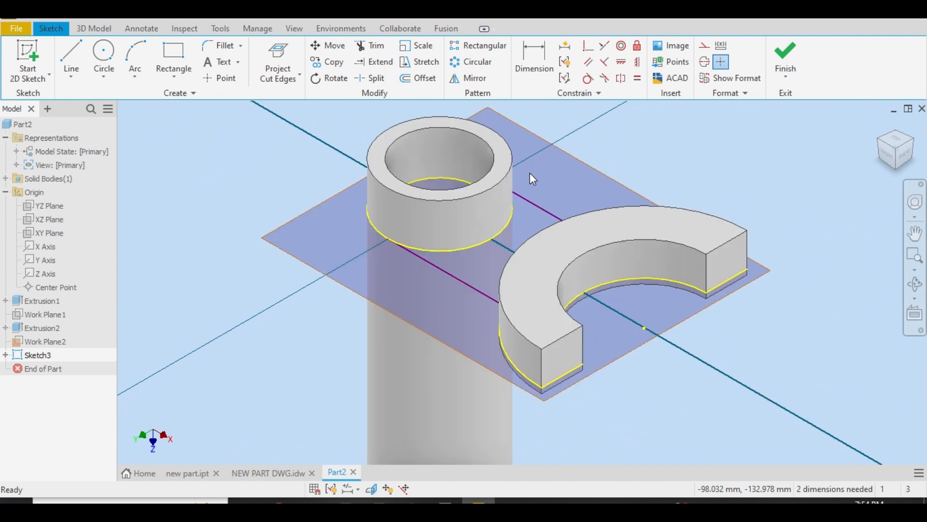
click(281, 469)
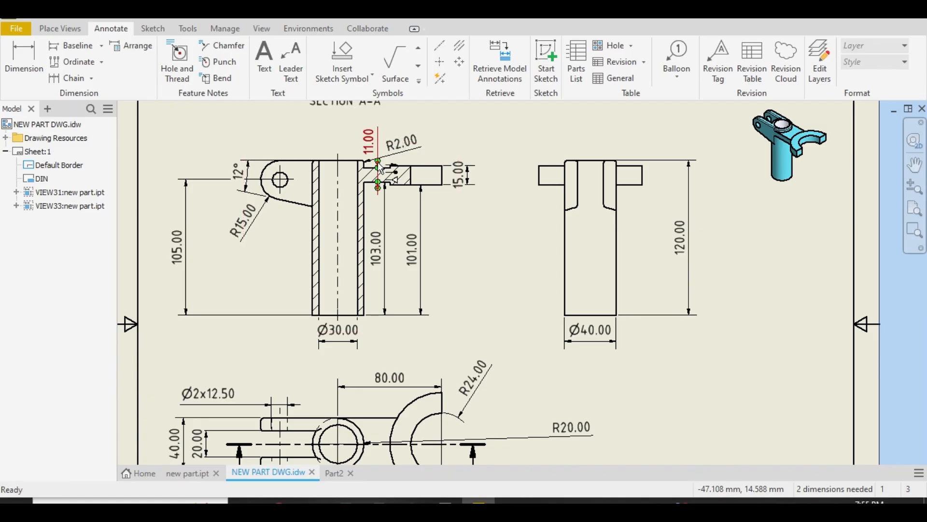
click(335, 473)
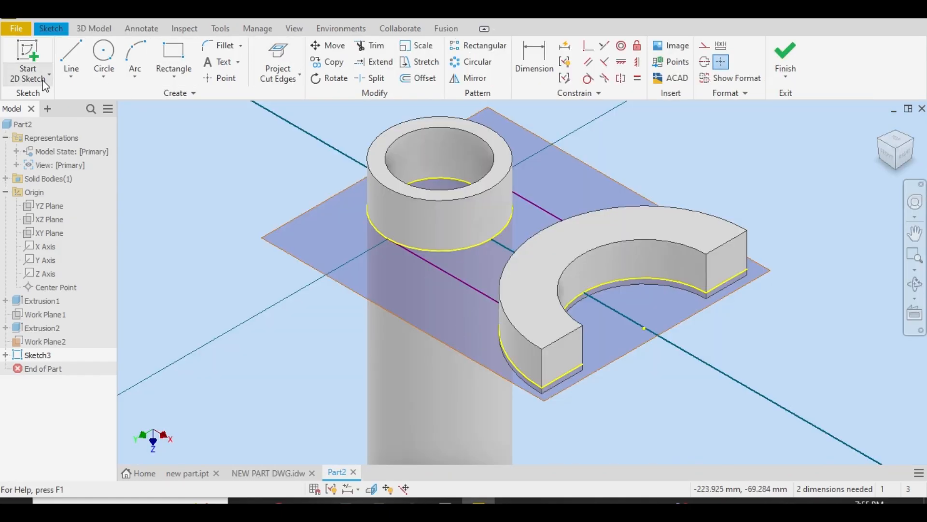
click(94, 28)
key(e)
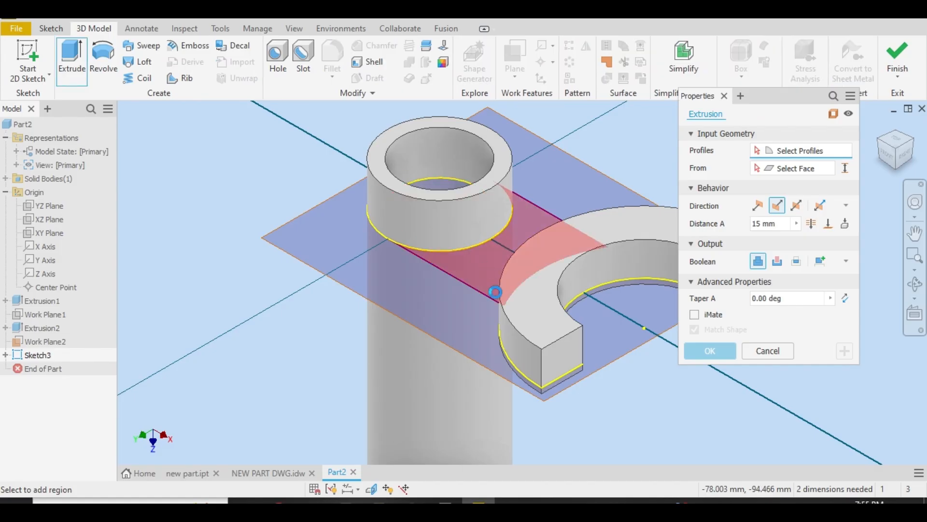
click(483, 251)
click(773, 223)
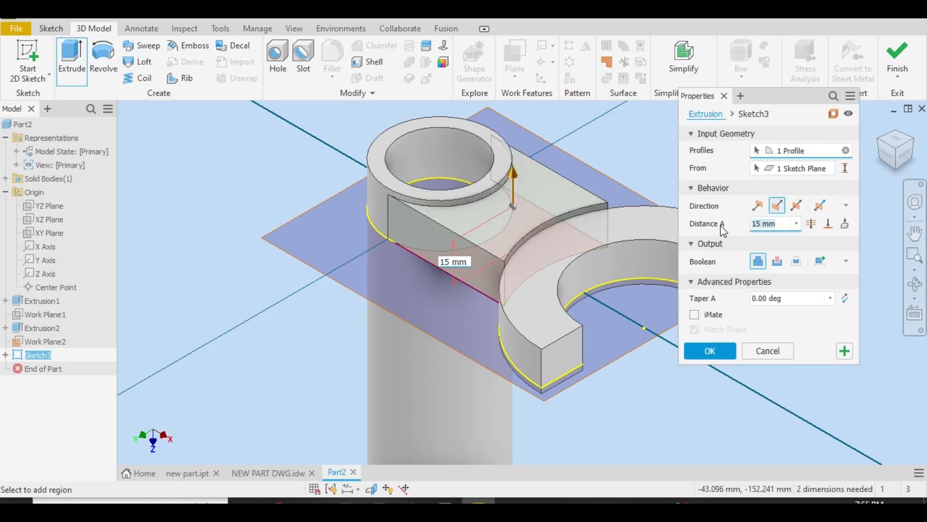
text(11)
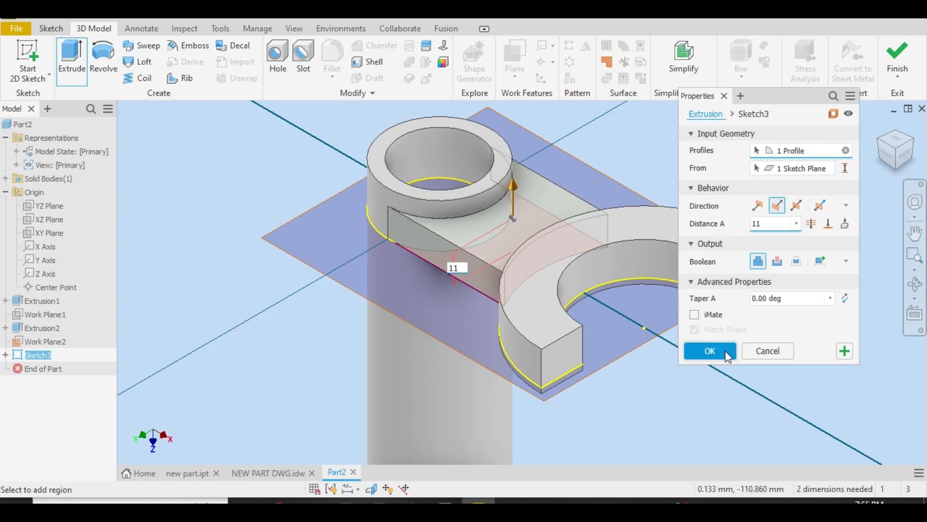
click(710, 351)
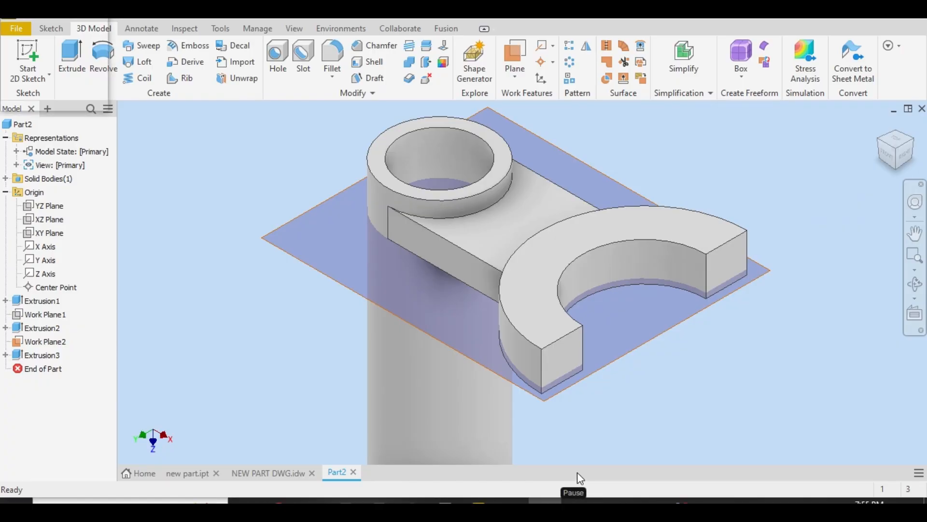
Examine the drawing's section and top views for the shape and dimensions of the two parallel lugs opposite the fork
click(266, 476)
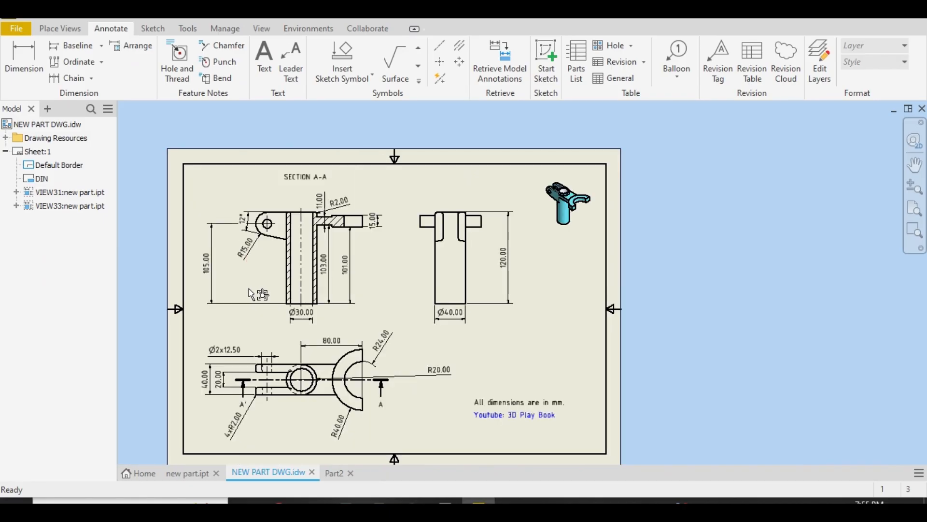
scroll(278, 242, up, 5)
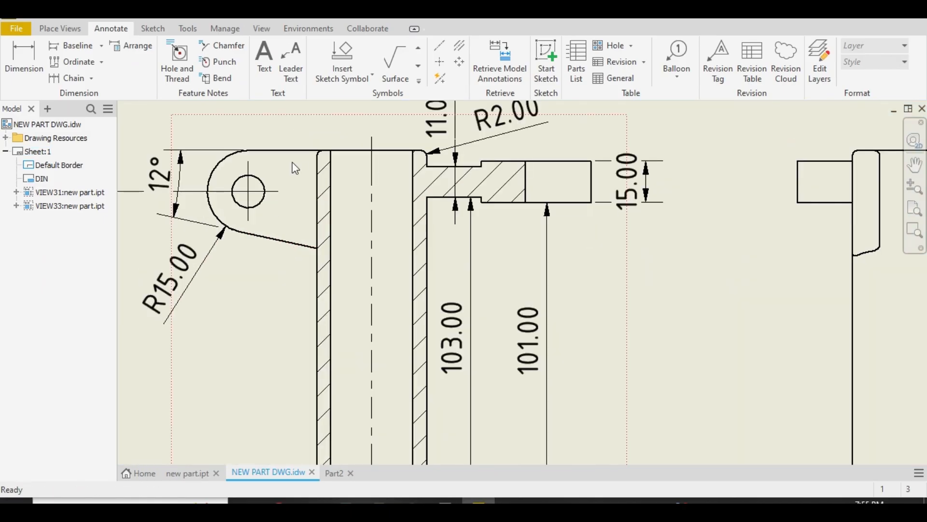
scroll(293, 167, down, 5)
scroll(304, 438, up, 4)
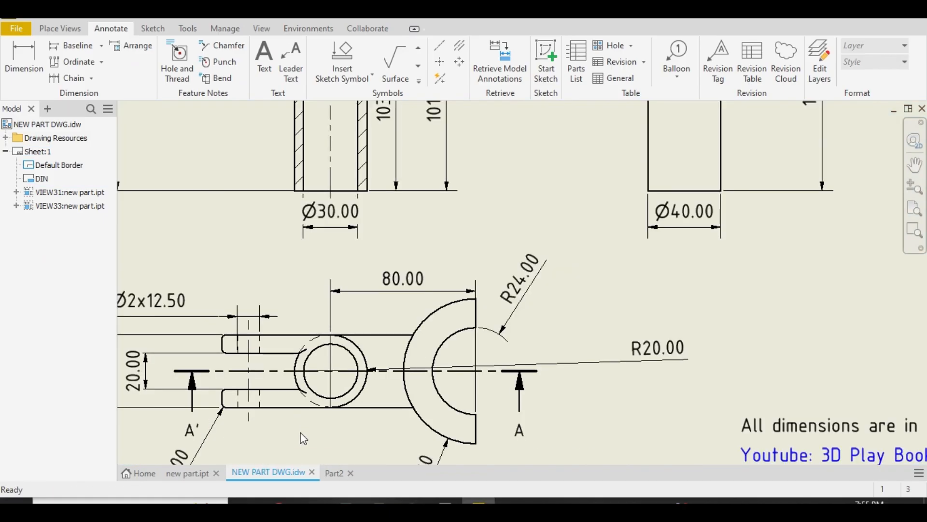
scroll(285, 426, up, 3)
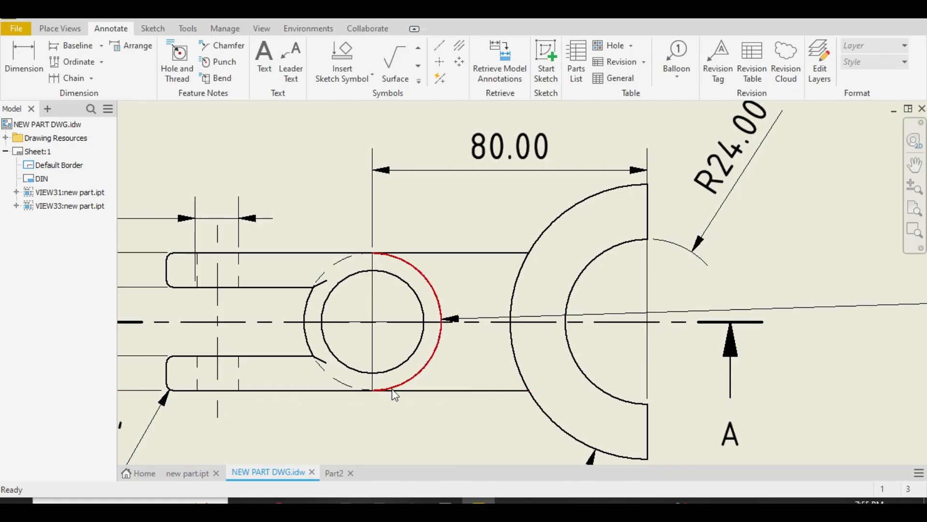
scroll(220, 389, down, 5)
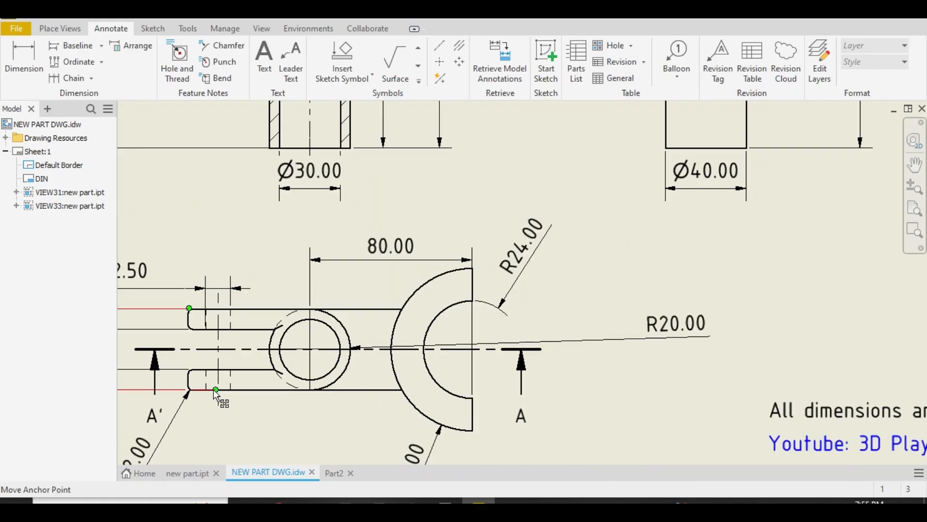
scroll(188, 307, down, 5)
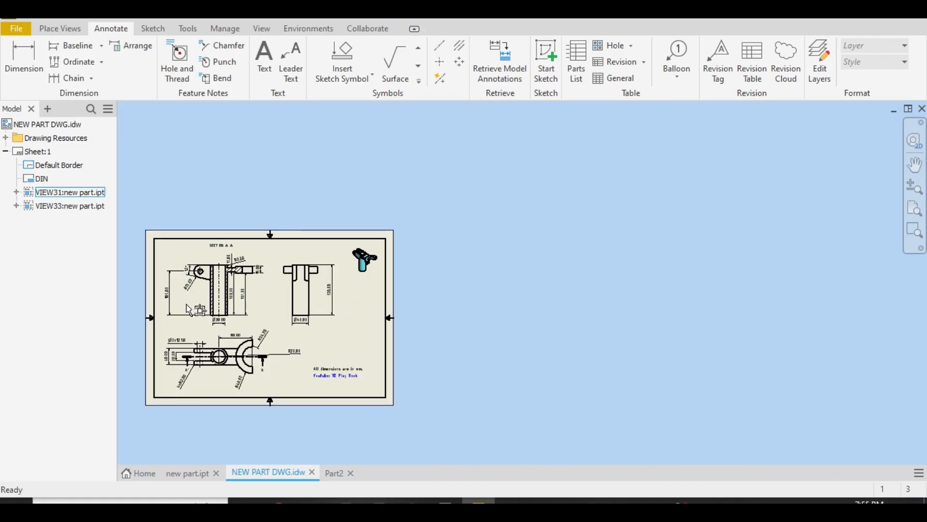
scroll(209, 253, up, 8)
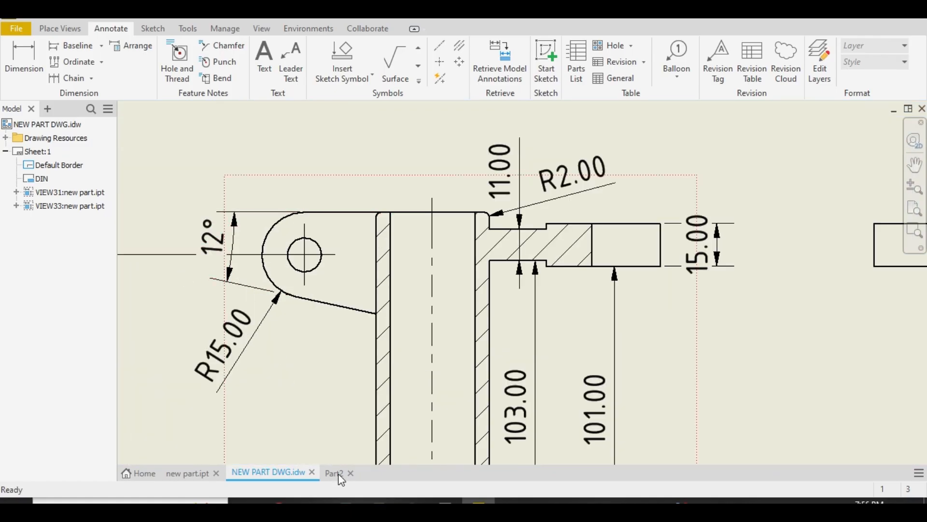
Return to the part and start a new 2D sketch on the connecting arm's front side face
click(334, 473)
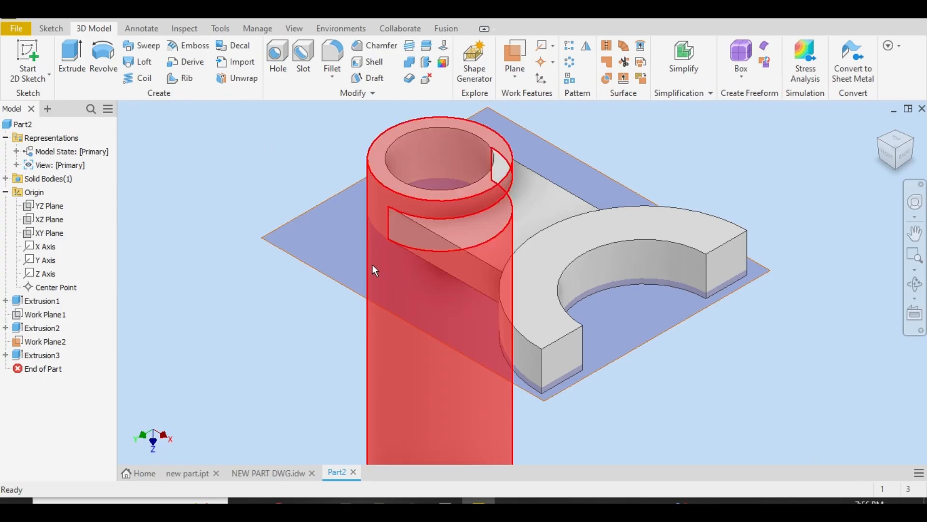
click(398, 231)
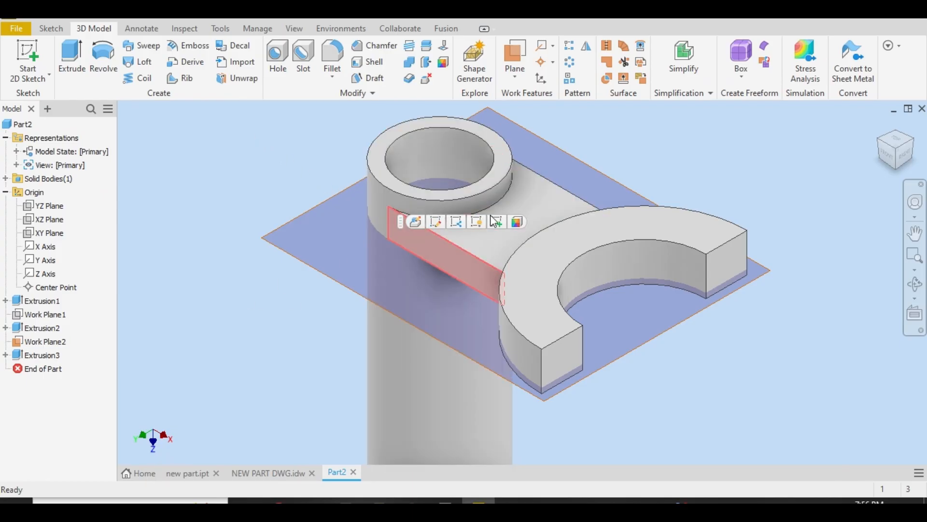
click(504, 222)
scroll(535, 180, up, 8)
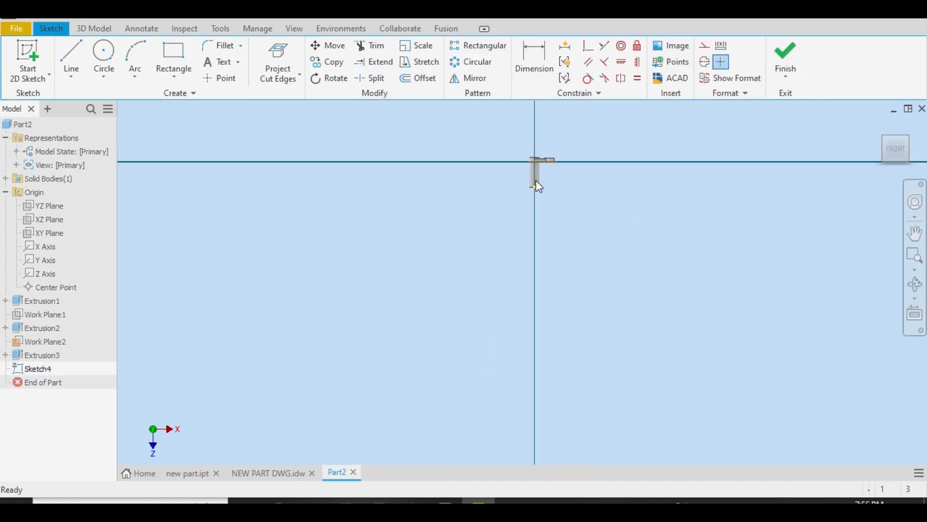
scroll(533, 141, down, 6)
scroll(573, 279, down, 4)
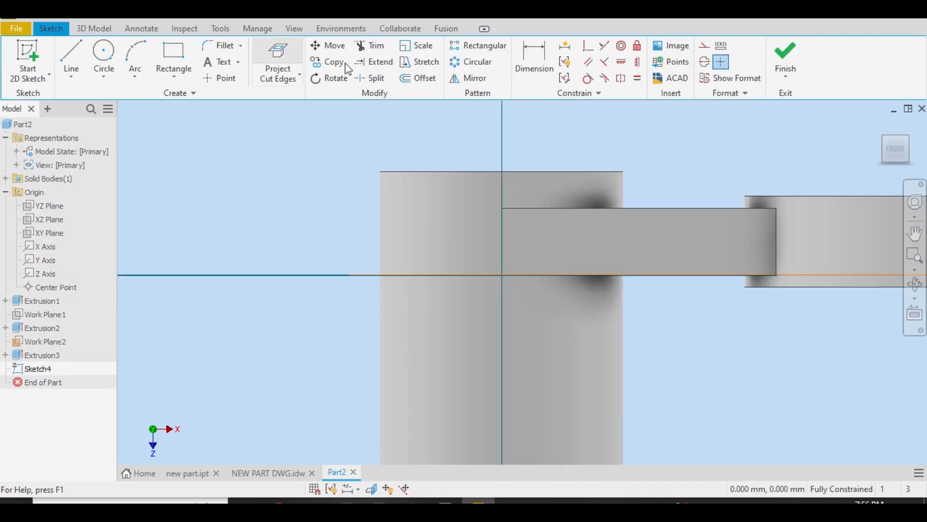
Project the cut edges into the sketch, plus the tube's top edge and its outer side edge opposite the fork
click(285, 53)
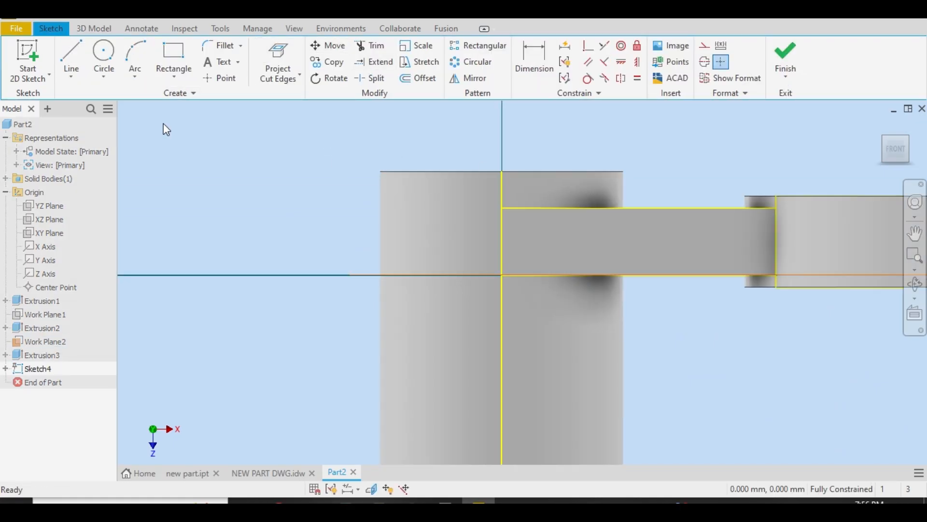
click(73, 58)
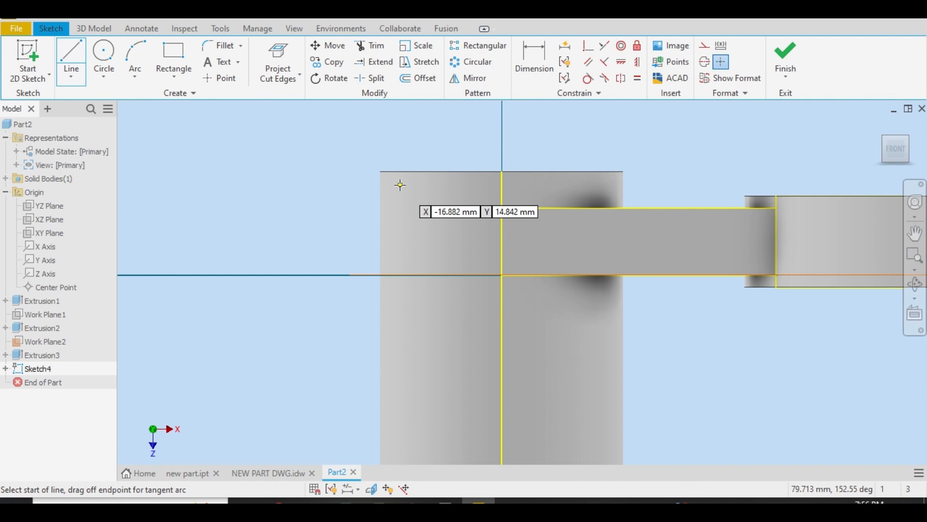
right_click(372, 124)
click(300, 128)
click(282, 85)
click(289, 99)
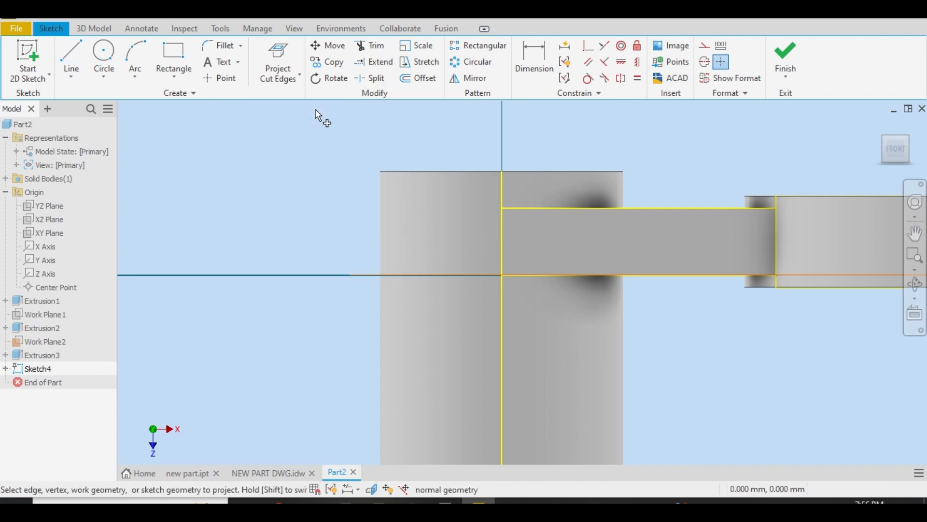
click(477, 171)
click(383, 224)
right_click(279, 210)
click(314, 211)
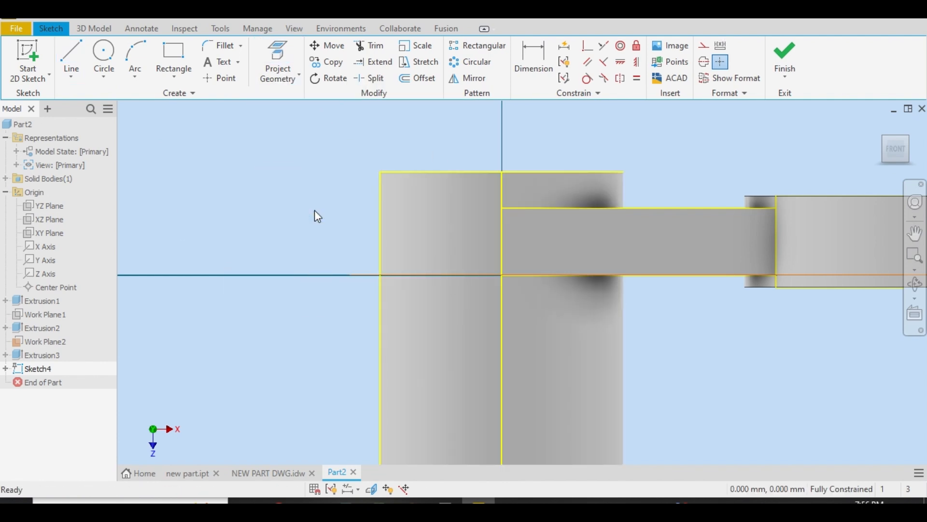
In the drawing's section view, add a horizontal dimension between the lug hole's center and the tube's centerline
click(260, 478)
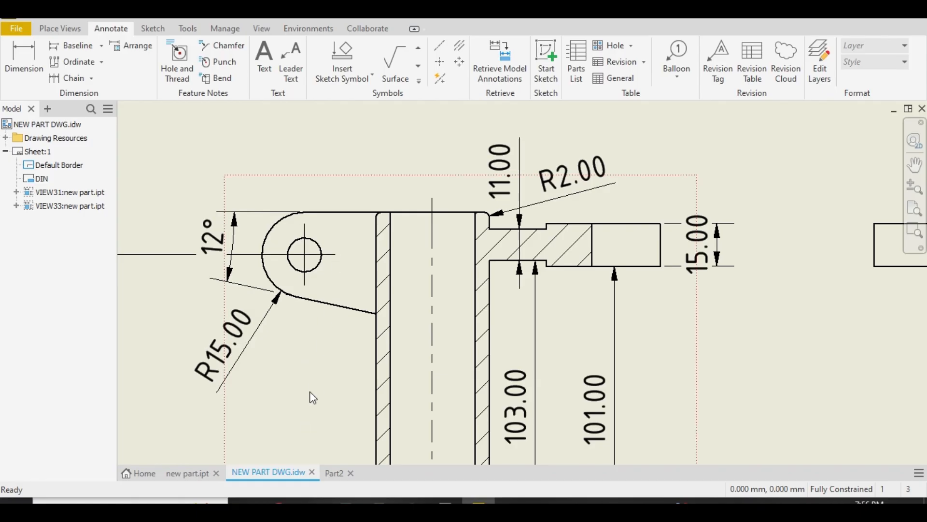
scroll(313, 398, down, 5)
scroll(277, 425, up, 5)
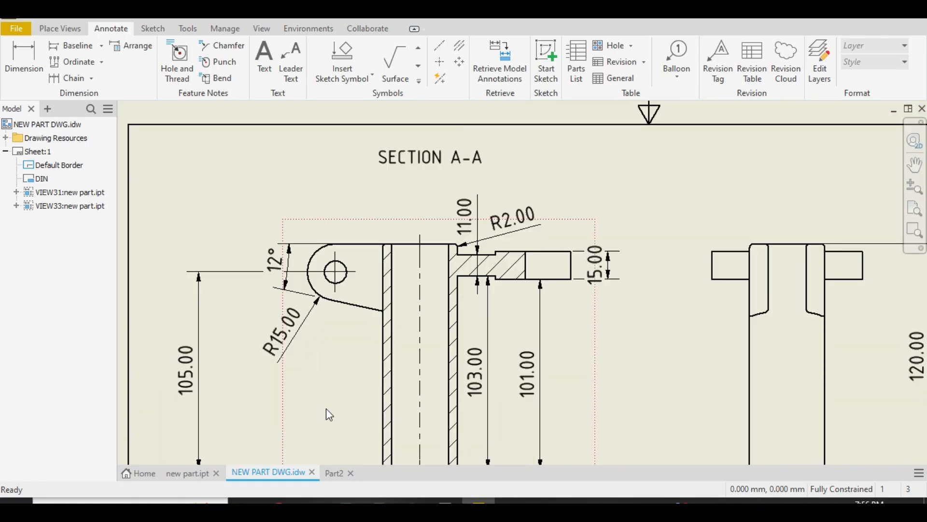
key(d)
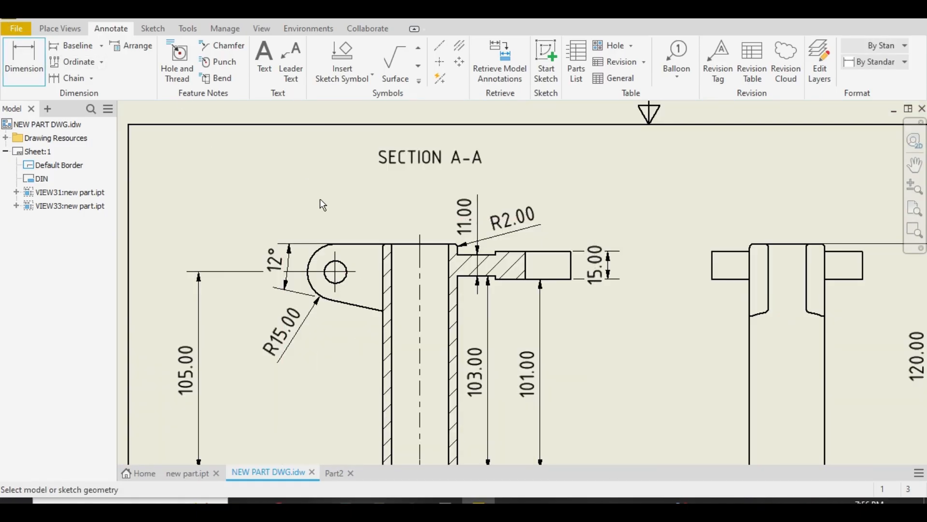
click(341, 271)
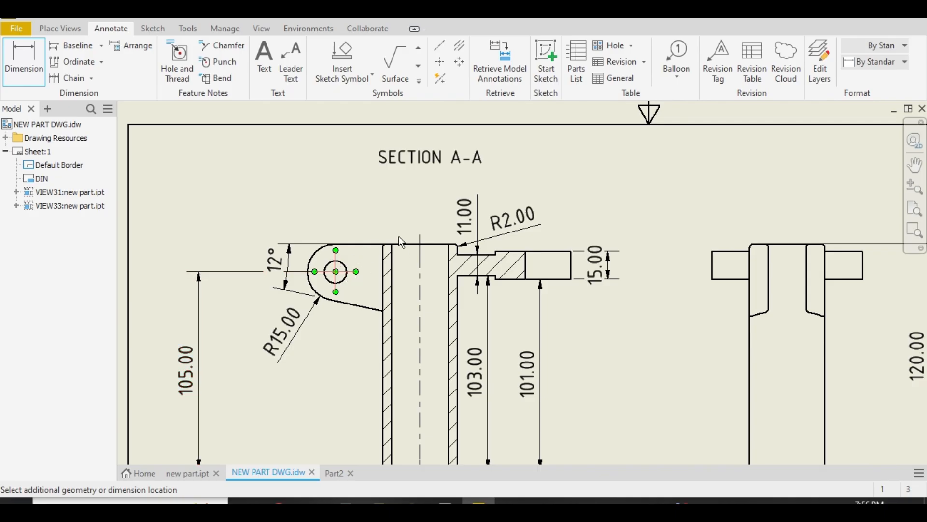
click(423, 244)
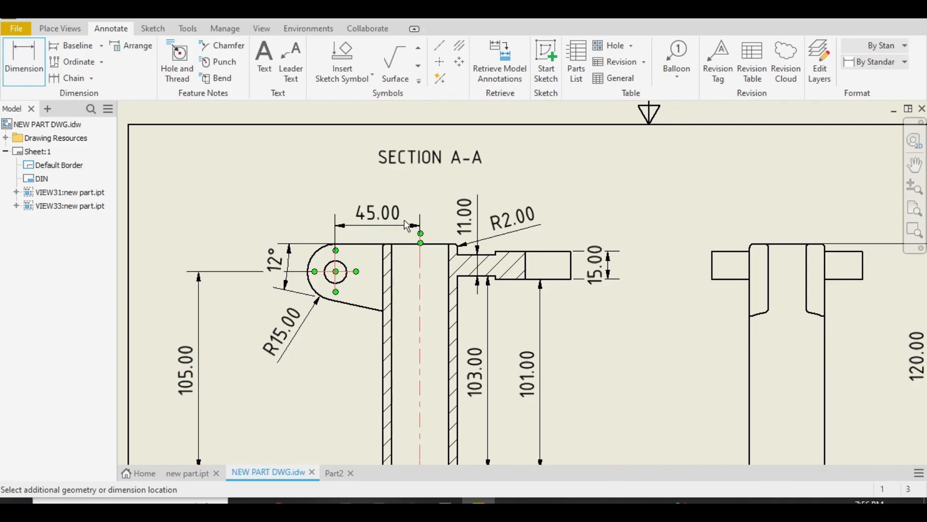
click(445, 216)
click(425, 343)
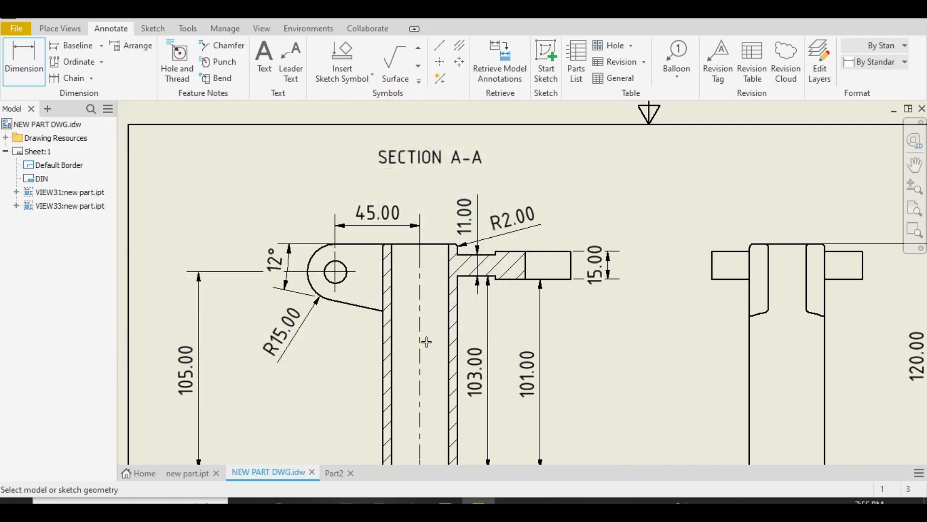
In the part sketch, draw a horizontal line outward from the tube's upper corner on the side opposite the fork
click(336, 473)
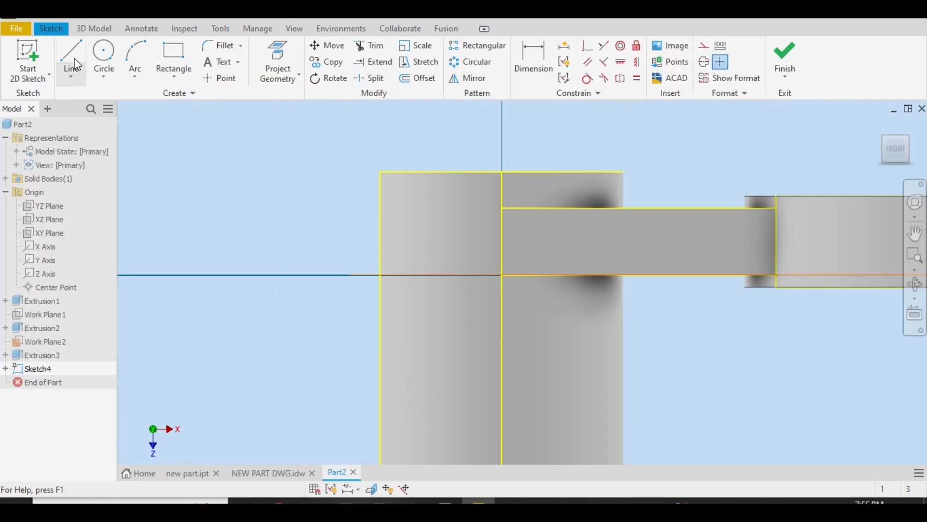
click(72, 61)
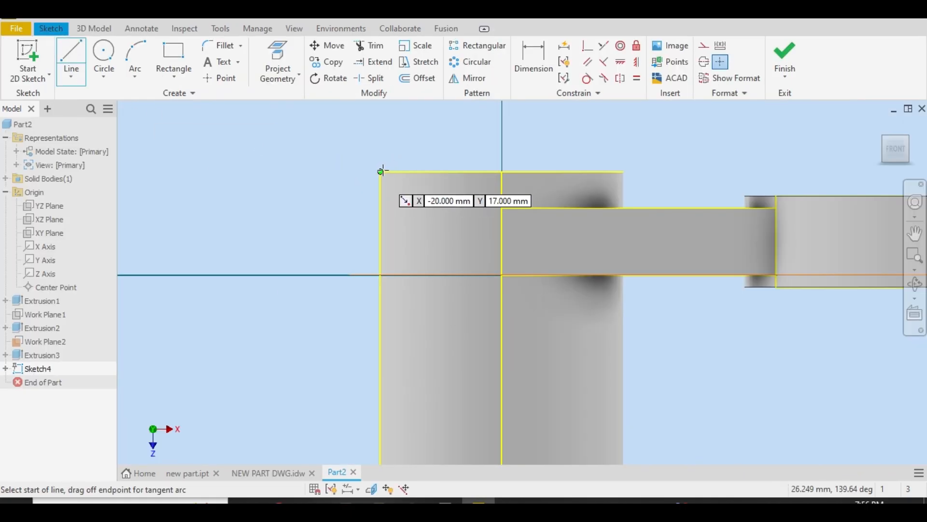
click(381, 171)
click(203, 170)
right_click(201, 170)
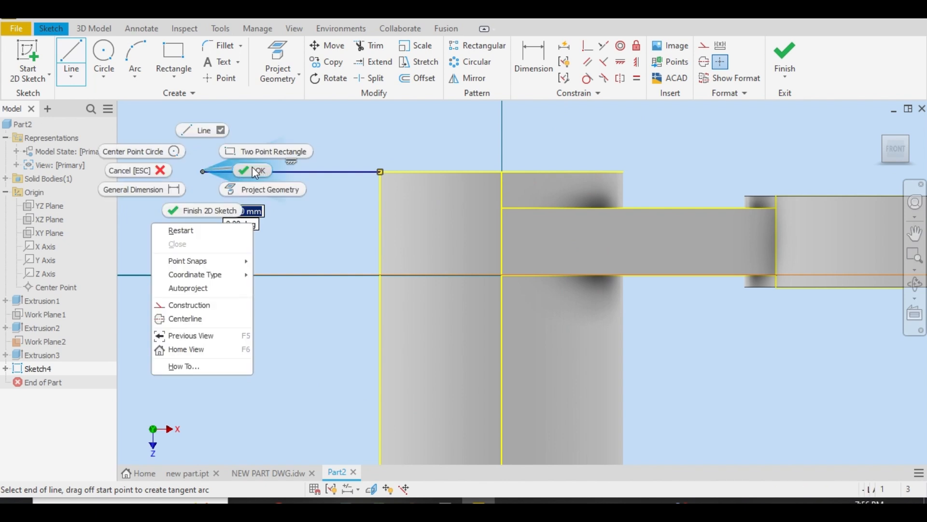
click(252, 167)
Draw a sloping line from the tube's outer side edge, rising outward beneath the horizontal line's free end
click(69, 55)
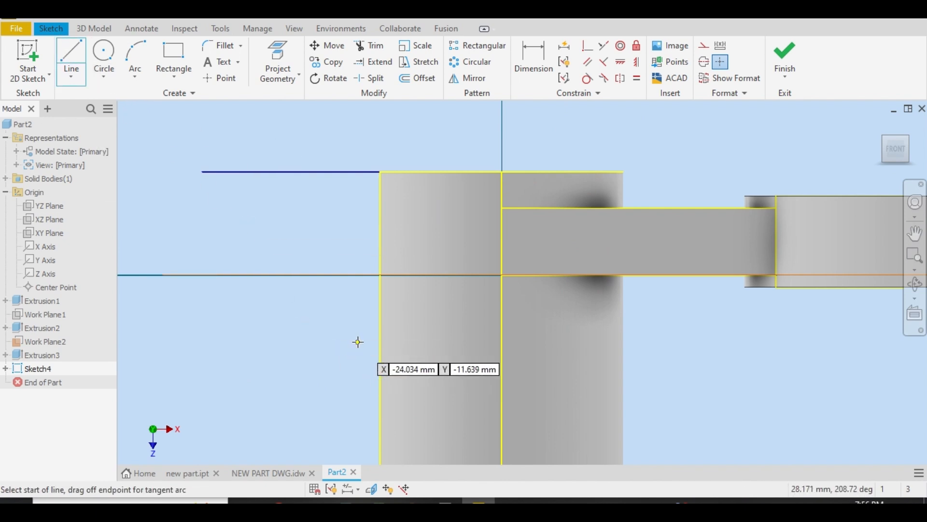
click(381, 340)
click(202, 280)
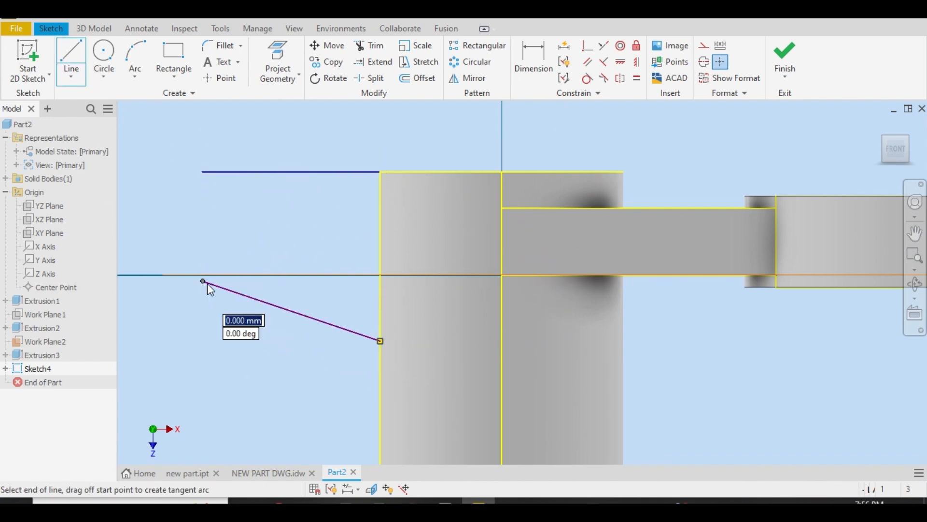
right_click(207, 283)
click(251, 292)
Check the lug's slope in the drawing and set the angle between the horizontal and sloping lines to 12°
click(268, 472)
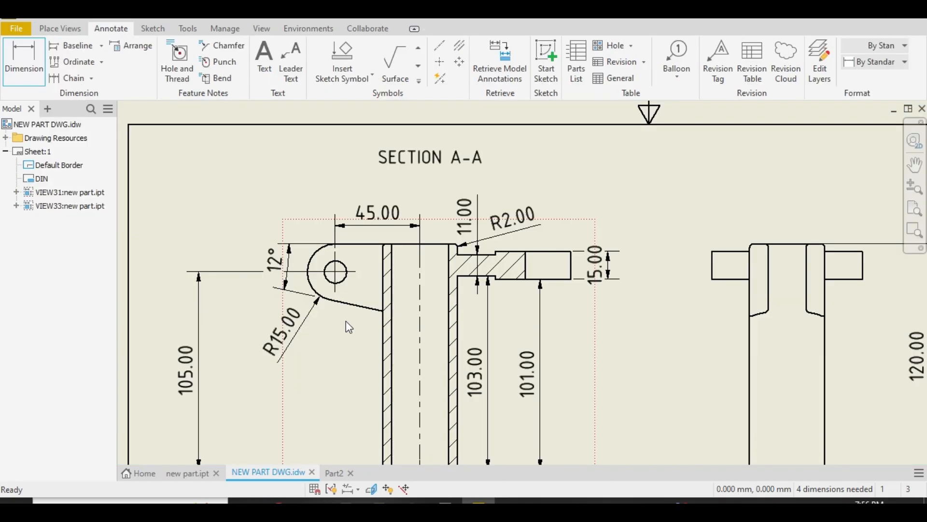
click(332, 474)
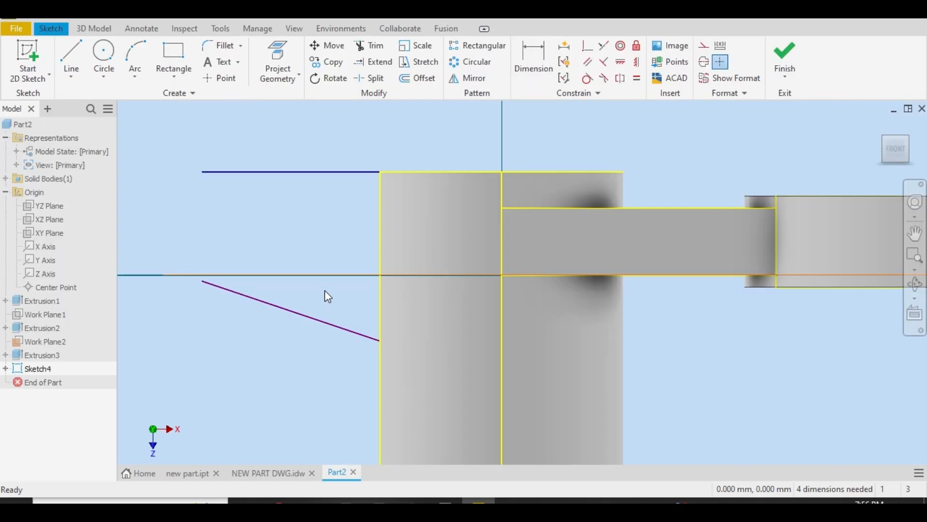
click(531, 68)
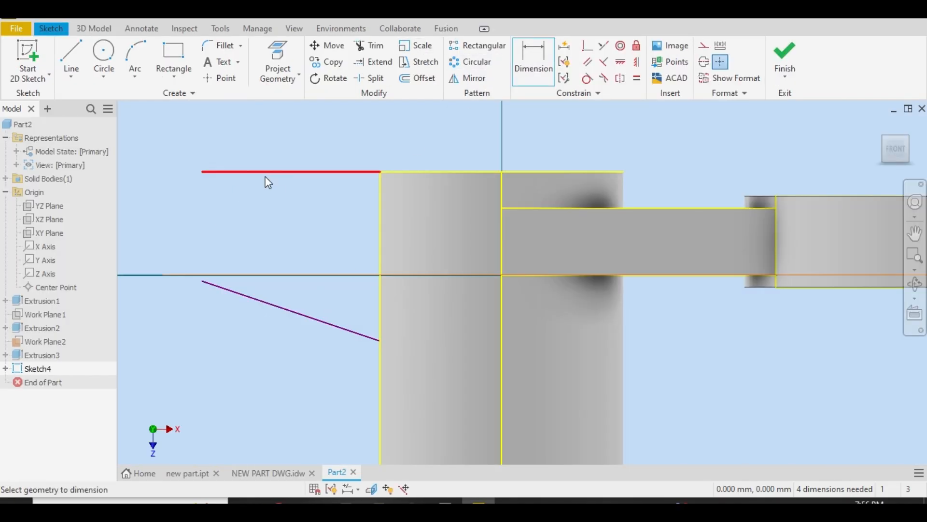
click(265, 172)
click(252, 311)
click(269, 238)
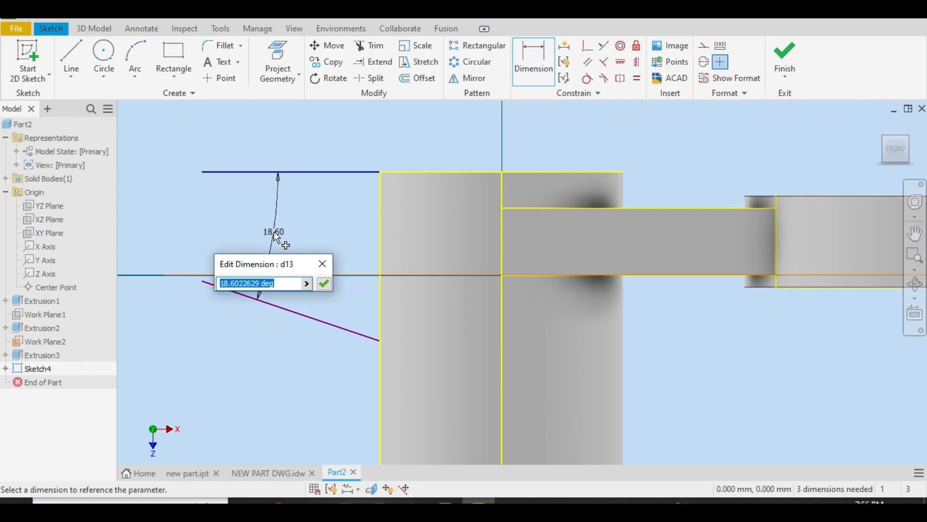
text(12)
key(Return)
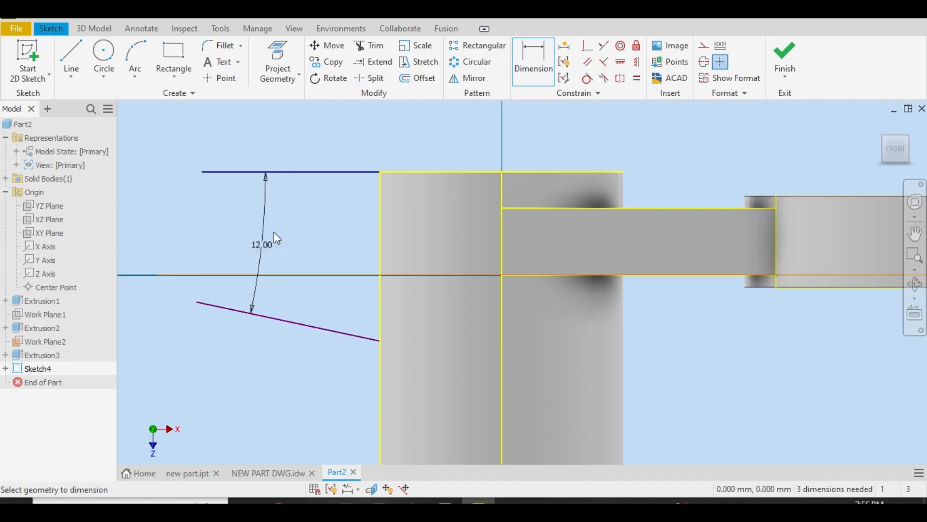
Draw a circle about 19.7 mm in diameter between the free ends of the two lug lines
click(103, 53)
click(197, 240)
right_click(184, 184)
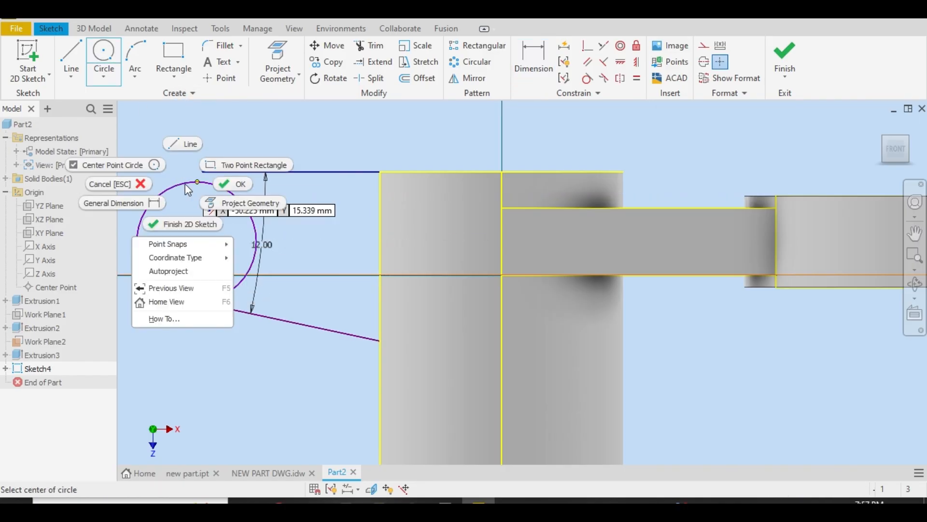
click(221, 185)
Check the lug's end radius in the drawing and set the circle's diameter to 30 mm
click(273, 473)
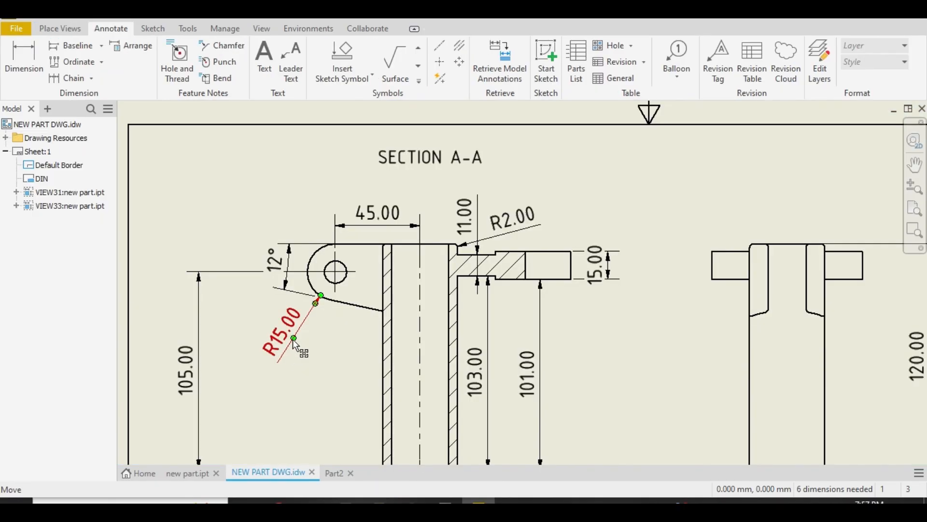
click(335, 473)
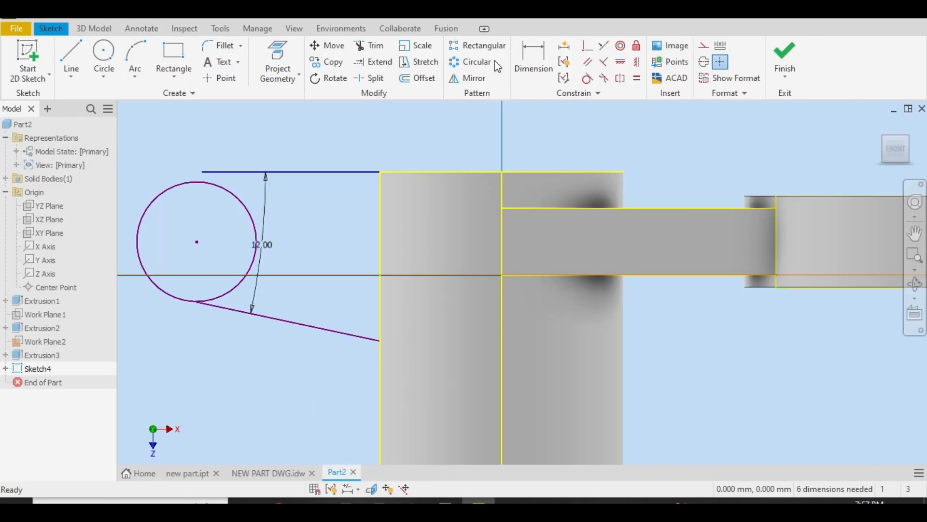
click(533, 60)
click(171, 184)
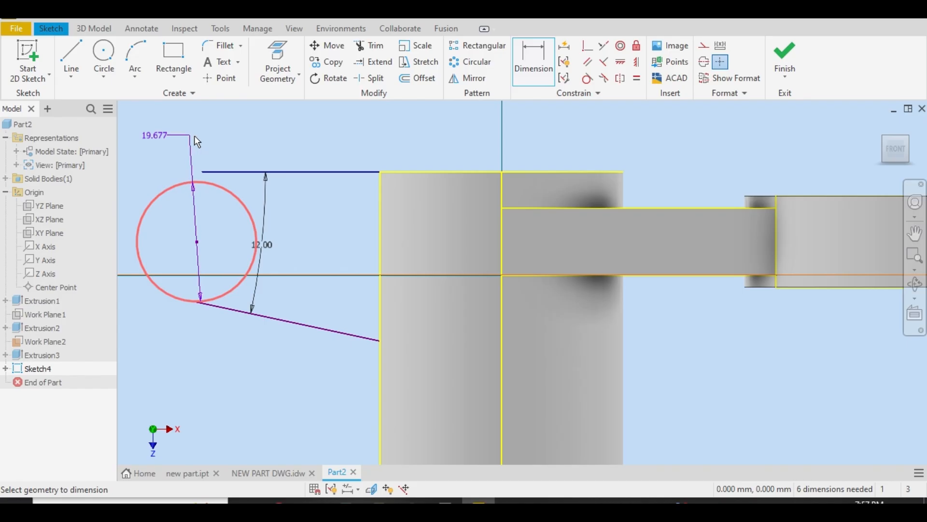
click(195, 136)
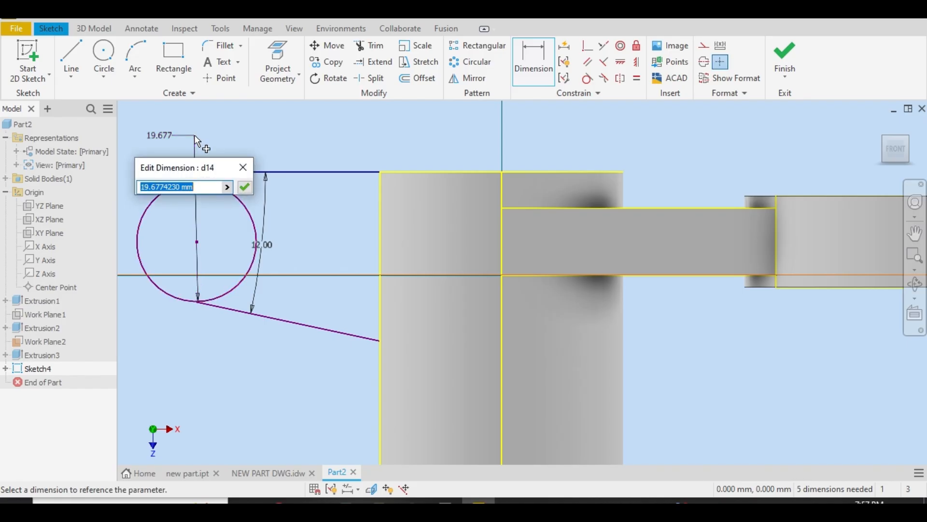
text(30)
key(Return)
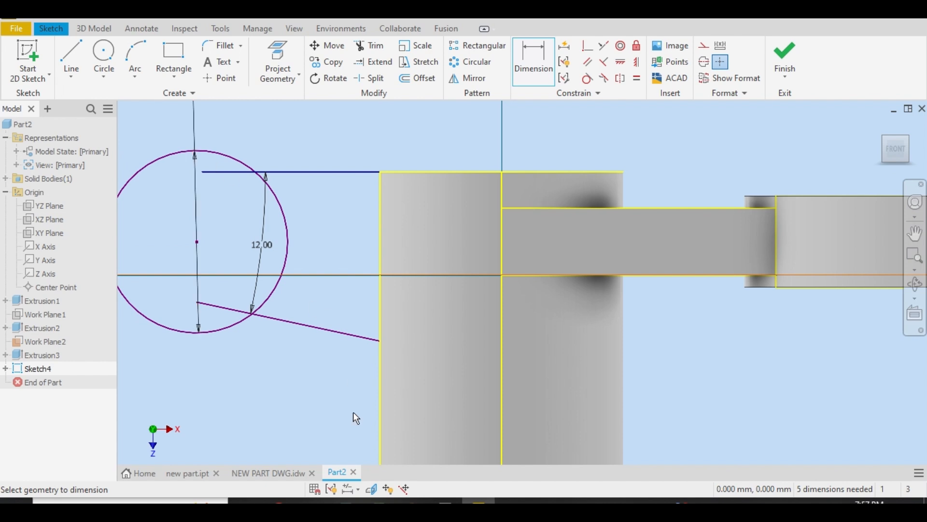
Recheck the lug in the drawing and move the sloping line down the tube's side, clear of the circle
click(266, 473)
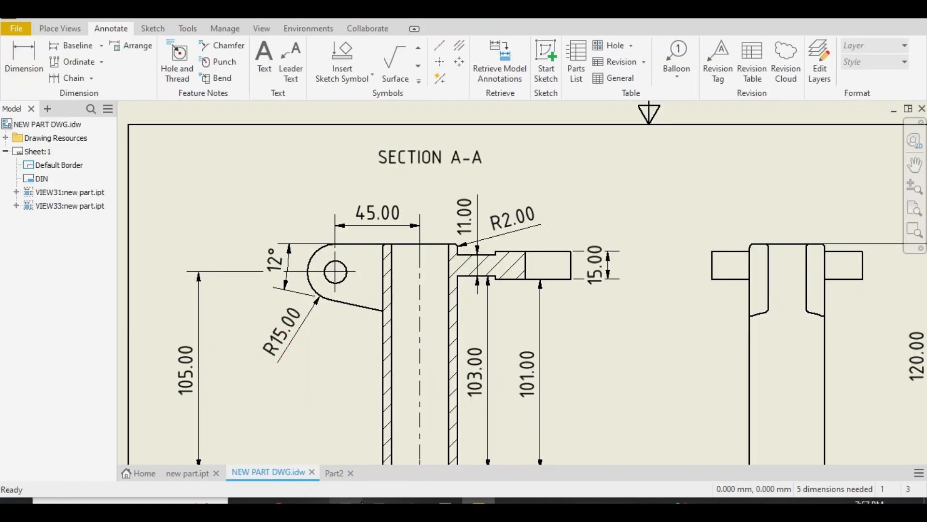
click(332, 472)
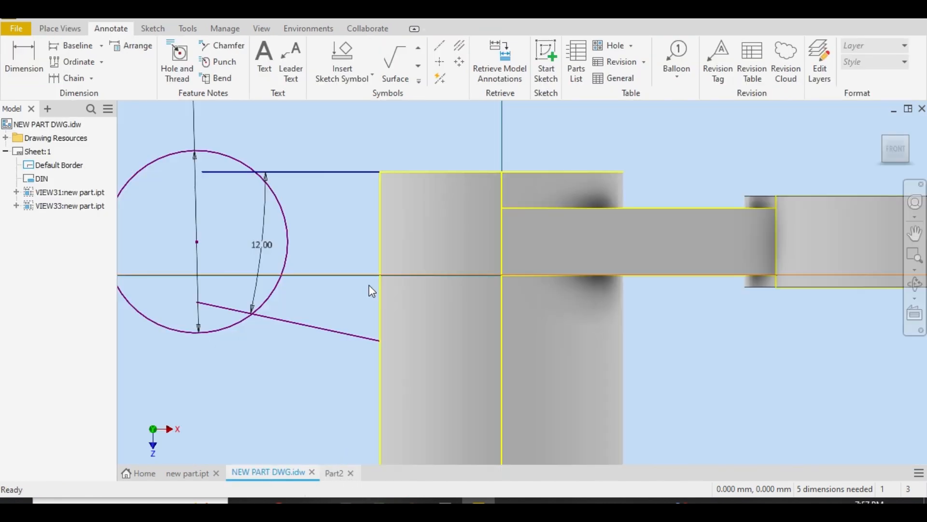
scroll(254, 280, down, 3)
right_click(265, 323)
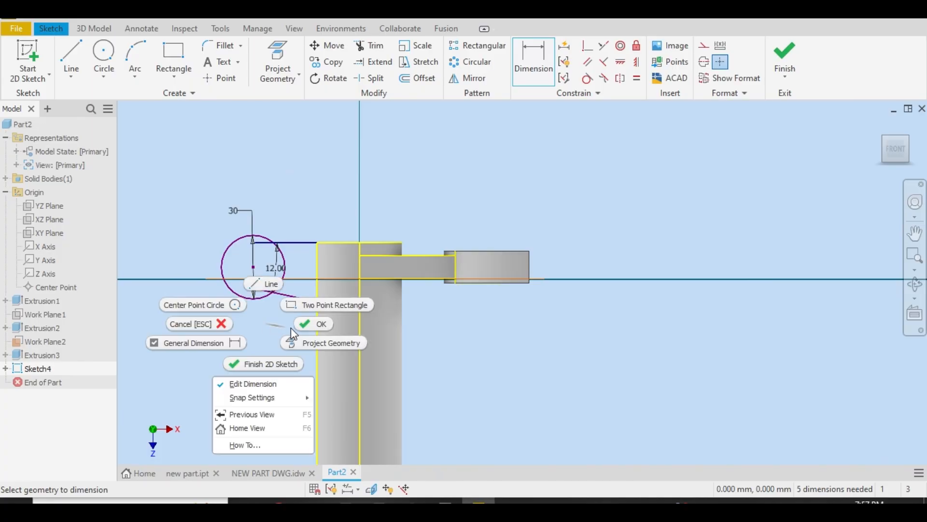
click(319, 323)
drag(302, 304, 303, 320)
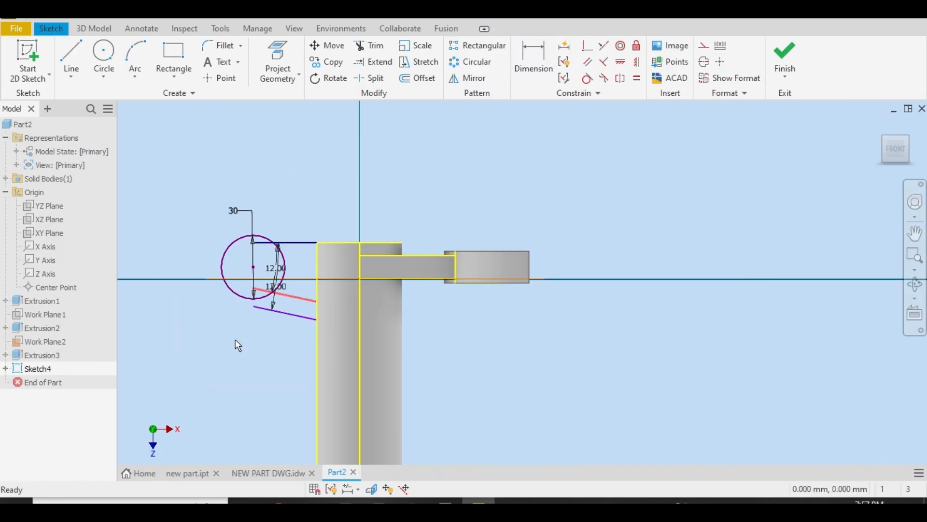
scroll(289, 296, up, 3)
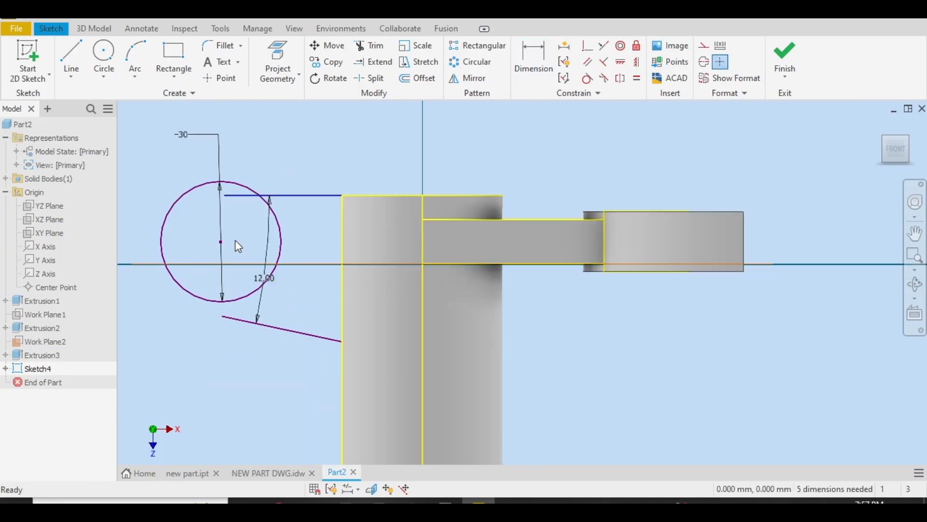
Move the 30 mm circle nearer the sloping line and make it tangent to both the horizontal and sloping lug lines
drag(215, 243, 223, 253)
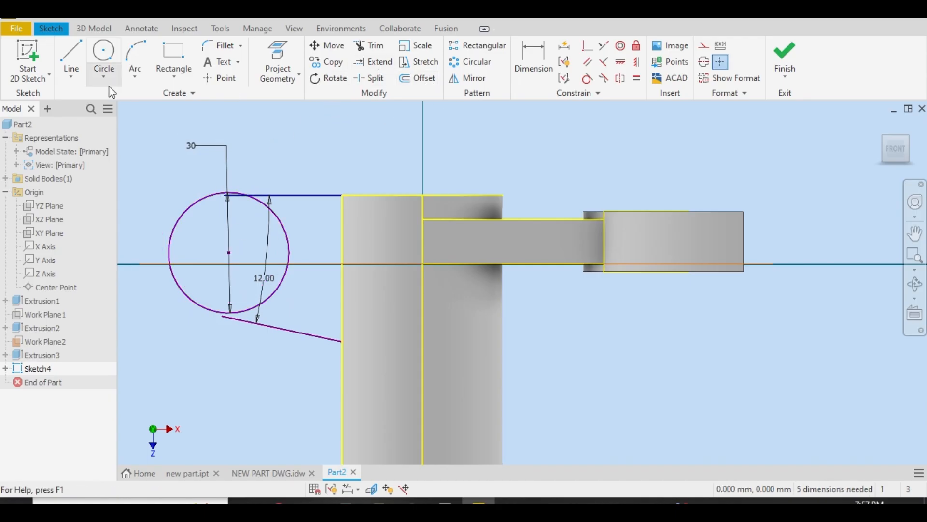
click(587, 78)
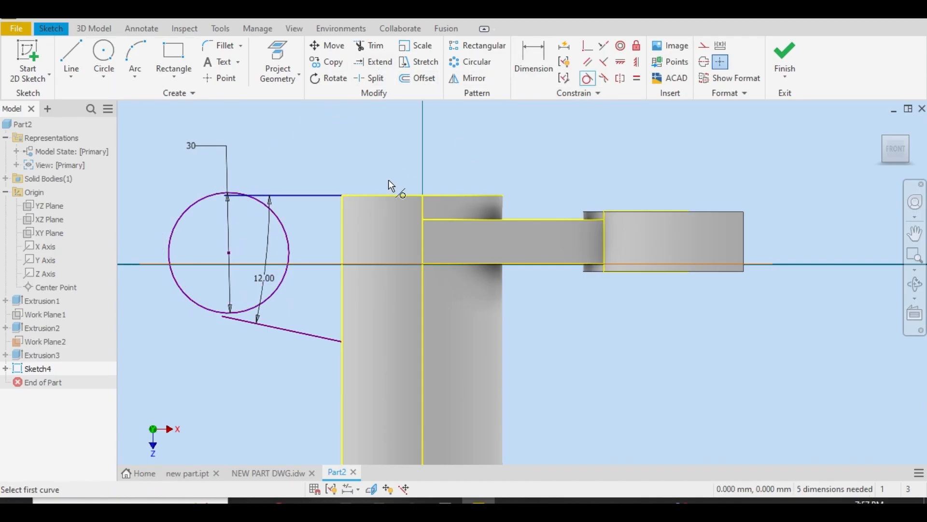
click(282, 225)
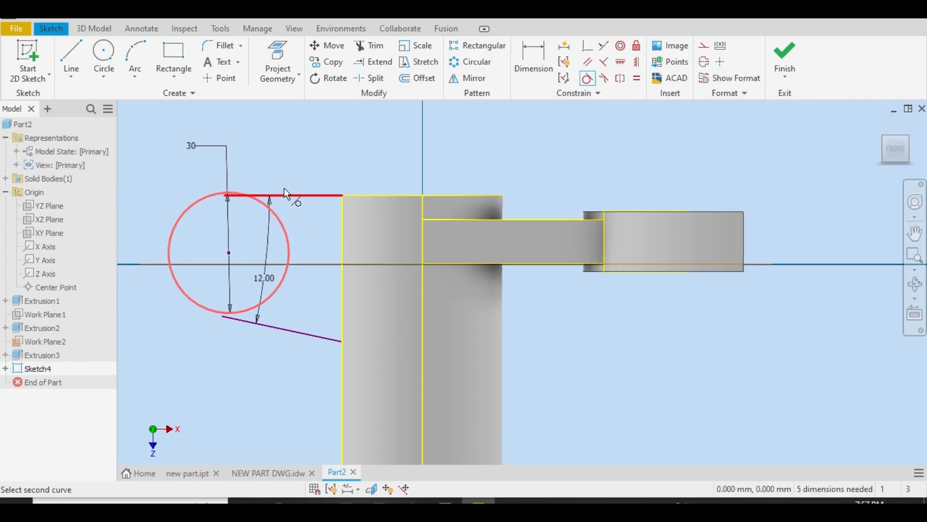
click(283, 194)
click(271, 305)
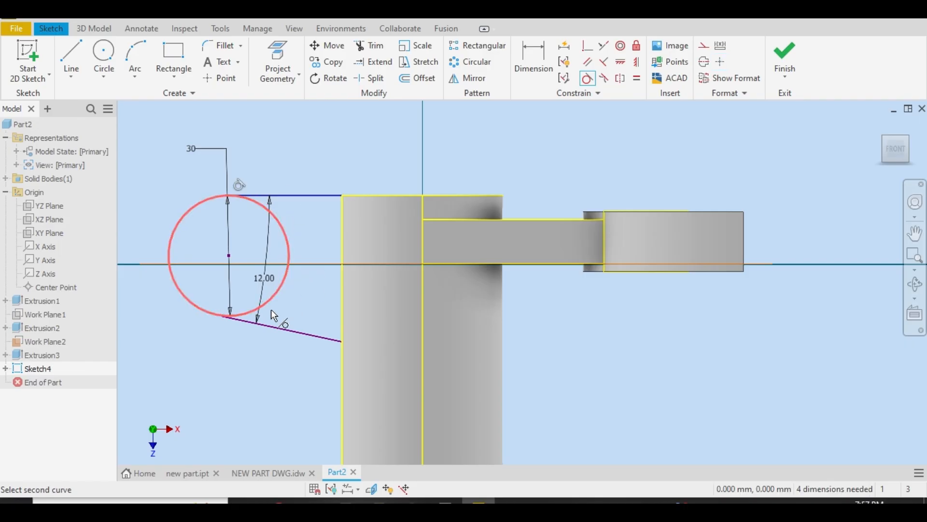
click(275, 326)
right_click(269, 355)
click(301, 357)
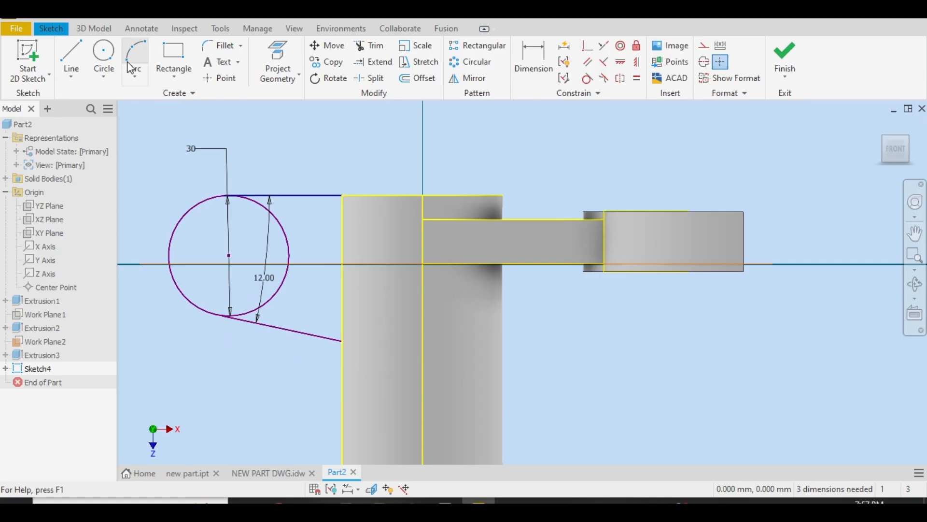
Draw a circle about 9.9 mm in diameter concentric with the 30 mm circle for the lug hole
click(104, 56)
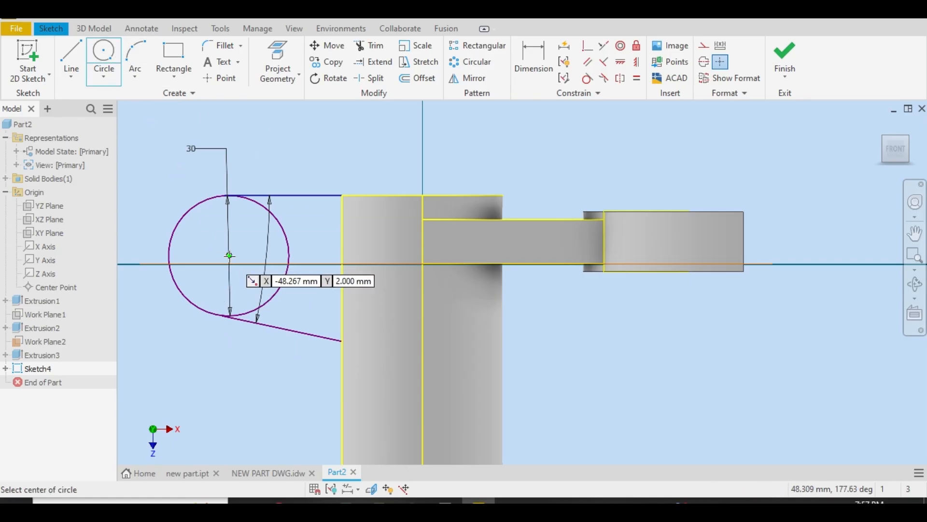
click(228, 255)
text(12)
key(Return)
key(Escape)
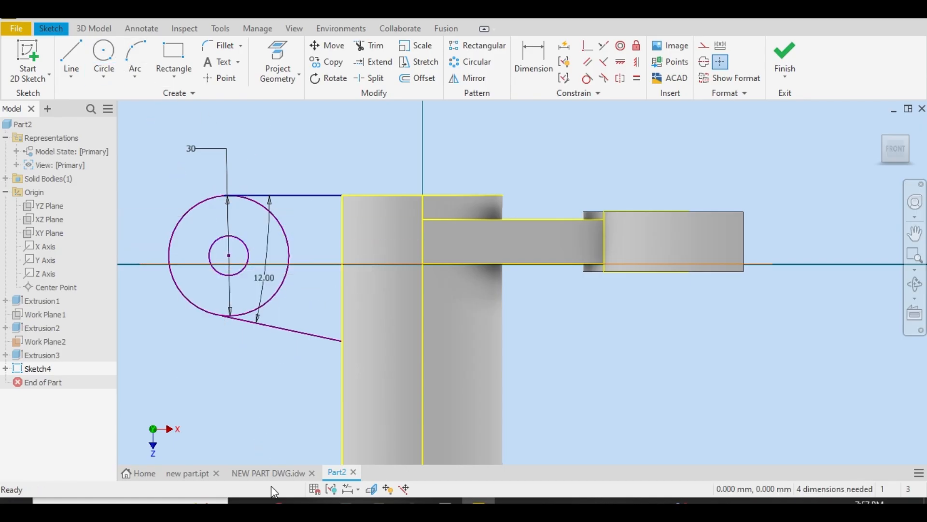
Switch to the drawing and examine the section and top views for the diameter of the lug holes
click(268, 473)
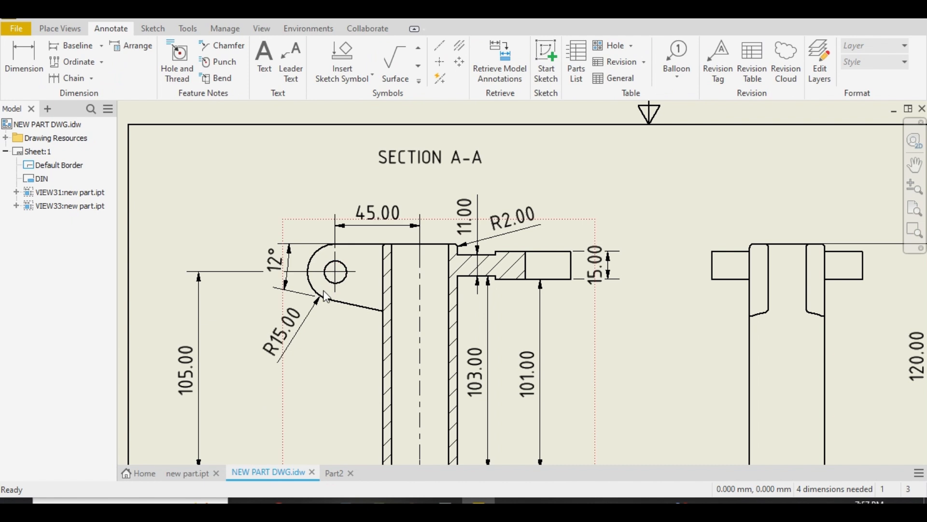
scroll(323, 291, down, 5)
scroll(324, 291, up, 3)
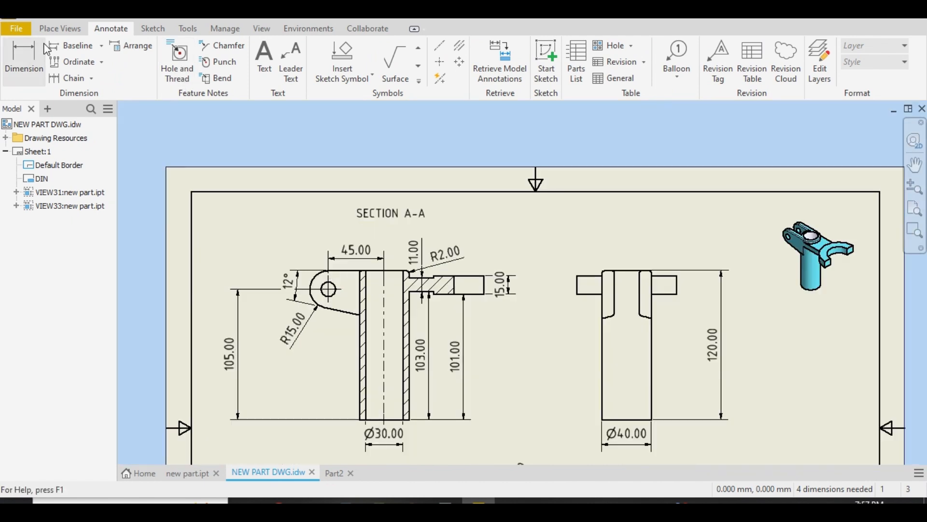
click(25, 58)
scroll(338, 331, down, 4)
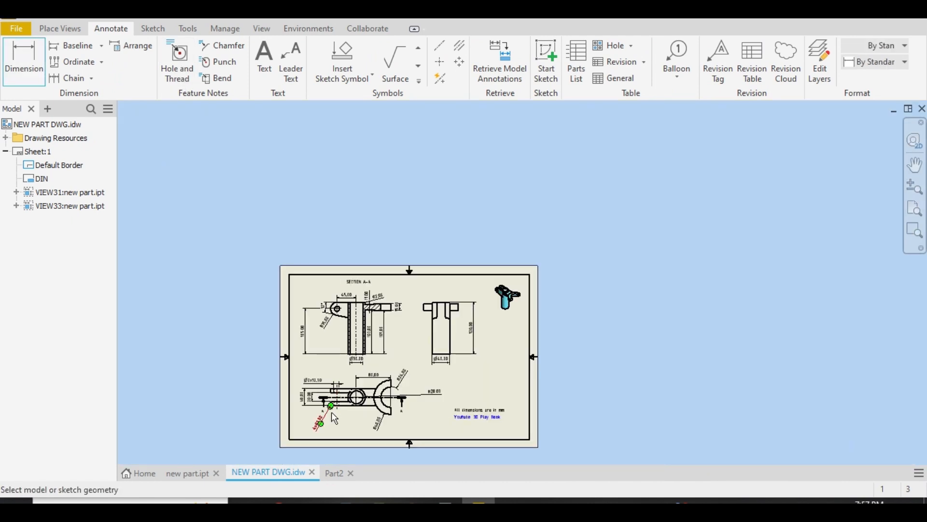
scroll(332, 412, up, 6)
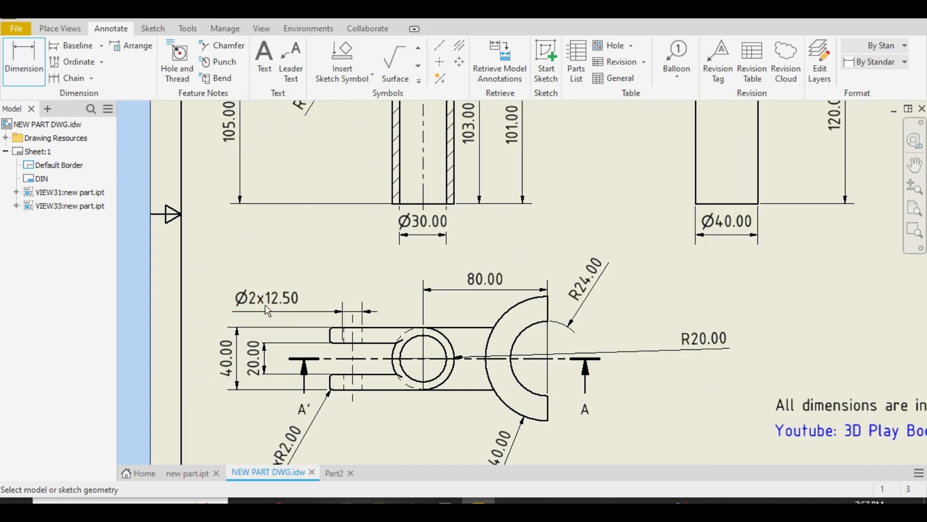
scroll(296, 318, down, 1)
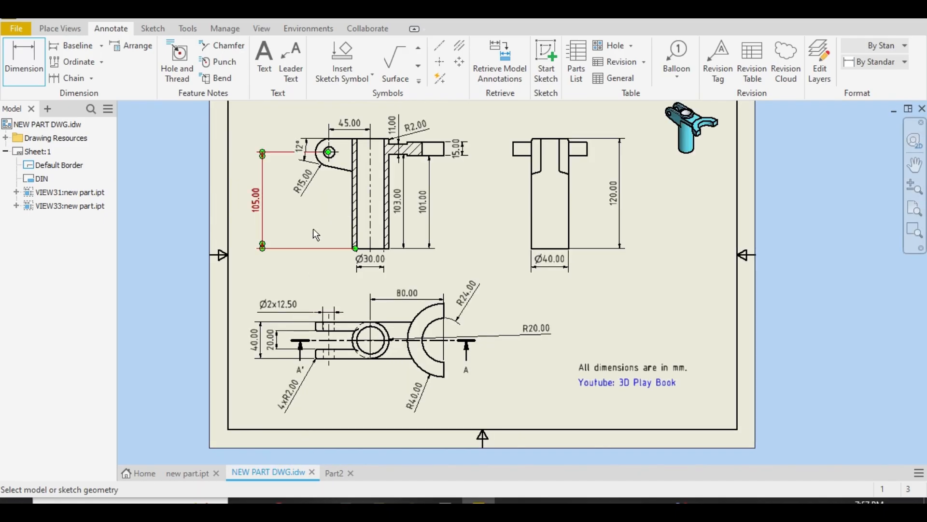
scroll(314, 236, down, 2)
scroll(357, 255, up, 3)
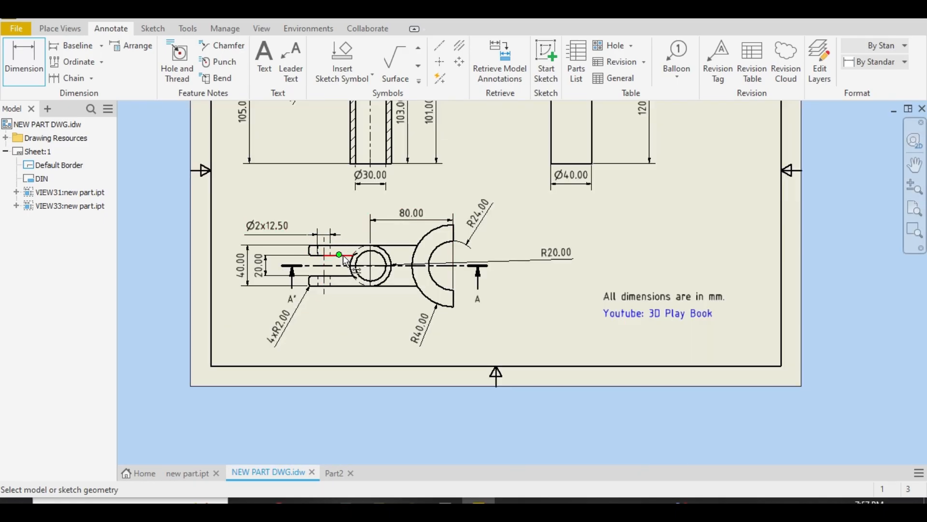
scroll(350, 272, down, 4)
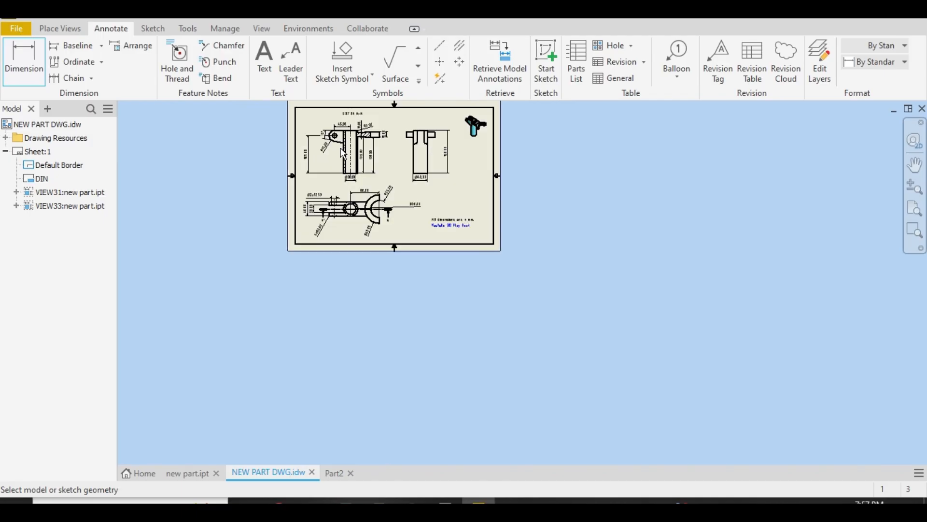
scroll(342, 140, up, 4)
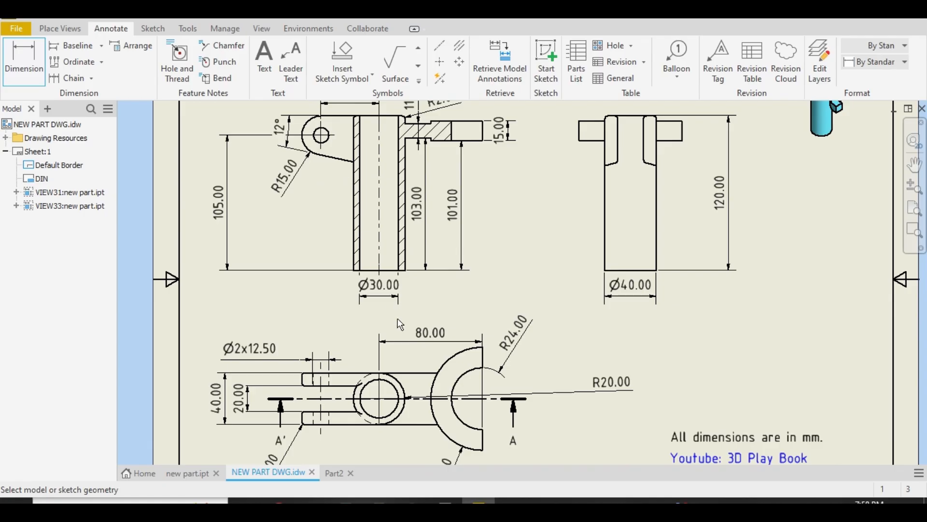
Return to the part sketch and set the inner circle's diameter to 12.50 mm
click(335, 473)
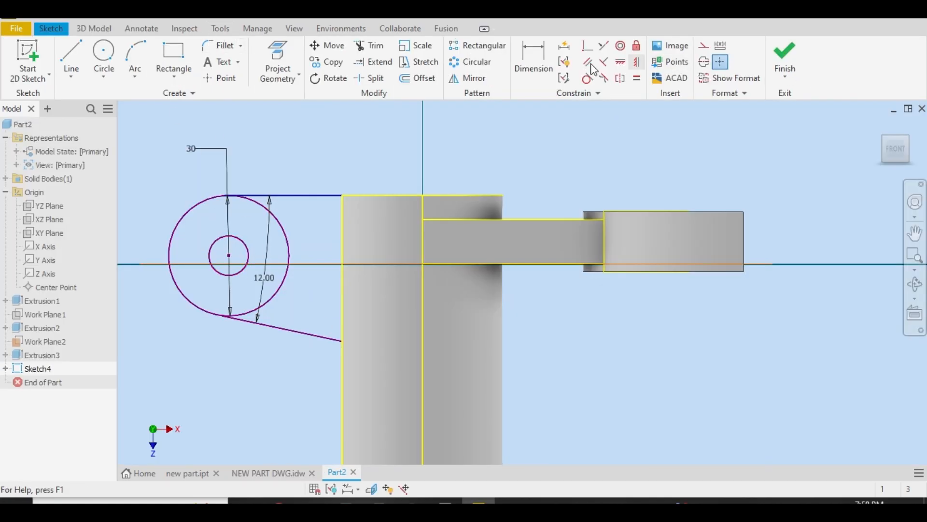
click(534, 58)
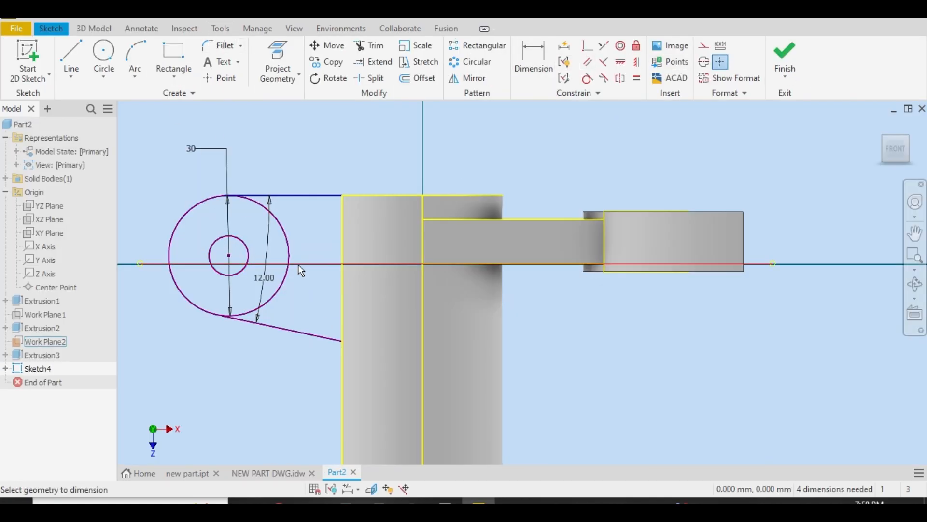
click(246, 247)
click(270, 153)
text(12)
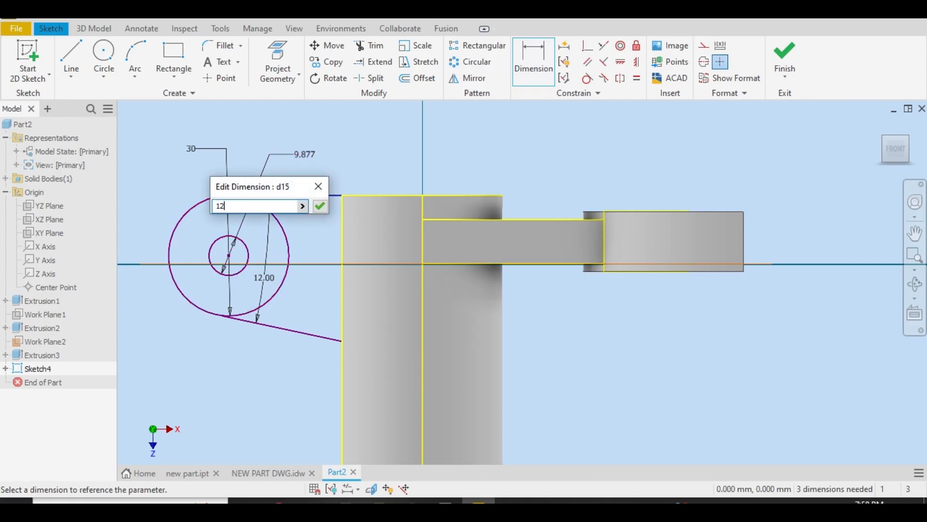
text(.50)
key(Return)
right_click(359, 169)
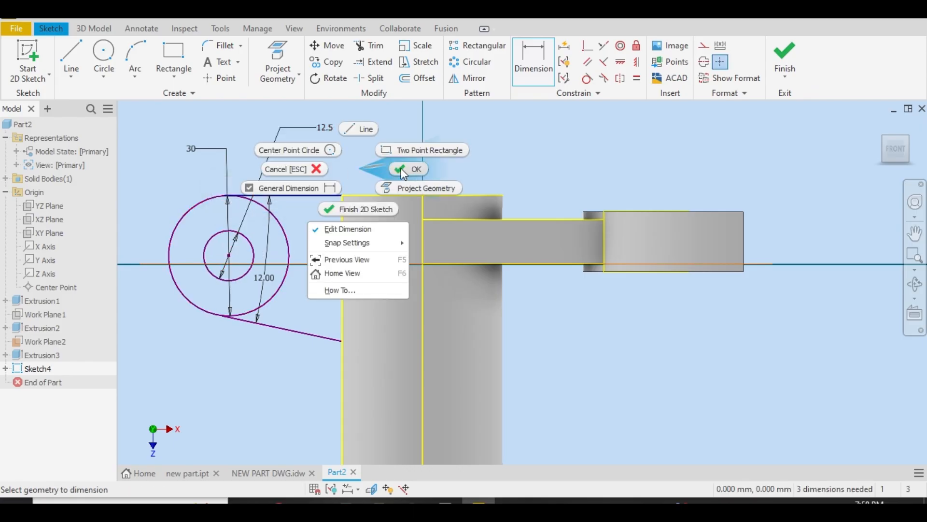
click(406, 167)
Check the lug hole's offset in the drawing and set the horizontal distance from the circles' centre to the tube's axis to 45 mm
click(533, 58)
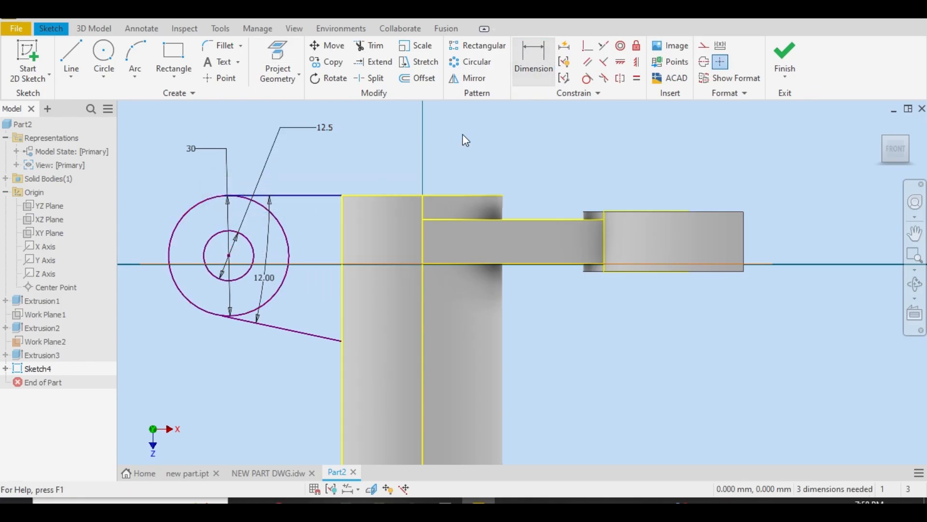
click(268, 473)
key(Escape)
scroll(369, 150, down, 5)
scroll(366, 143, up, 6)
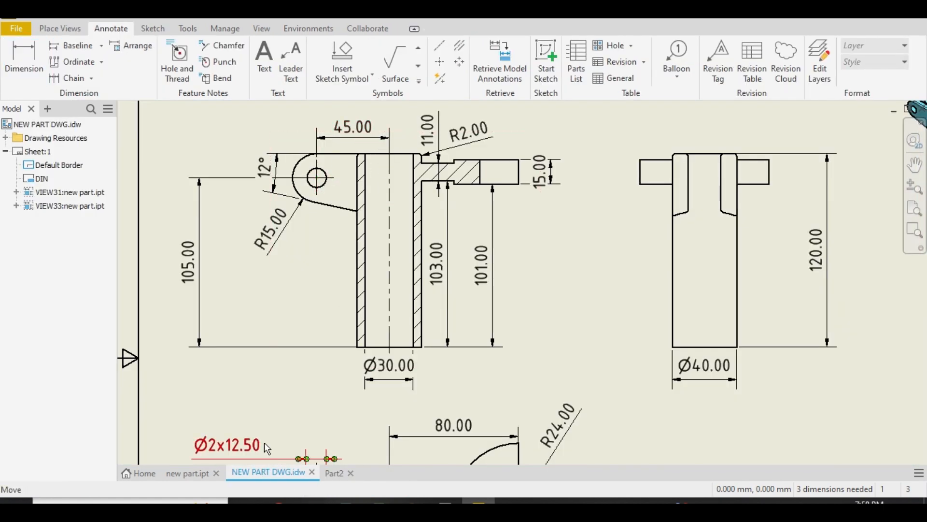
click(338, 473)
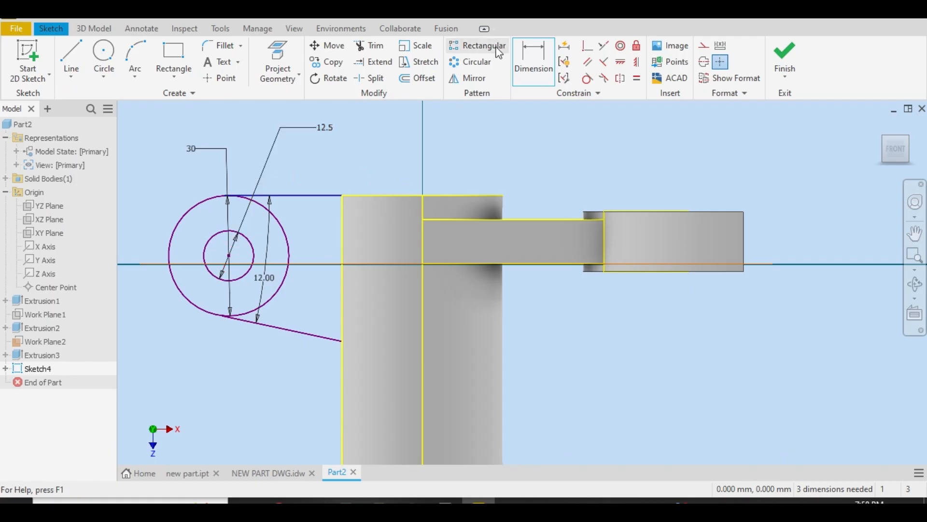
click(421, 195)
click(381, 149)
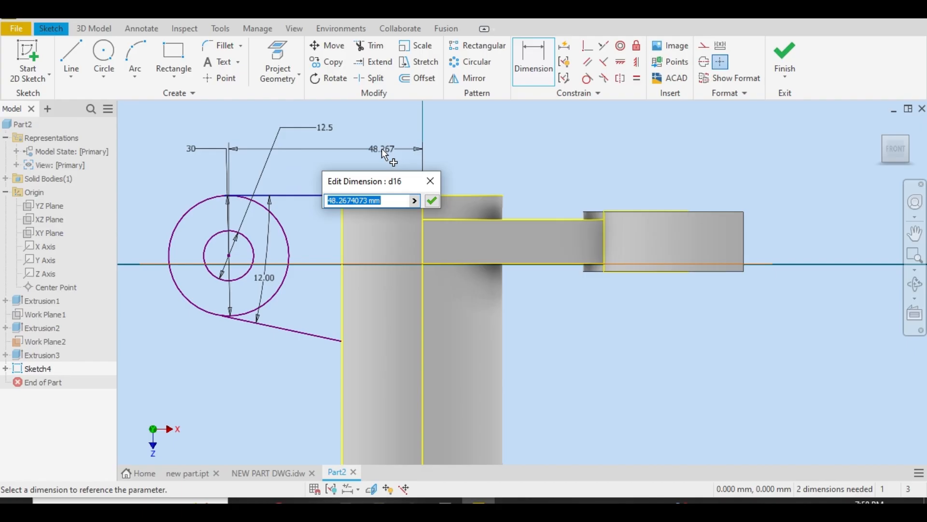
text(45)
key(Return)
right_click(311, 157)
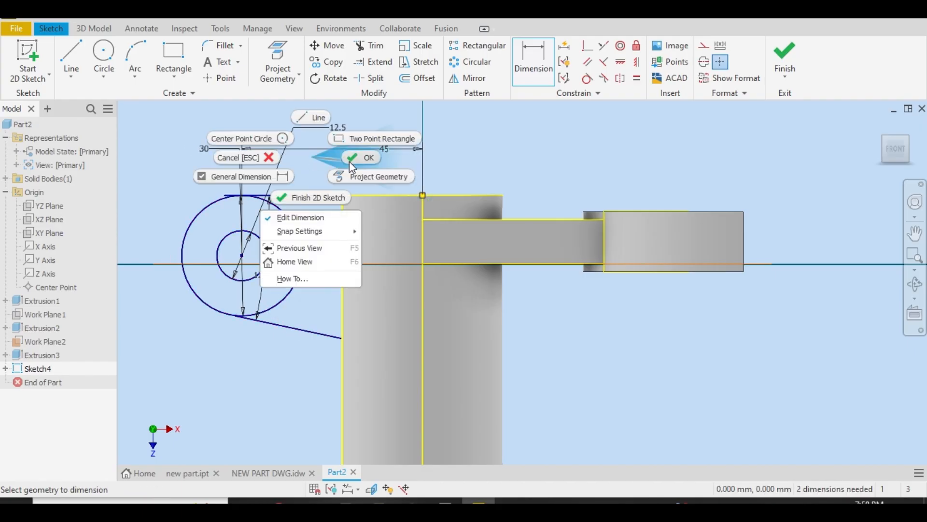
click(350, 160)
Trim the end of the horizontal lug line that sticks out past its tangent point on the outer circle
click(370, 45)
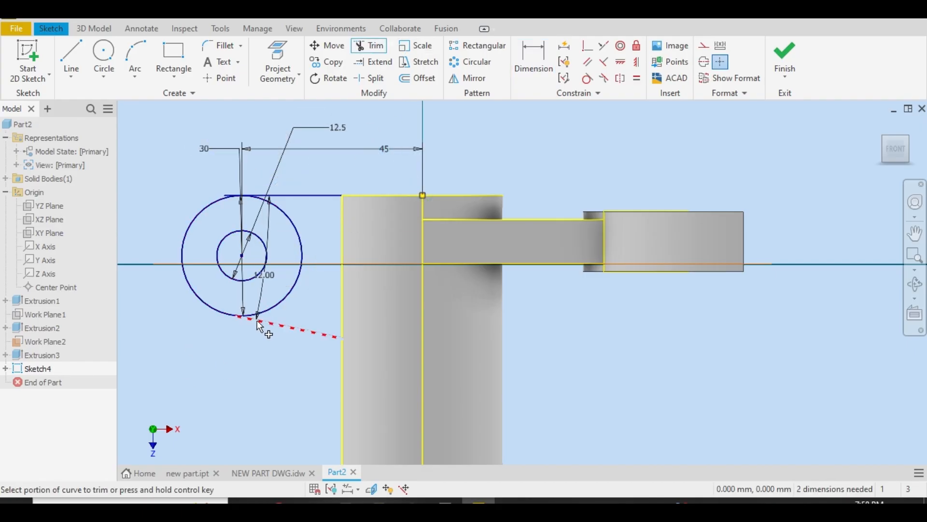
scroll(257, 320, up, 5)
scroll(230, 265, down, 3)
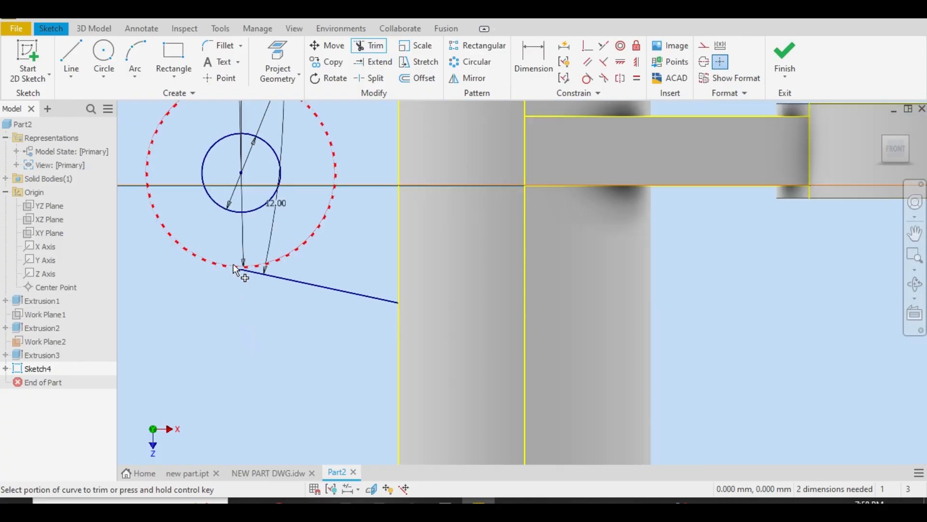
scroll(233, 265, down, 5)
scroll(231, 233, up, 6)
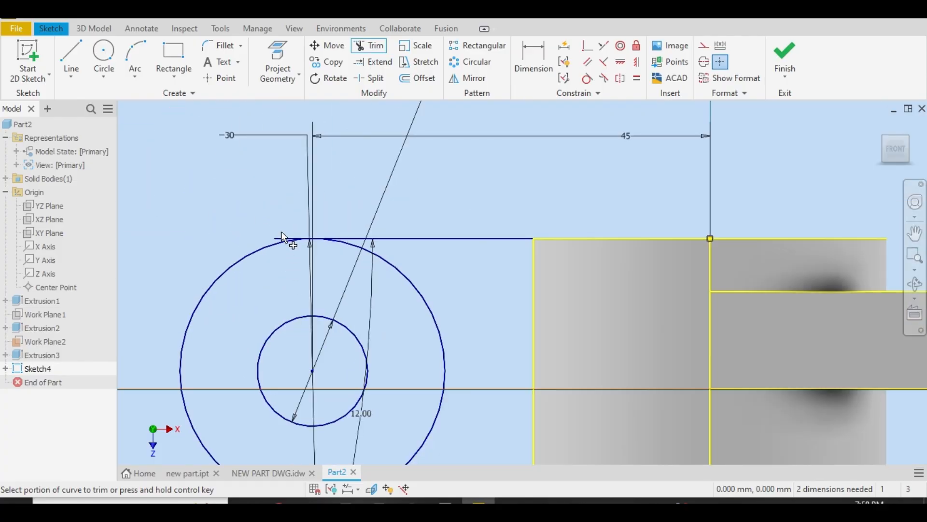
right_click(285, 237)
click(327, 213)
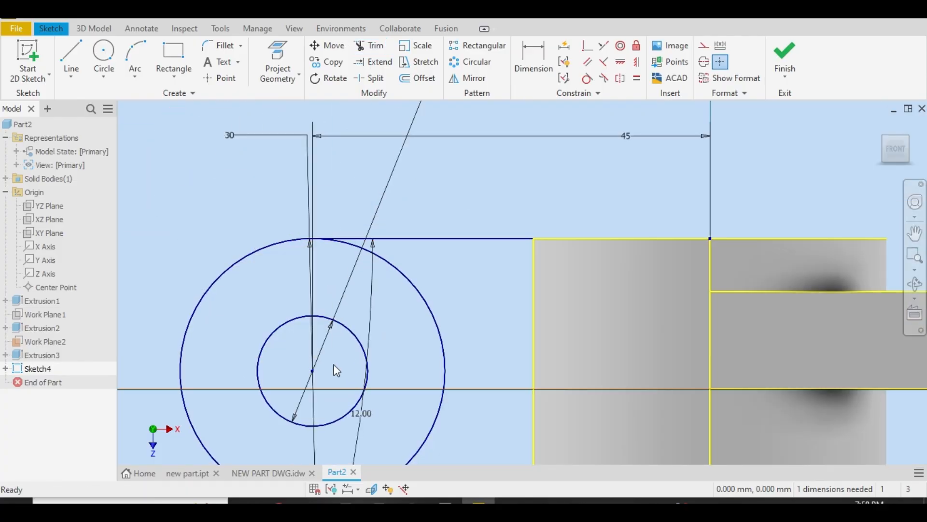
Extend the sloping lug line to its tangent point on the outer circle
scroll(335, 368, down, 3)
scroll(337, 442, up, 5)
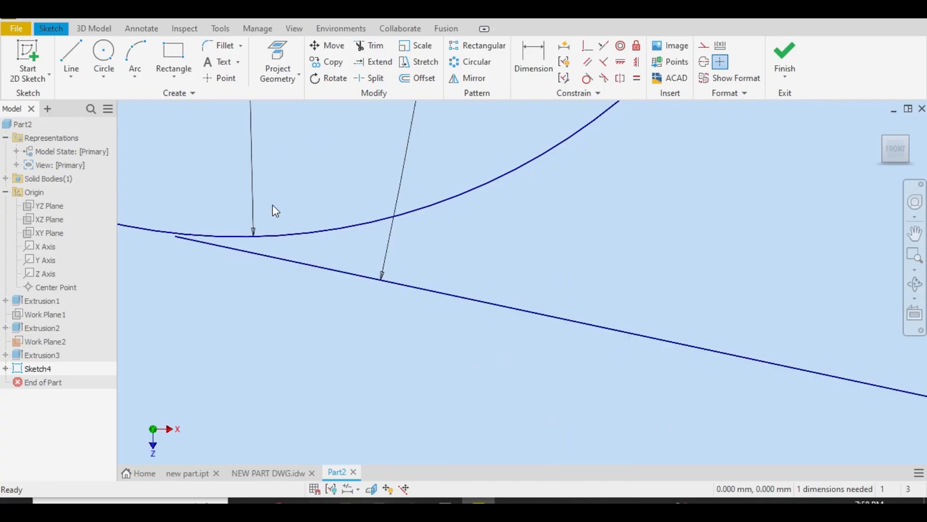
click(375, 60)
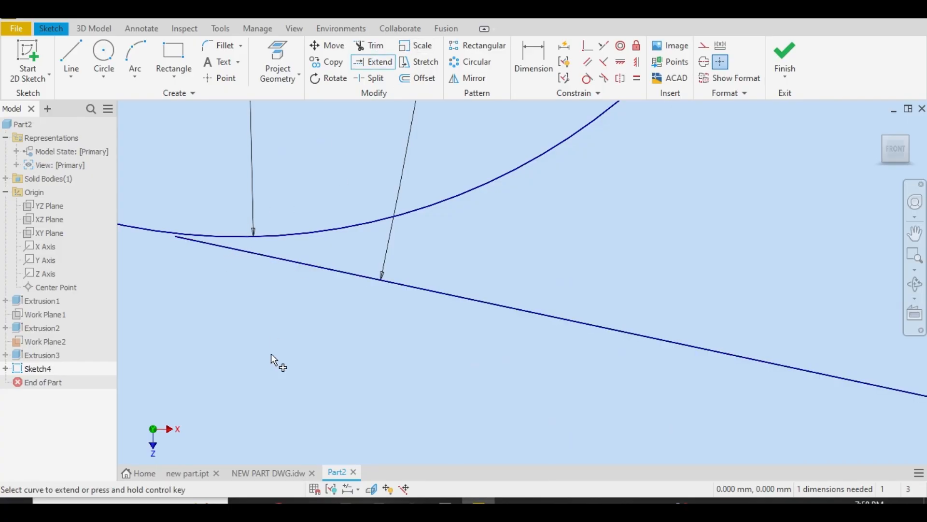
click(278, 254)
scroll(221, 307, down, 3)
right_click(195, 296)
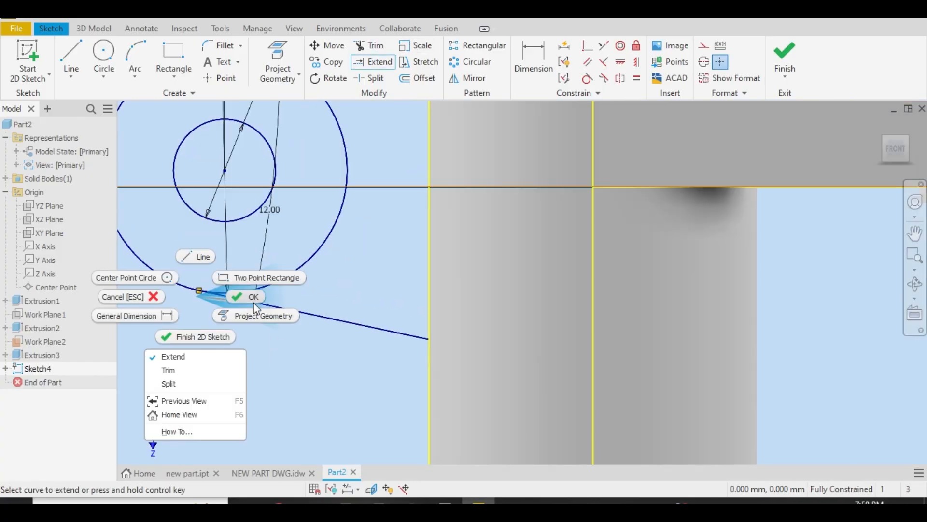
click(252, 300)
scroll(202, 294, up, 4)
scroll(205, 304, down, 8)
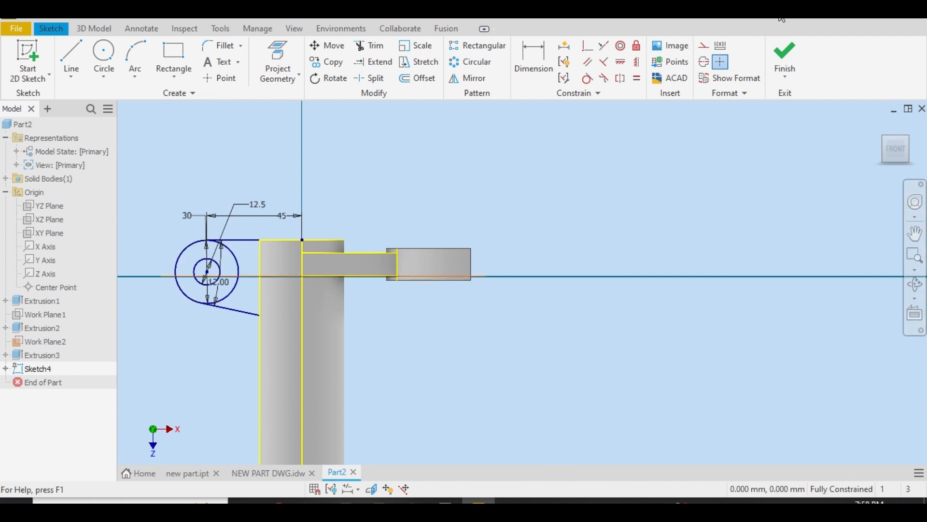
click(785, 54)
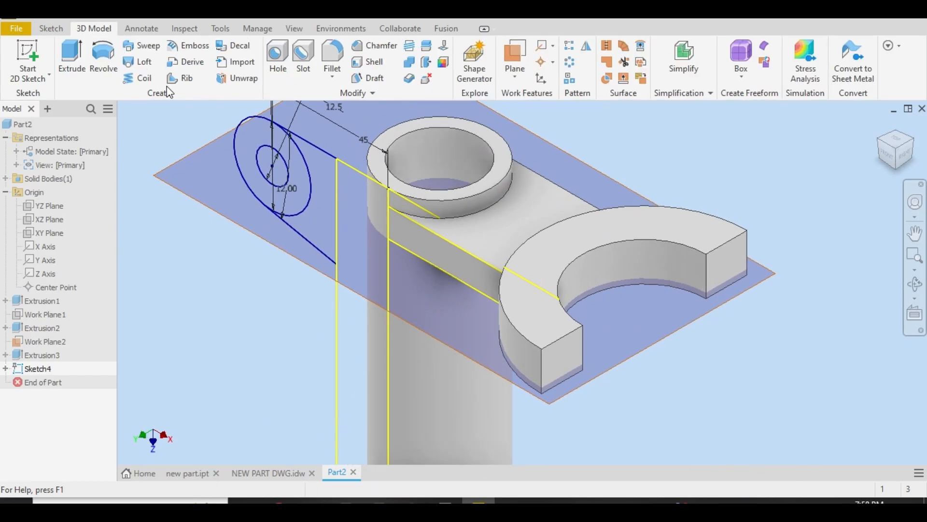
click(71, 57)
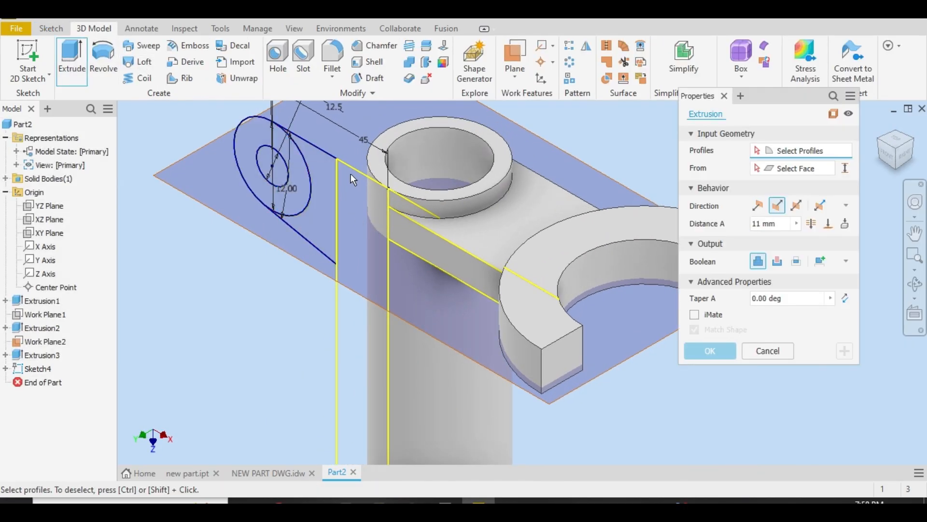
click(321, 168)
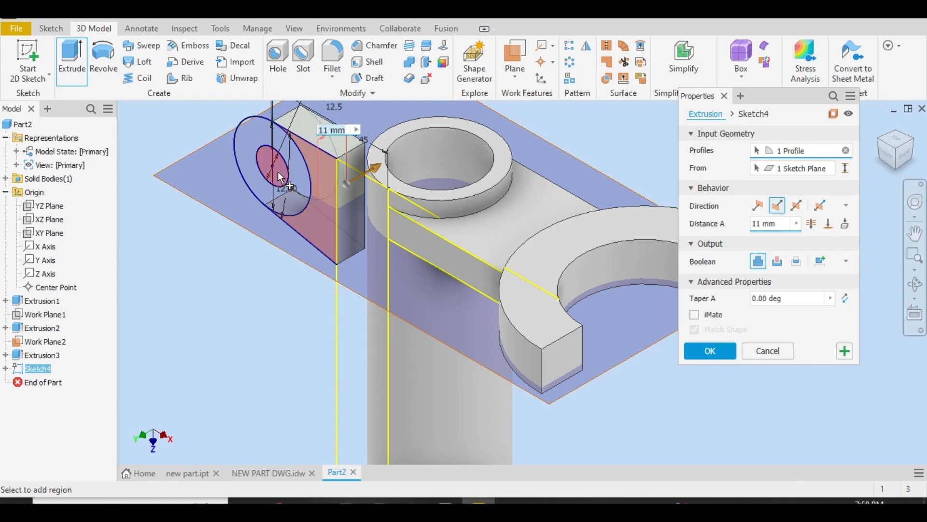
click(297, 178)
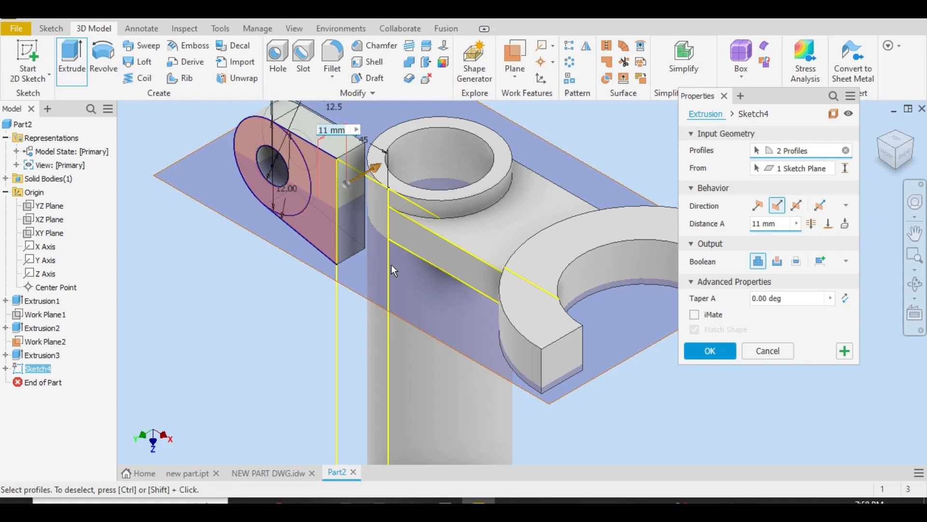
right_click(412, 190)
click(338, 191)
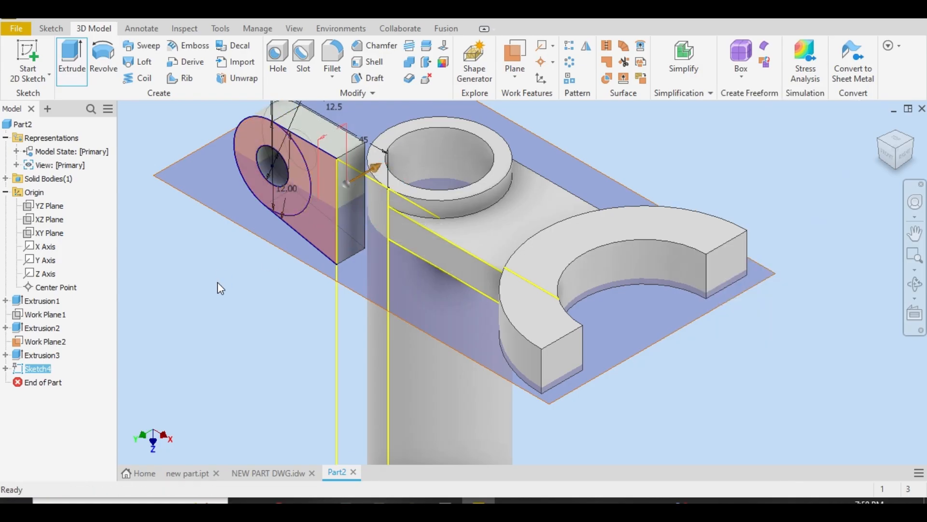
double_click(34, 370)
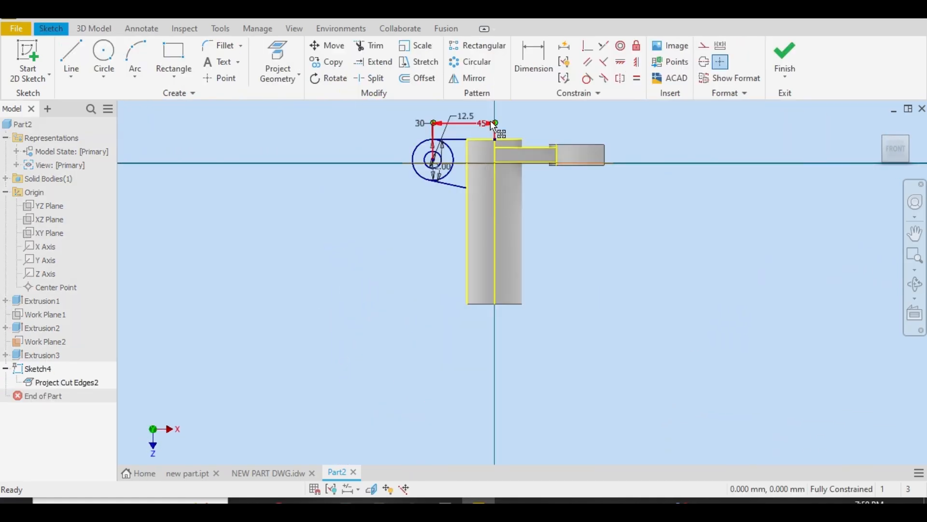
Check the lug-to-tube junction in the drawing's plan view and draw a vertical line down the tube's axis to the sloping lug line's end level
scroll(492, 123, up, 4)
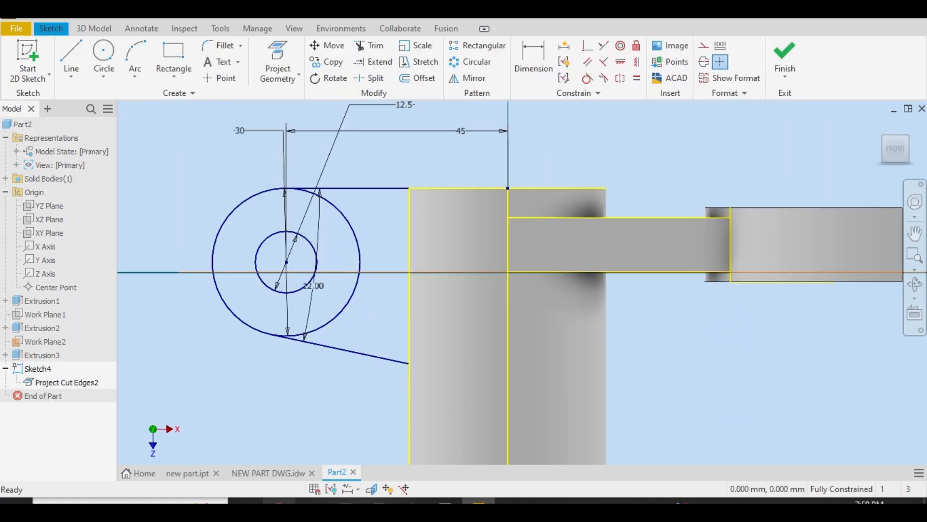
click(263, 475)
scroll(305, 438, down, 5)
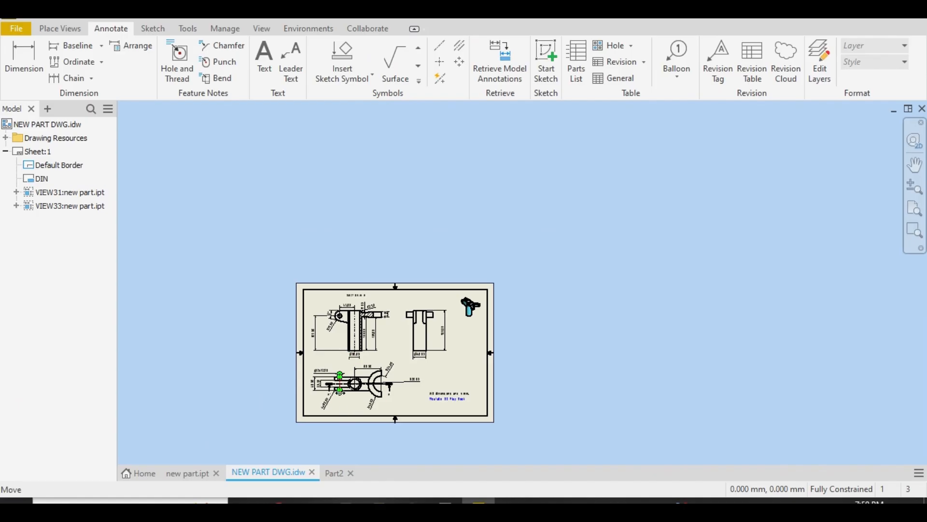
scroll(345, 384, up, 5)
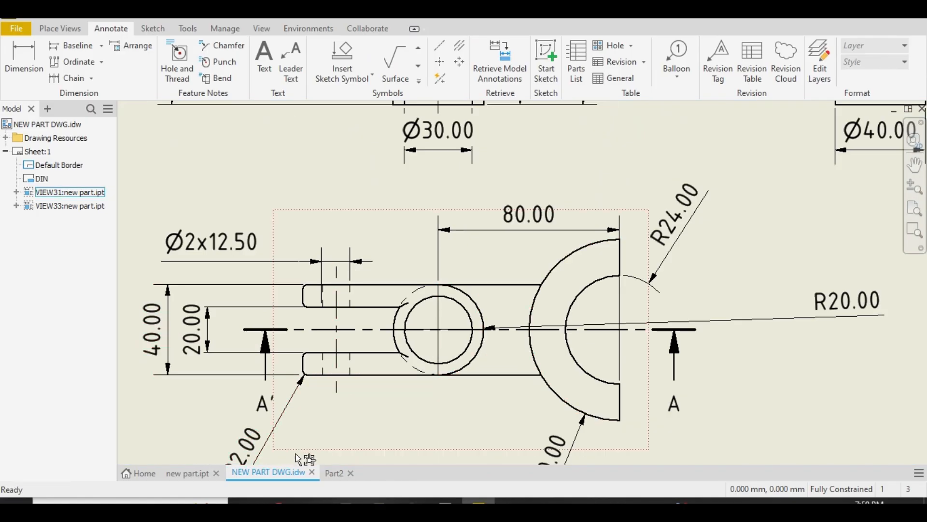
click(334, 473)
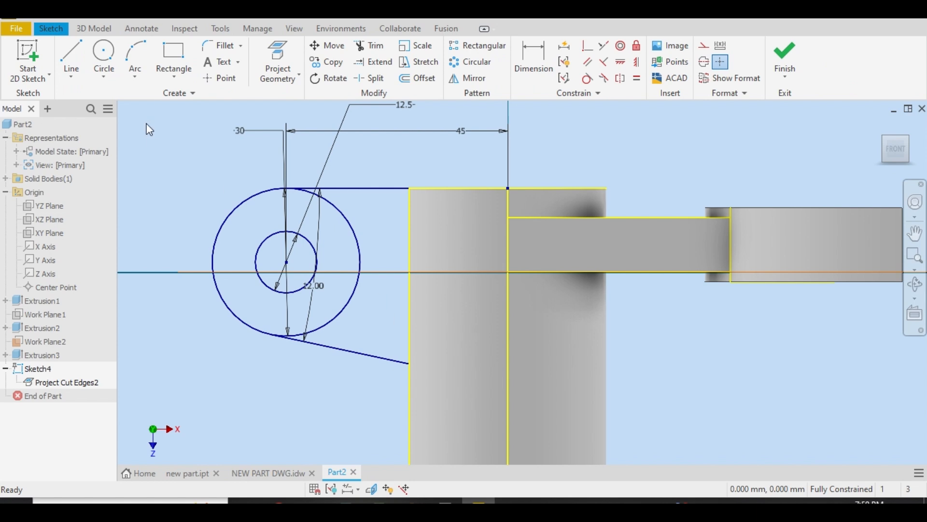
click(71, 60)
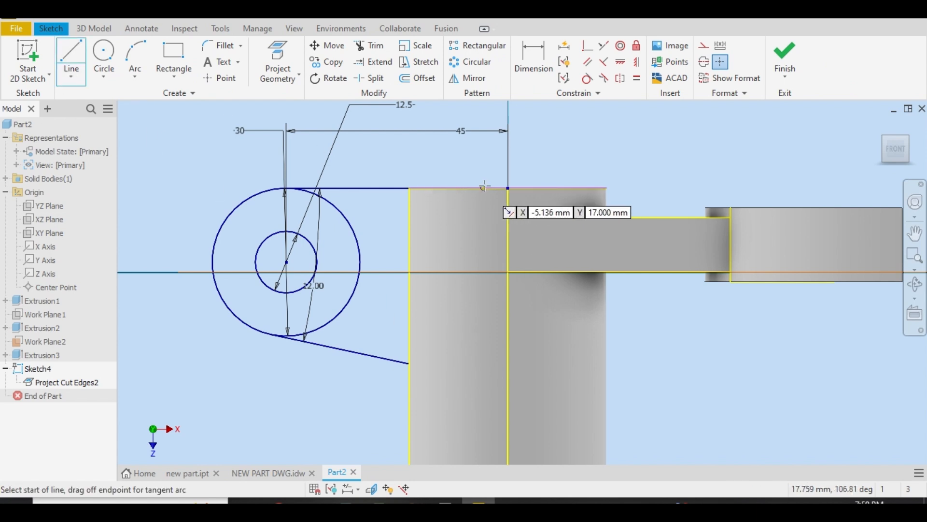
click(508, 188)
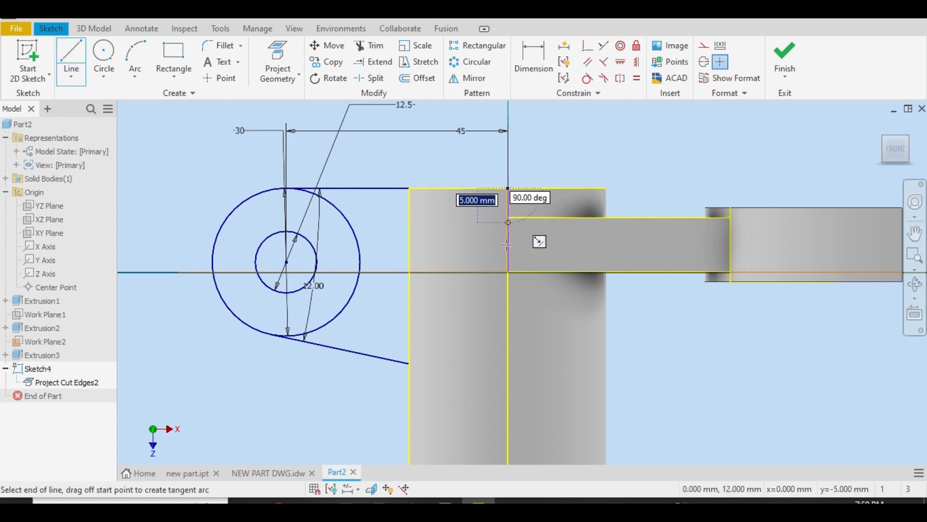
double_click(508, 364)
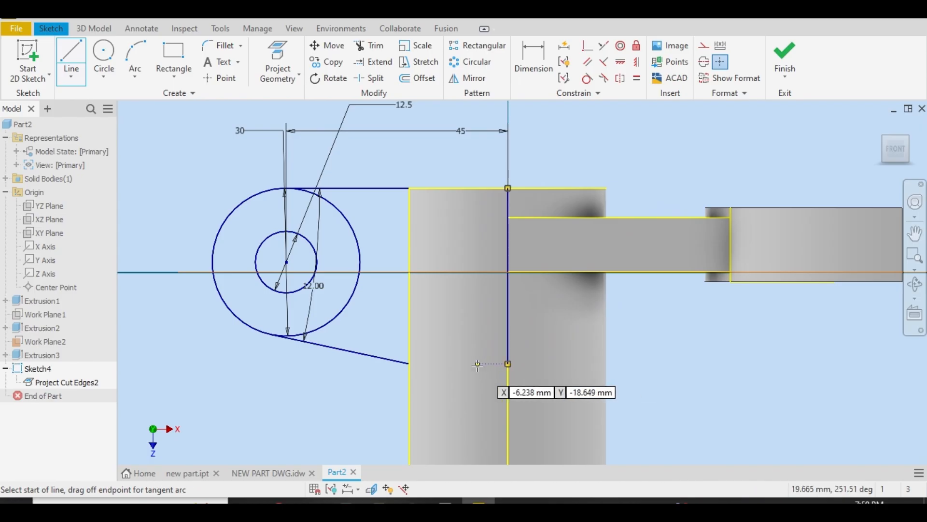
right_click(477, 365)
click(521, 364)
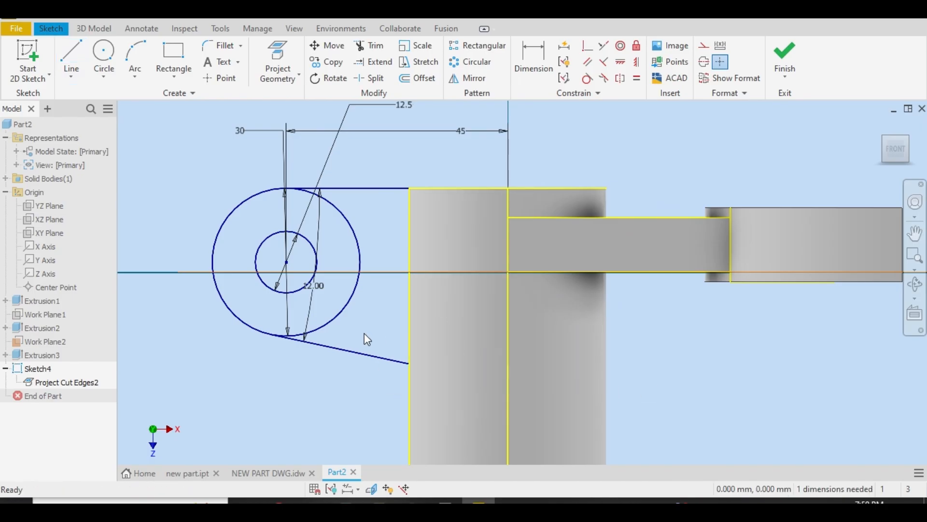
Draw a 20 mm horizontal line from the sloping lug line's end to the bottom of the vertical axis line
click(77, 51)
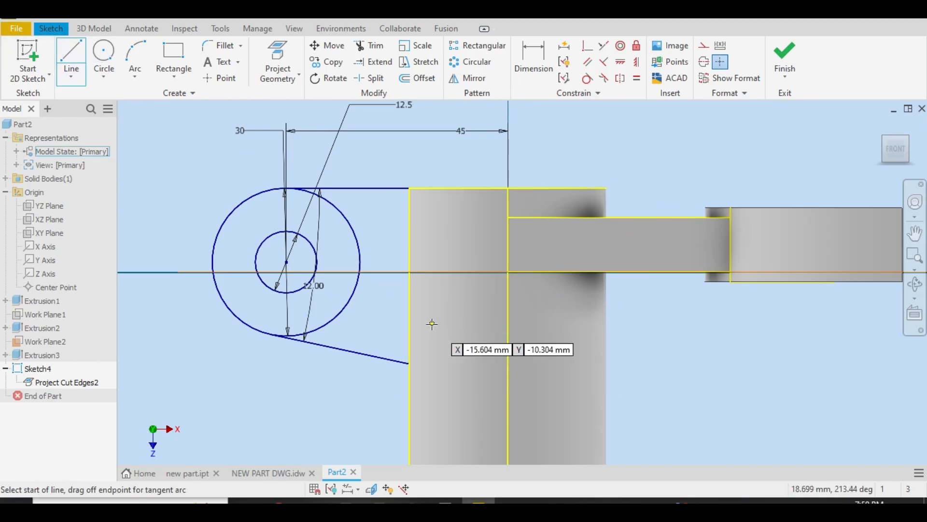
click(410, 363)
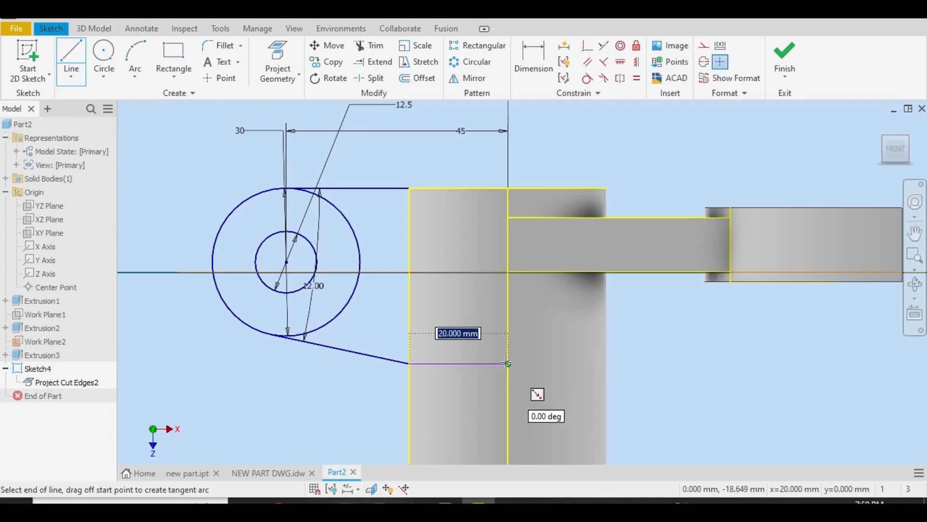
click(507, 363)
right_click(509, 323)
click(557, 322)
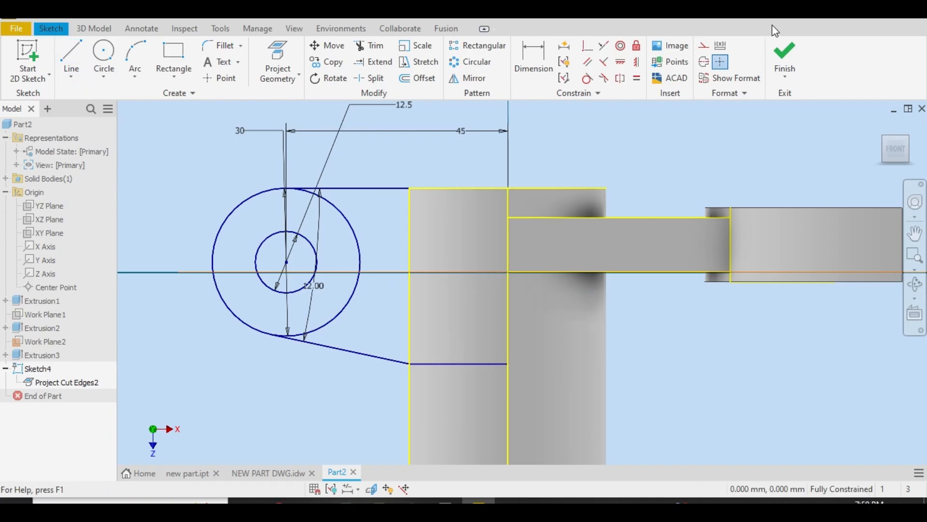
Finish the sketch and extrude the three lug regions around the hole as a join, checking the lug thickness against the drawing's plan view
click(784, 61)
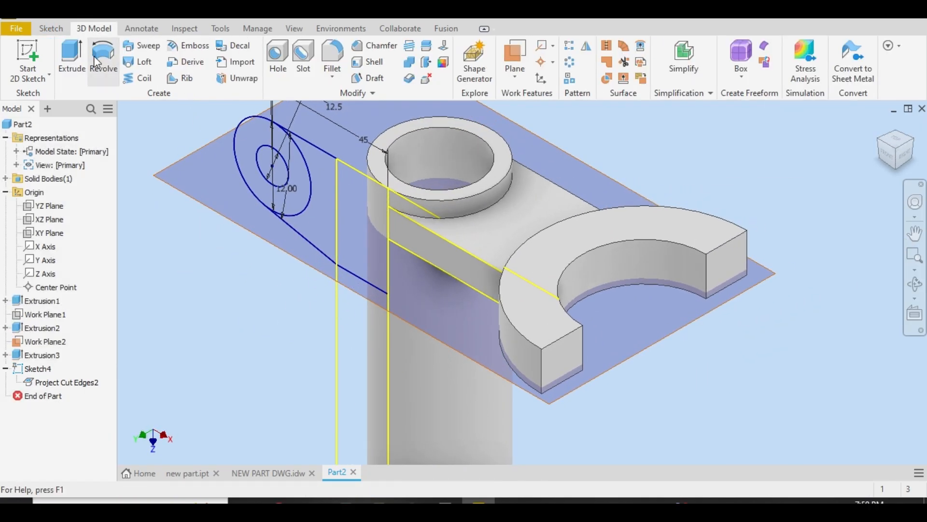
click(72, 60)
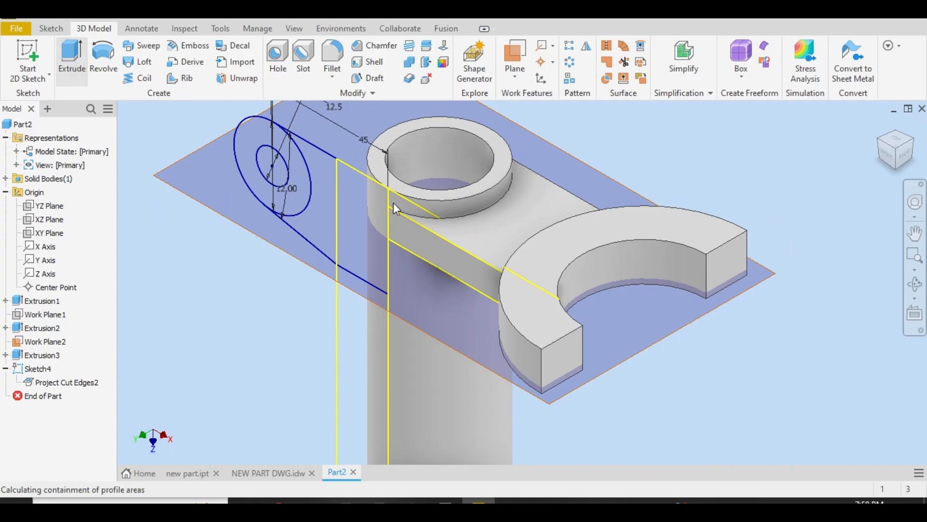
click(371, 225)
click(297, 174)
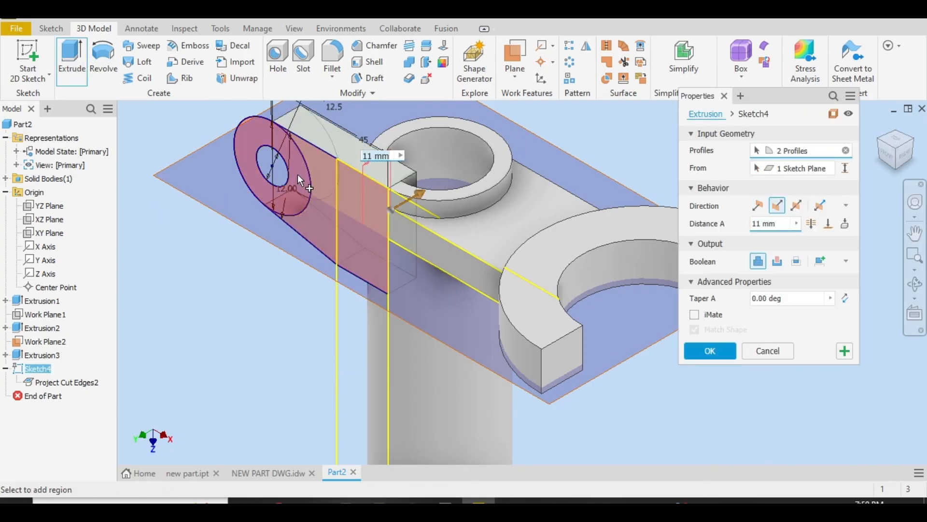
click(256, 140)
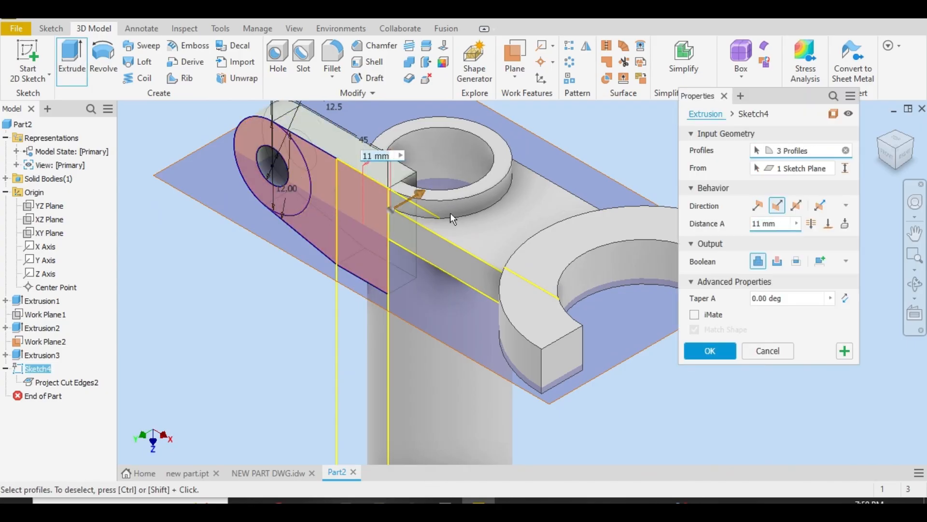
click(264, 472)
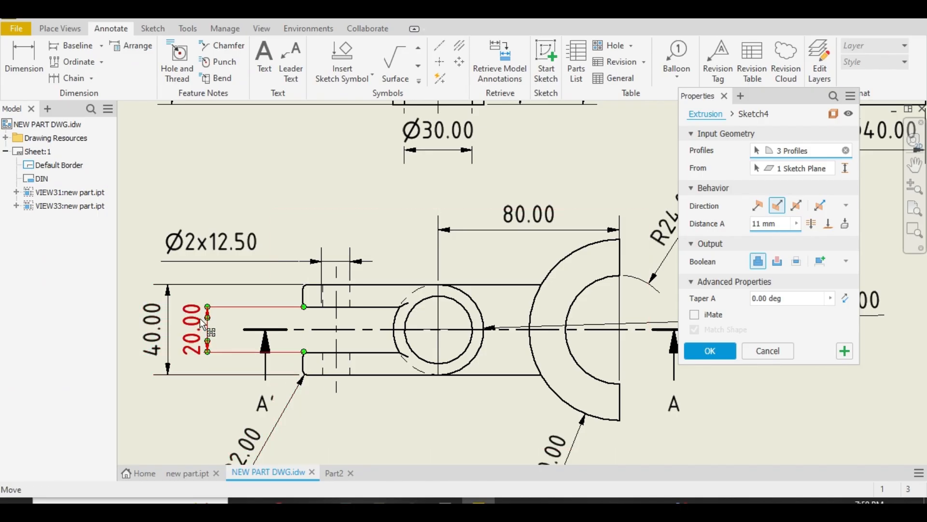
click(333, 473)
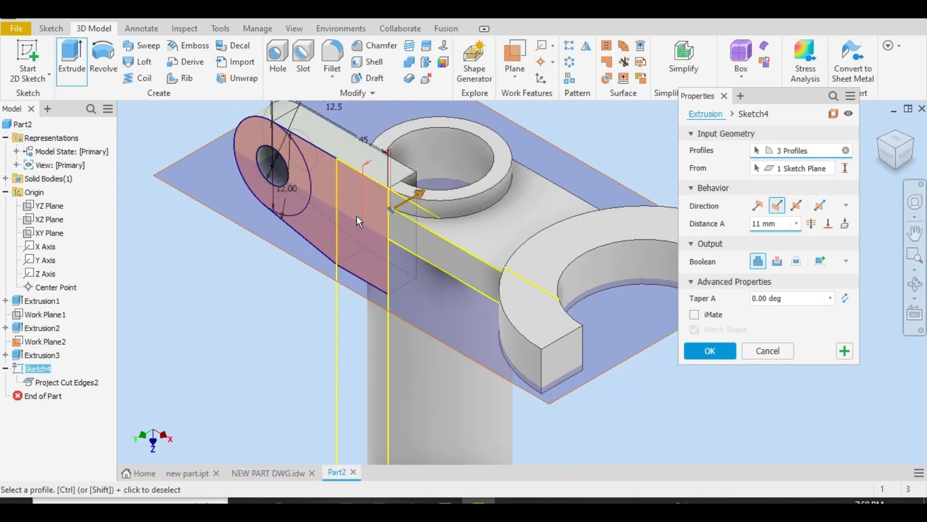
click(786, 224)
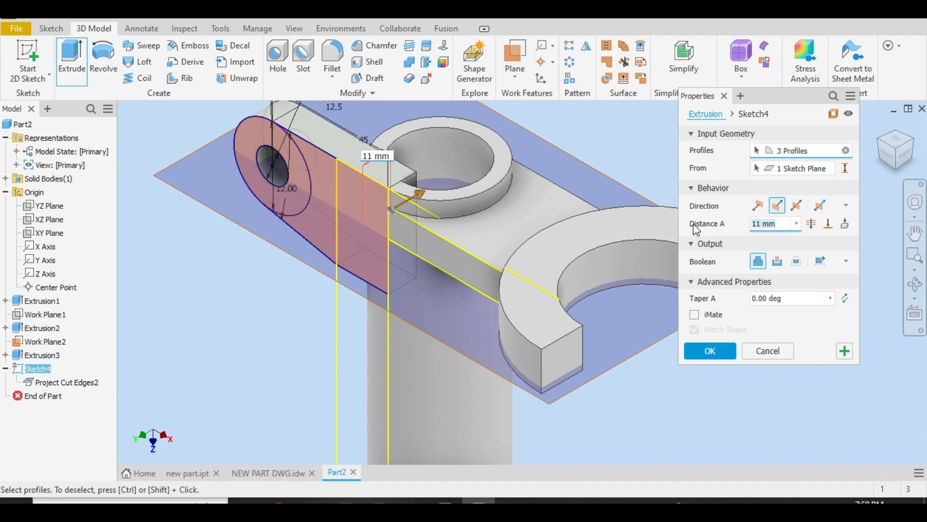
click(720, 353)
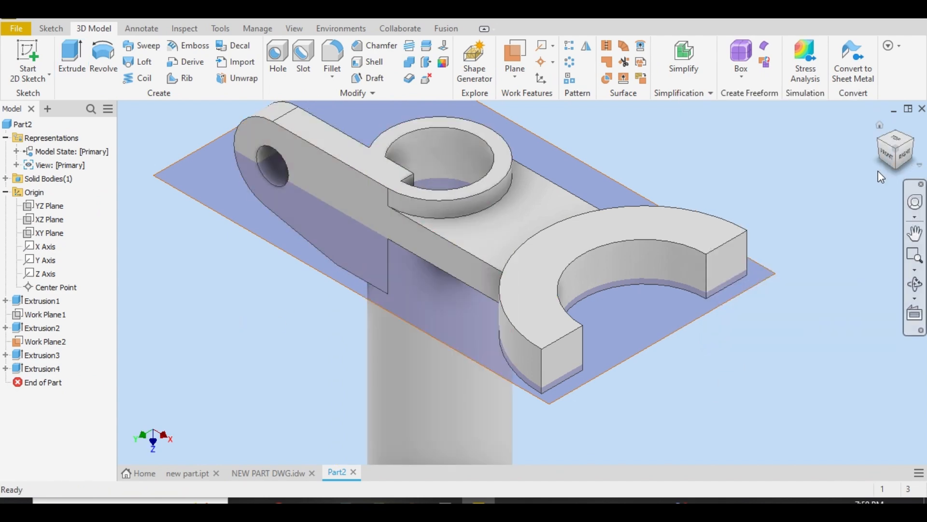
Reopen the lug extrusion's sketch and delete the horizontal line between the sloping line's end and the tube's axis
click(892, 165)
scroll(484, 239, up, 5)
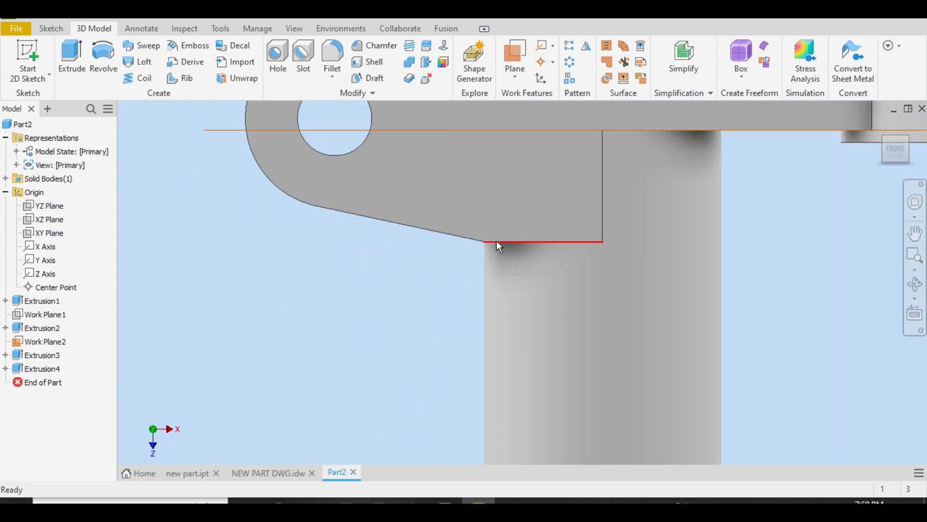
click(5, 368)
click(54, 383)
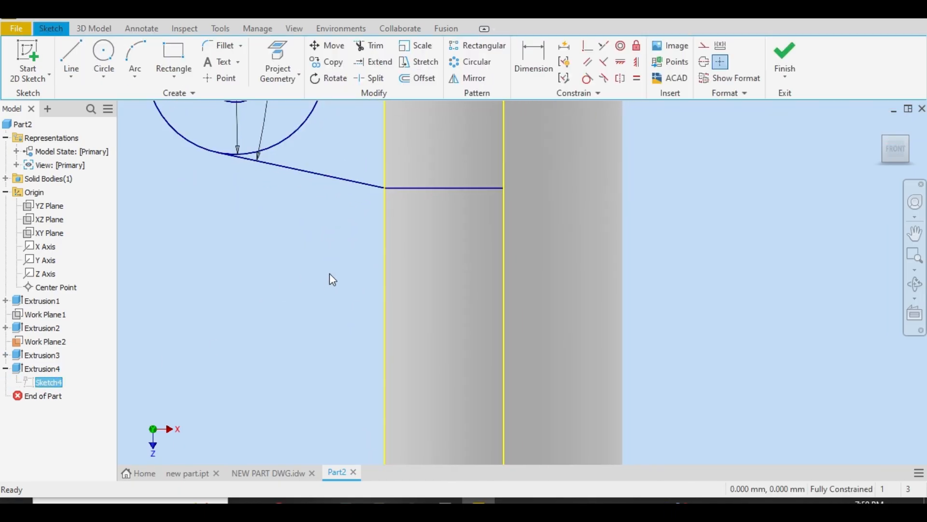
scroll(329, 272, down, 5)
scroll(412, 353, up, 4)
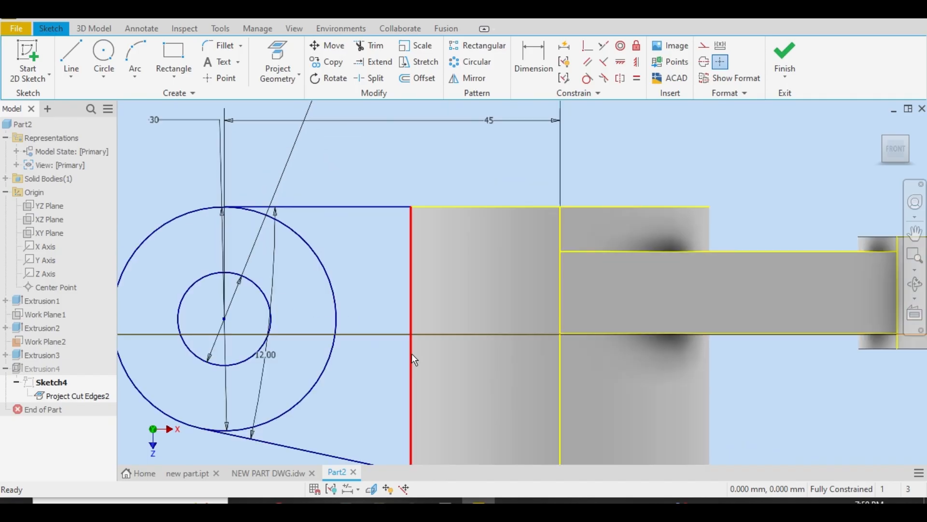
scroll(430, 394, down, 3)
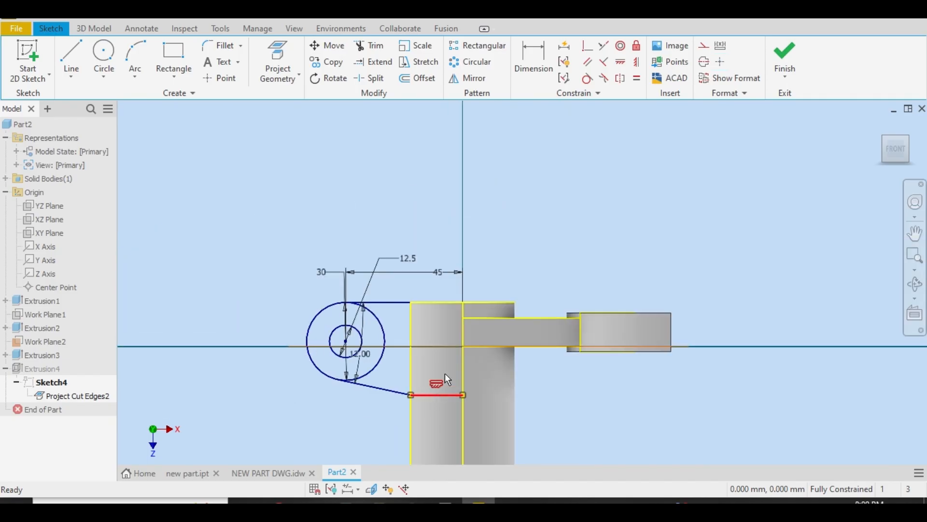
key(Delete)
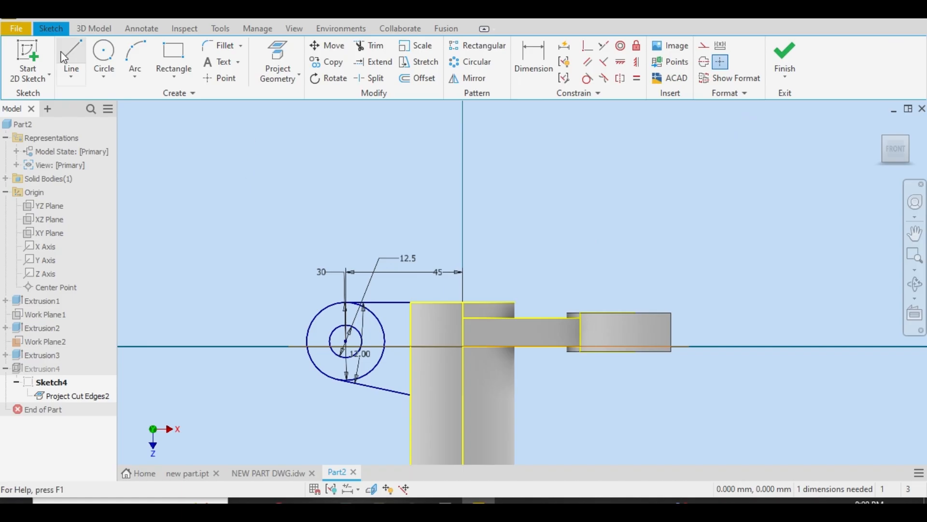
click(71, 60)
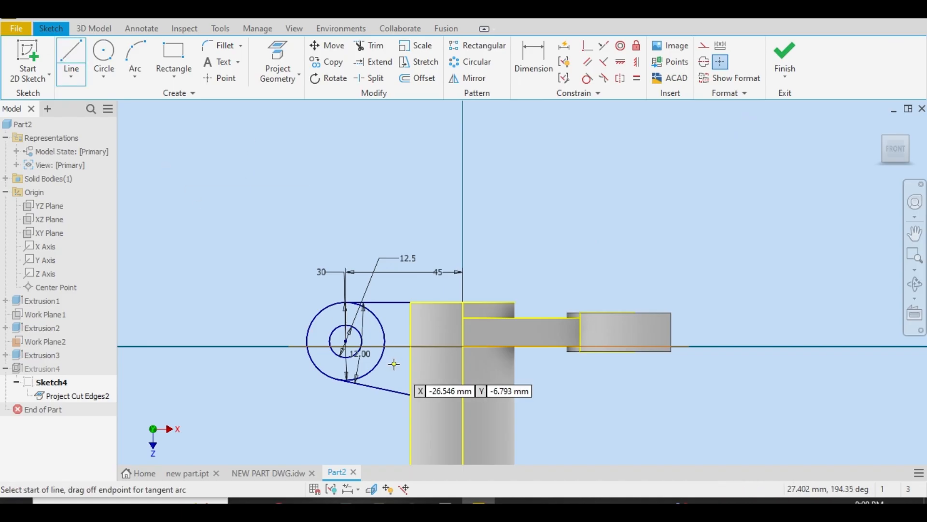
click(412, 394)
right_click(416, 295)
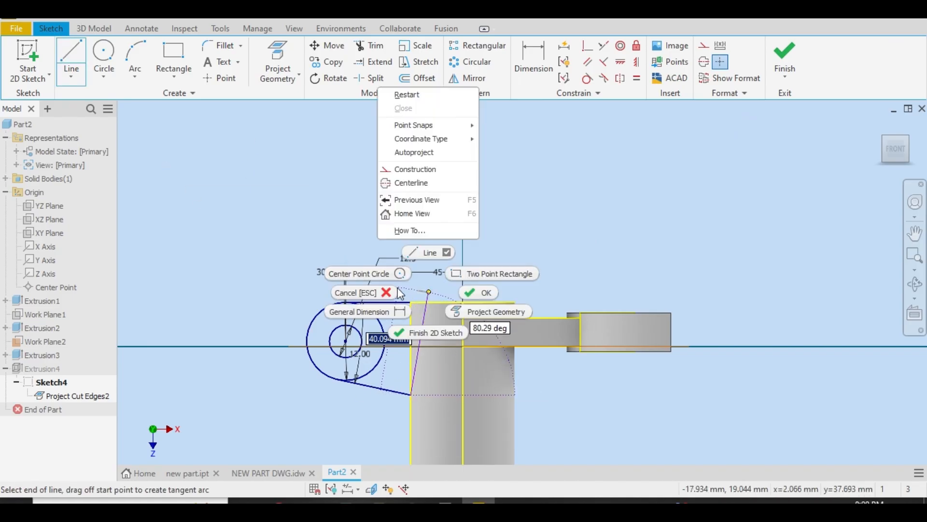
click(346, 292)
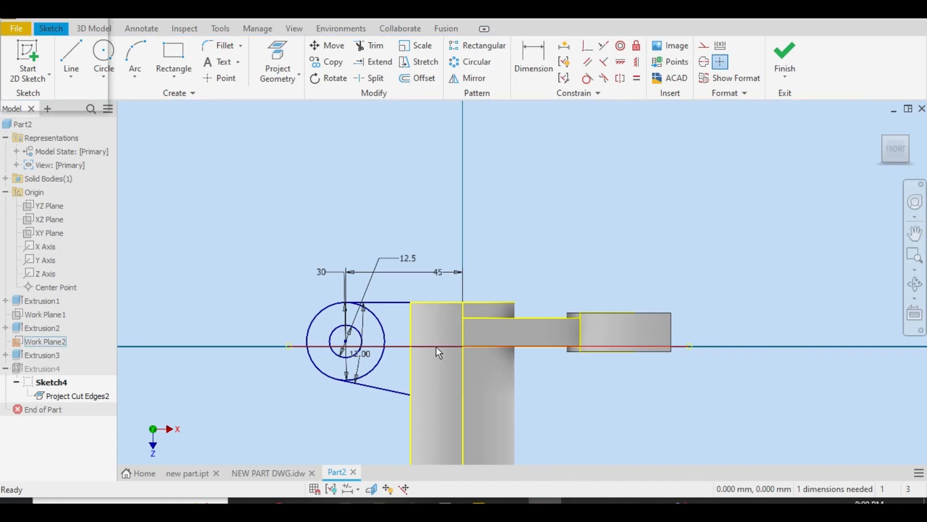
Draw a line continuing the lug's sloping edge at 12° to the tube's axis, and a vertical line up the axis to the tube's top edge
click(71, 62)
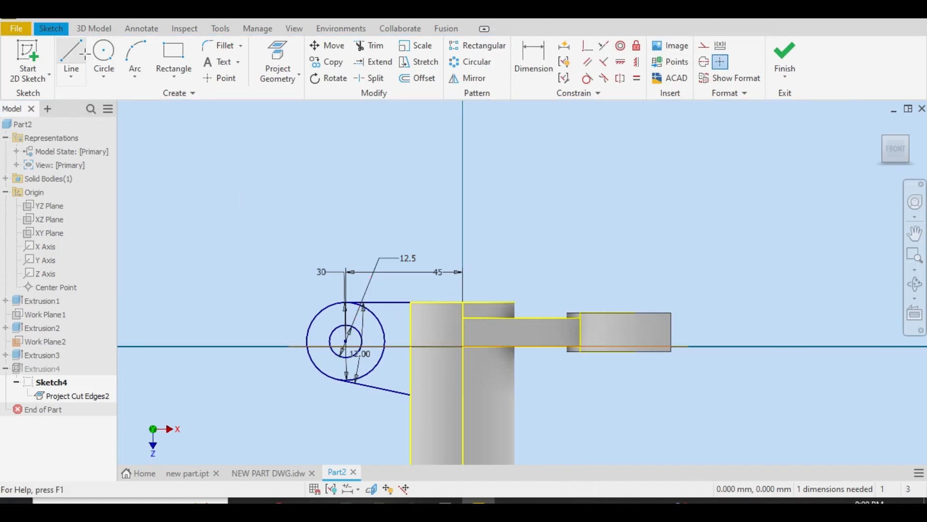
click(410, 395)
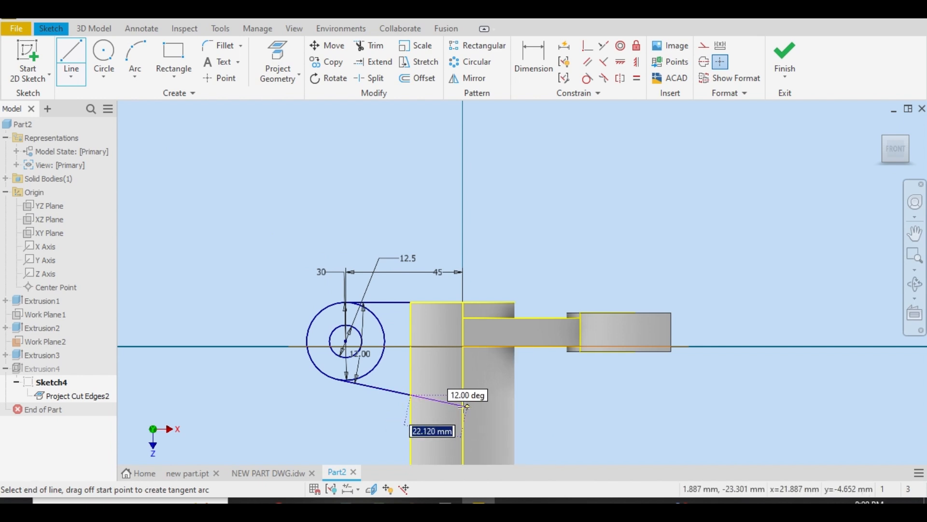
click(463, 406)
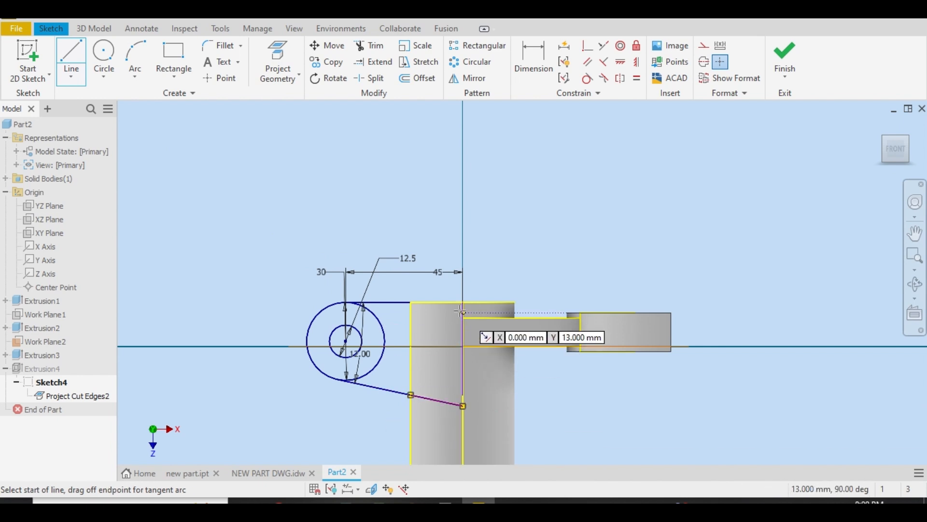
click(463, 302)
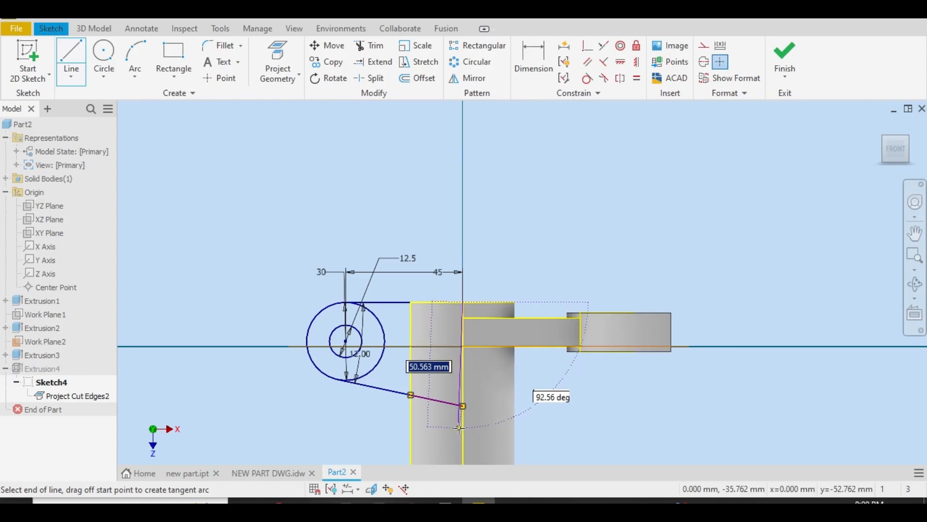
right_click(481, 375)
click(531, 375)
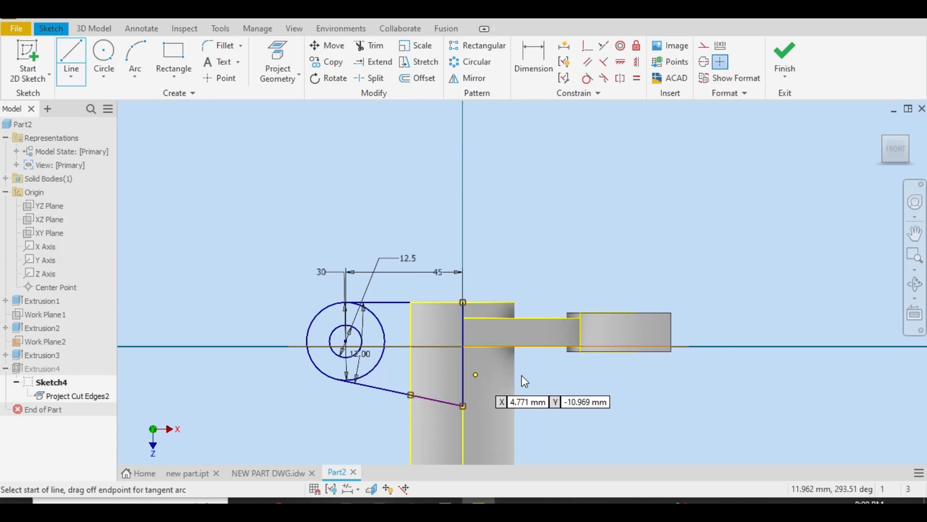
Check the lug's sloping edge and its junction with the tube in the drawing's section and isometric views, and finish the lug sketch
click(268, 472)
scroll(348, 328, down, 5)
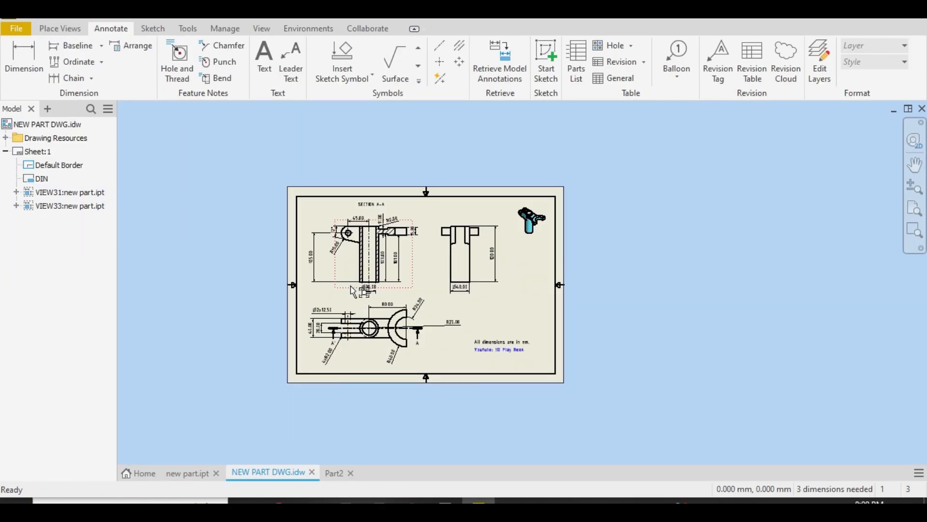
scroll(350, 222, up, 6)
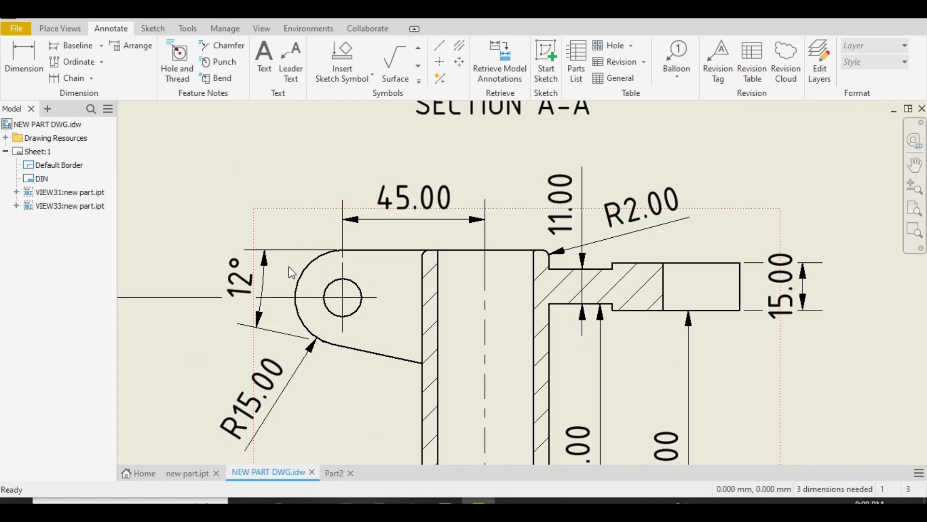
scroll(409, 304, down, 5)
scroll(818, 244, up, 8)
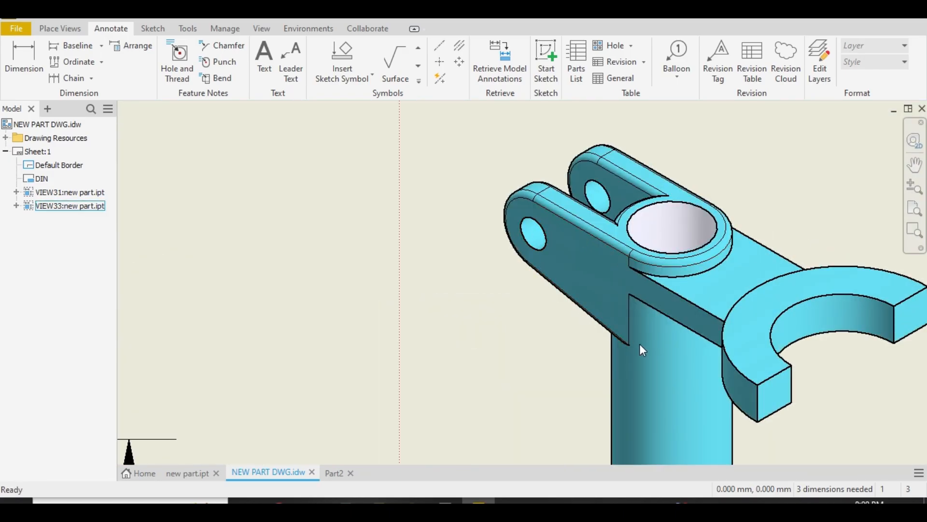
scroll(424, 317, down, 6)
scroll(220, 351, up, 7)
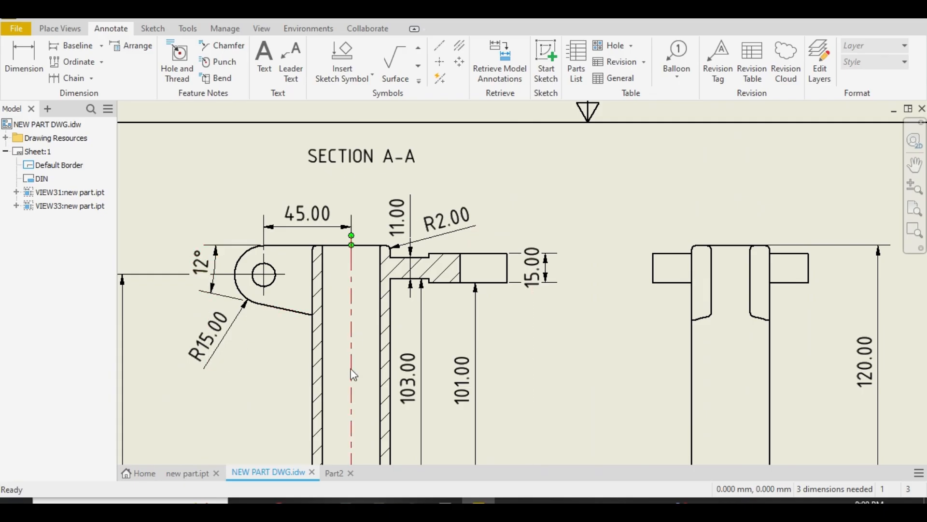
click(360, 471)
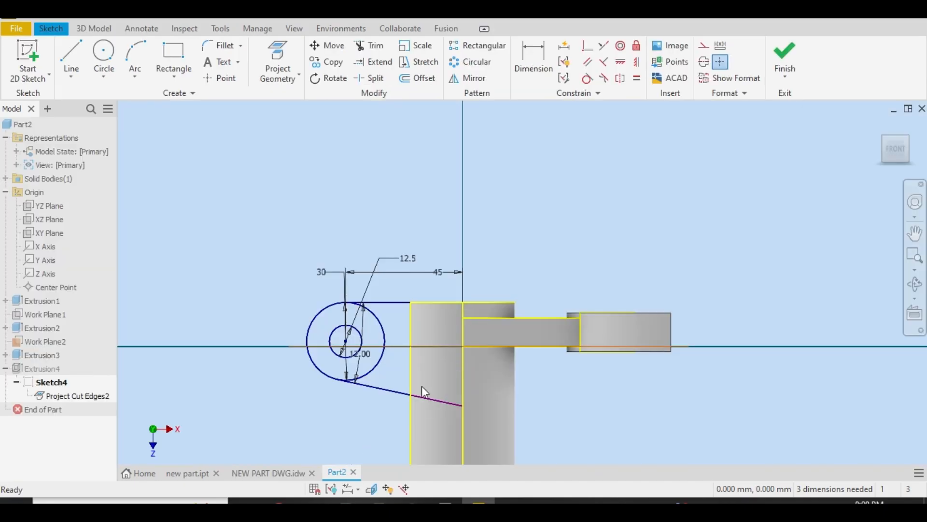
click(784, 57)
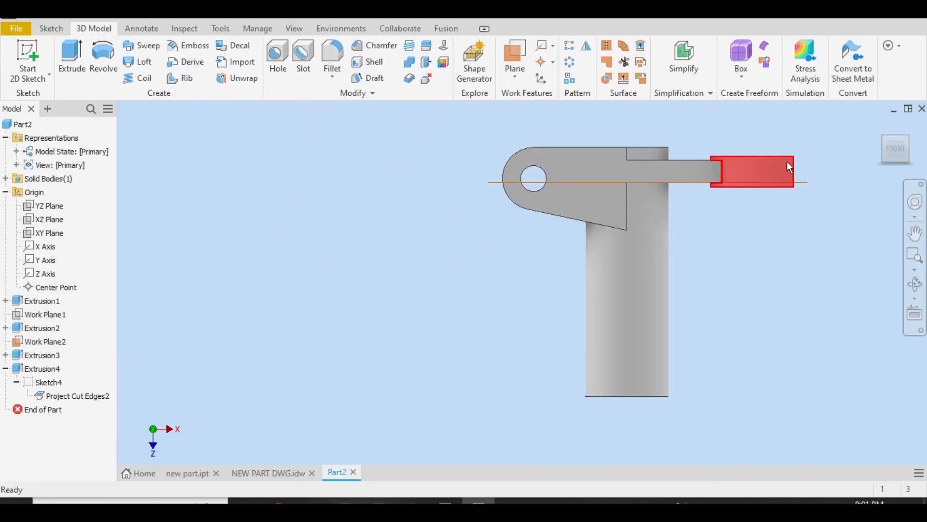
Start a sketch on the top face shared by the tube and lug, and project that face's cut edges
click(912, 146)
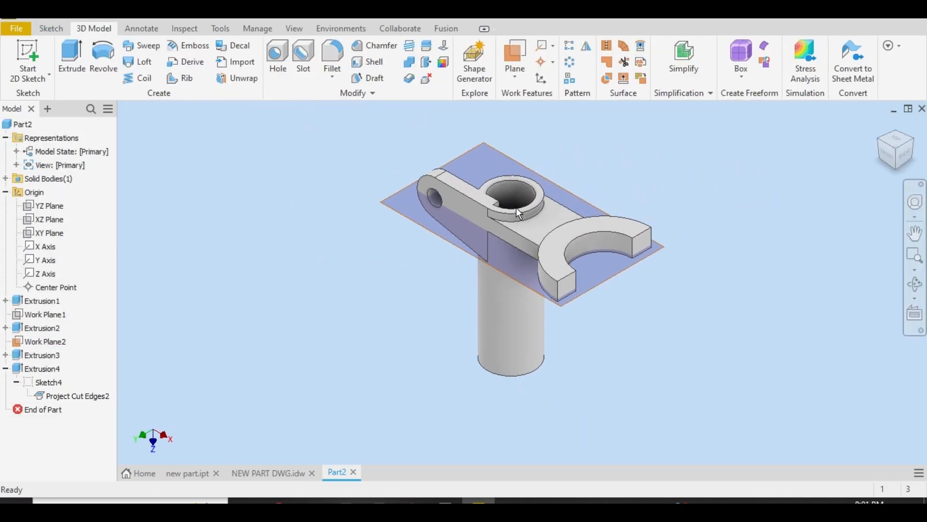
scroll(515, 195, up, 5)
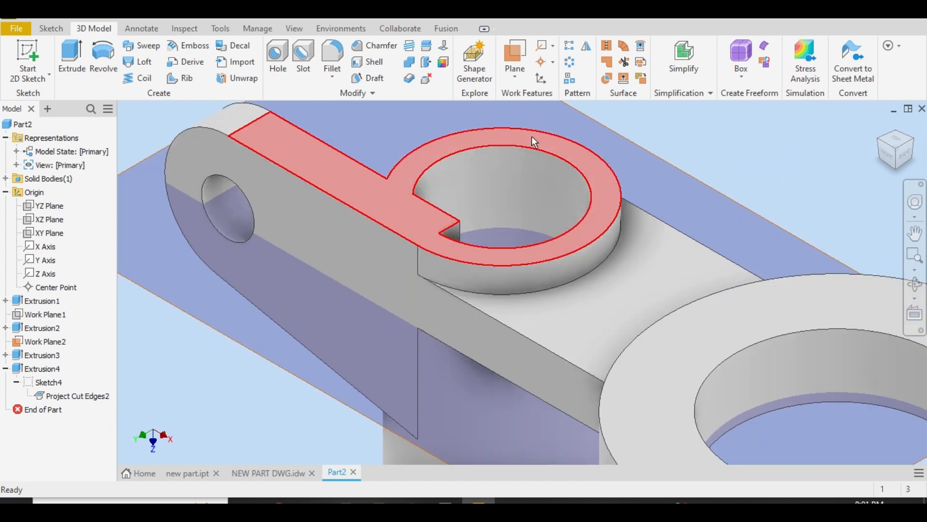
click(530, 138)
click(628, 129)
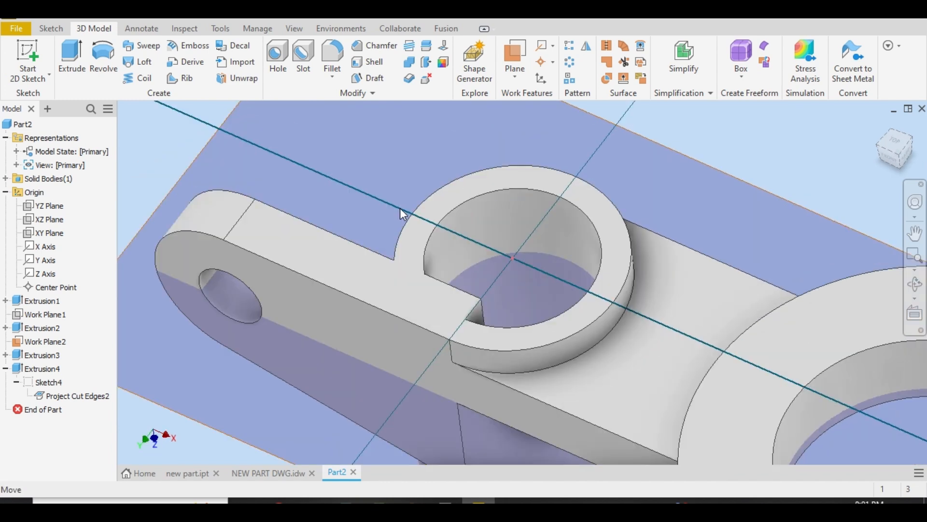
click(297, 80)
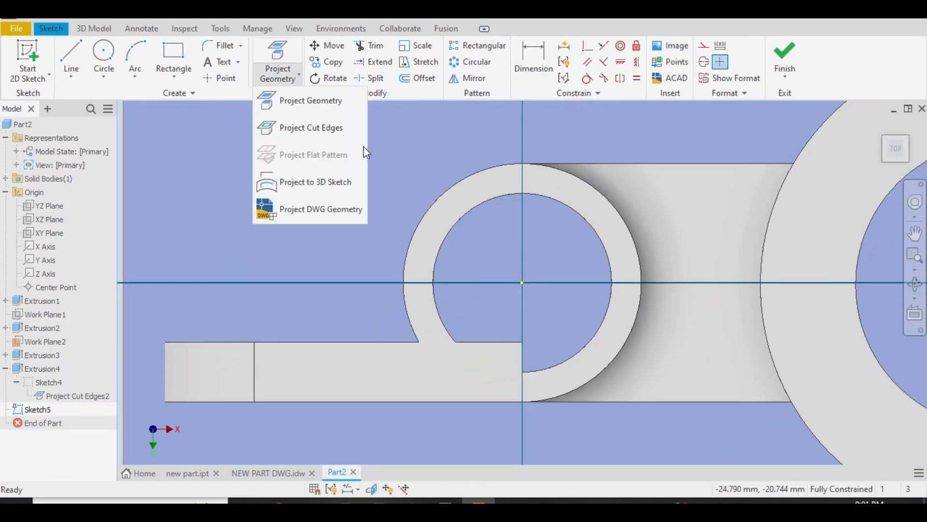
click(349, 131)
Draw a circle of 15 mm radius centred on the tube's axis, coinciding with the bore edge
click(103, 52)
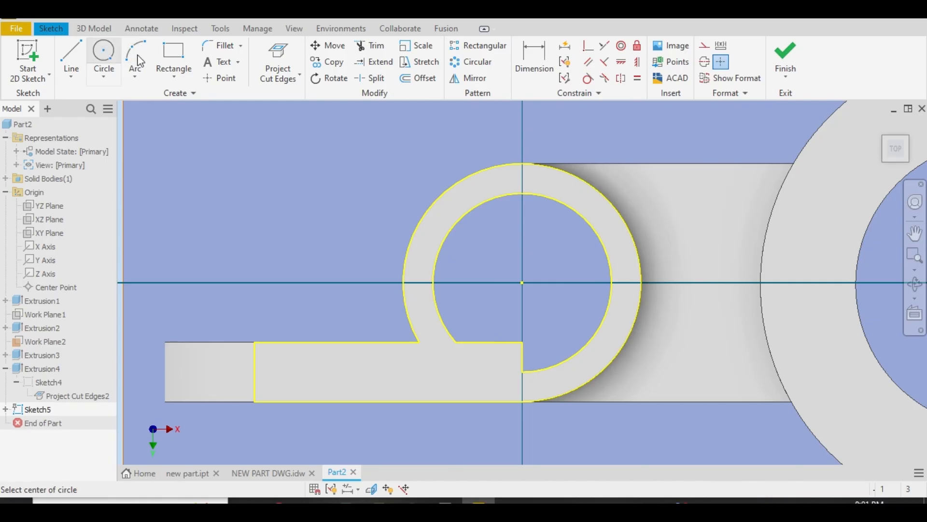
click(522, 283)
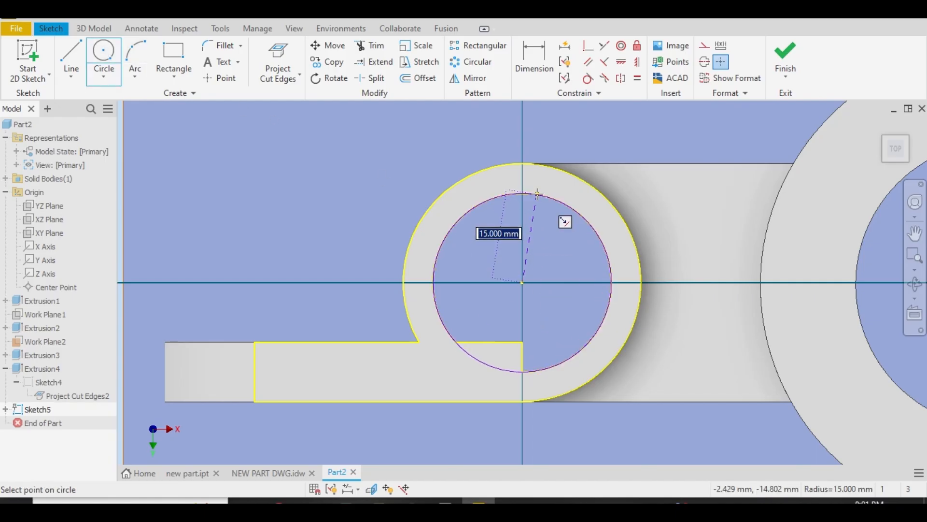
click(535, 194)
right_click(536, 196)
click(586, 195)
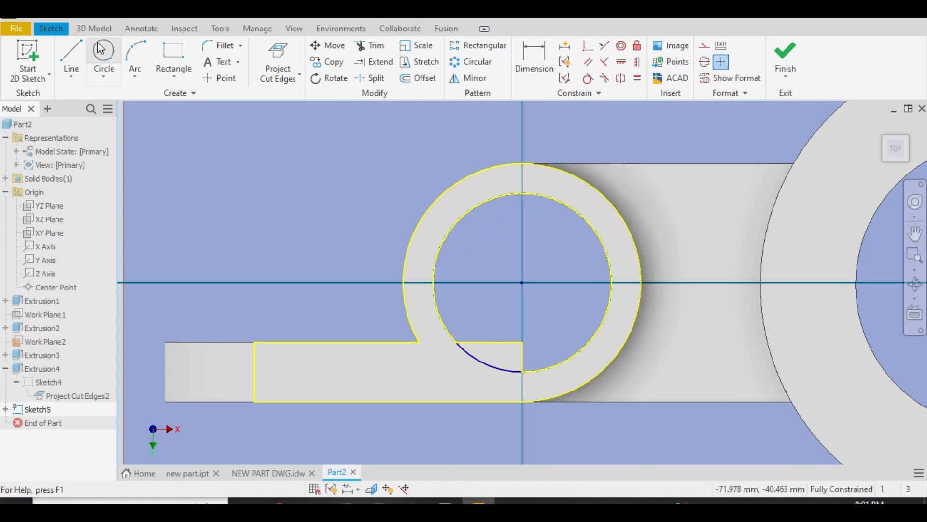
Try to cut only the open bore region of the circle through all
click(94, 29)
click(75, 63)
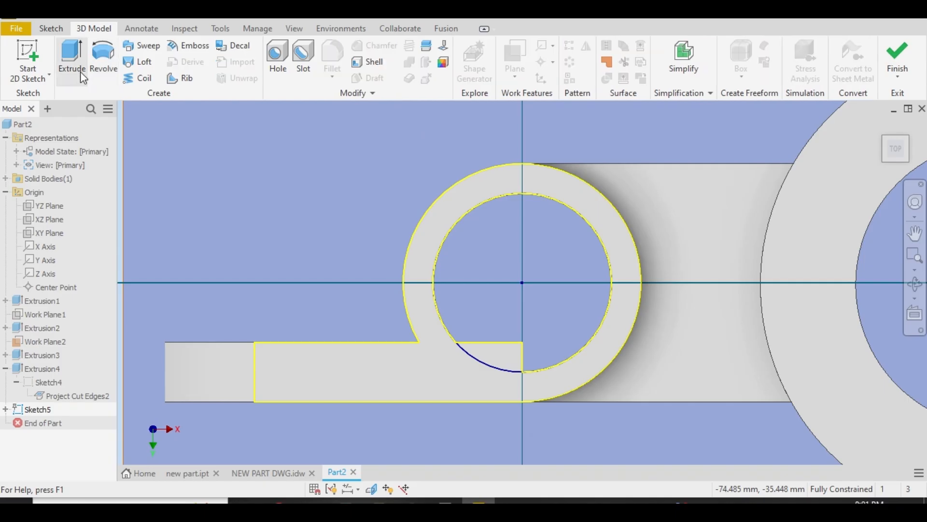
click(546, 198)
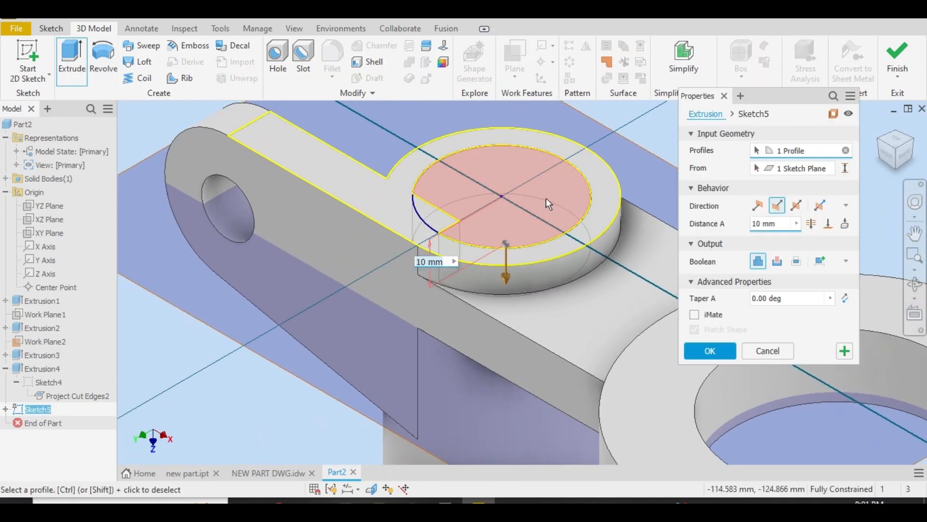
click(777, 261)
click(811, 223)
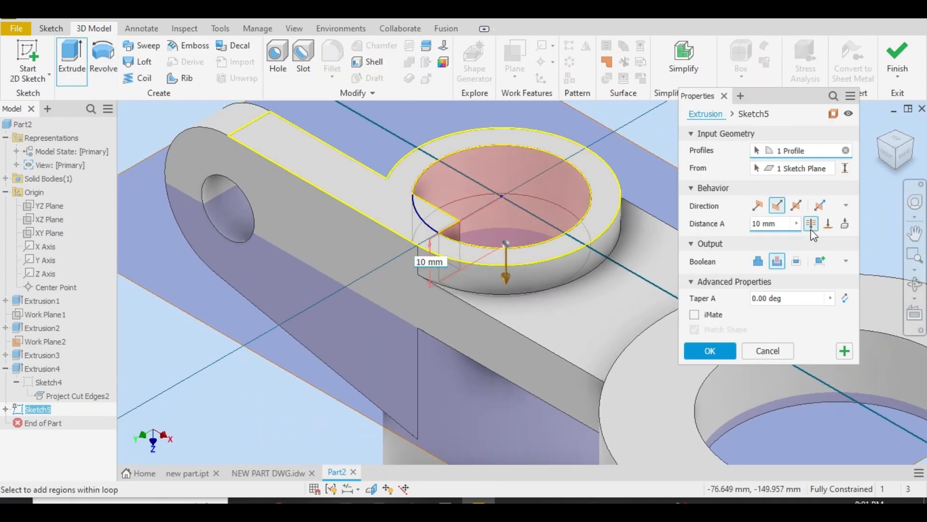
click(708, 346)
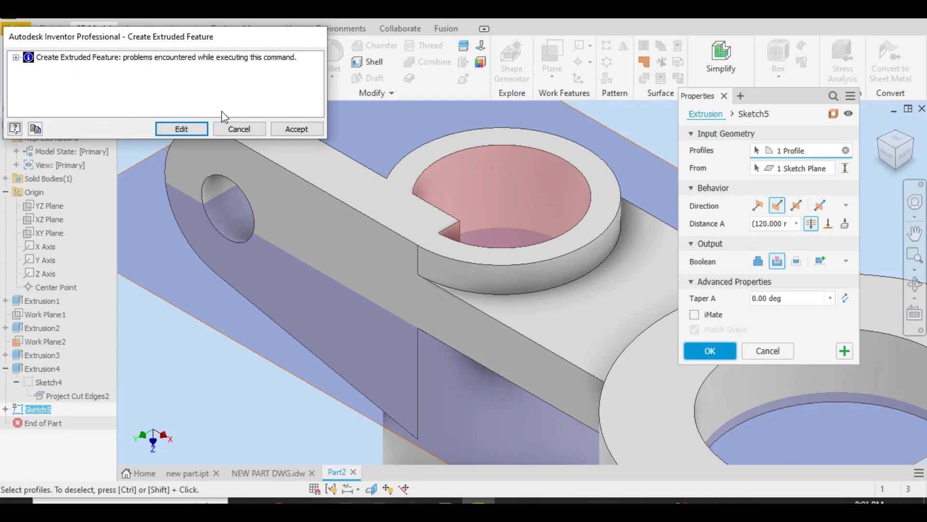
click(228, 125)
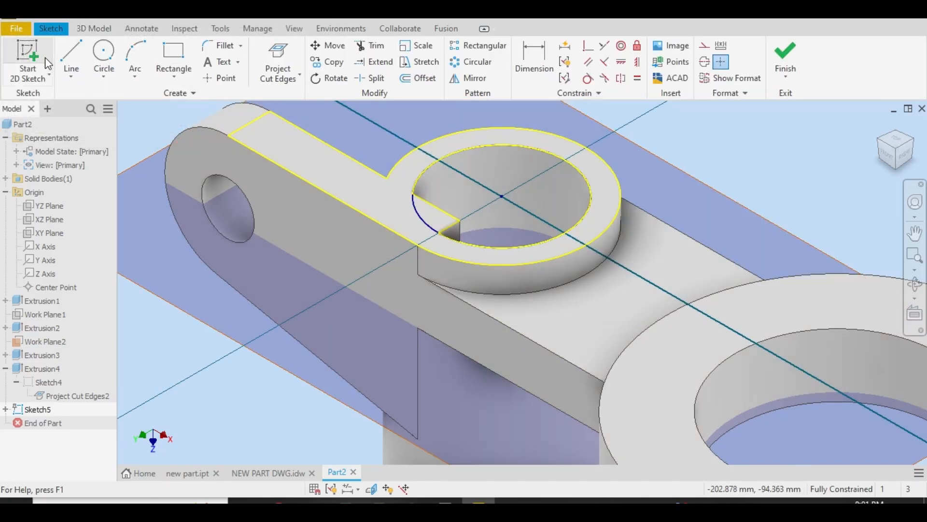
Extrude both regions inside the bore circle, including the corner of the lug protruding into it, as a cut through all
click(77, 28)
click(67, 70)
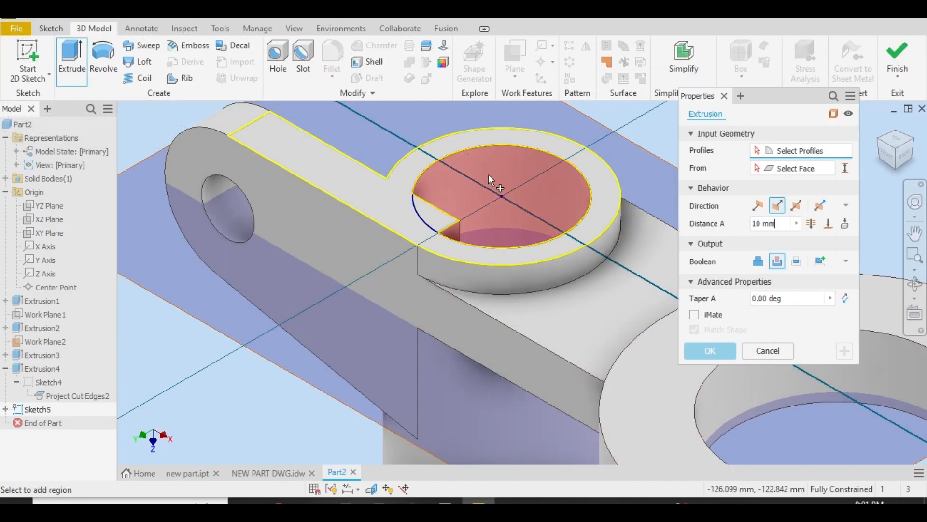
click(439, 219)
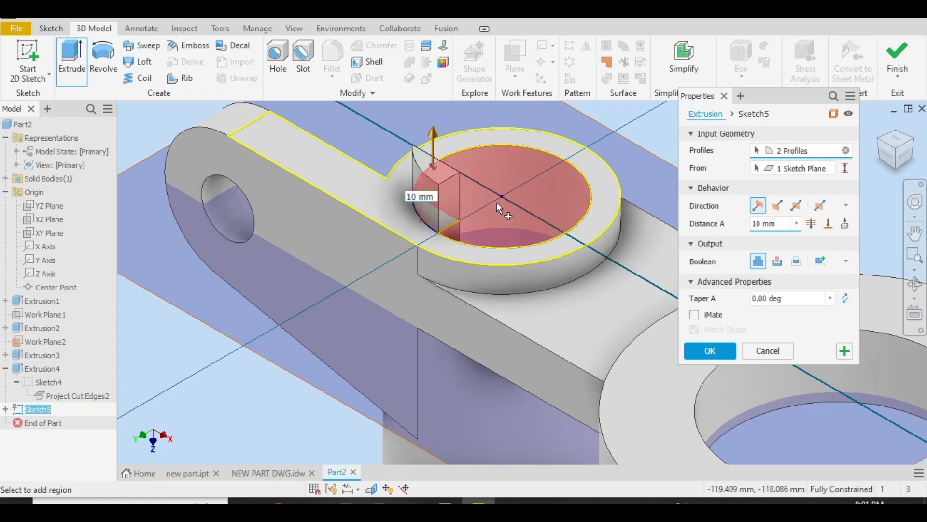
click(497, 202)
click(773, 260)
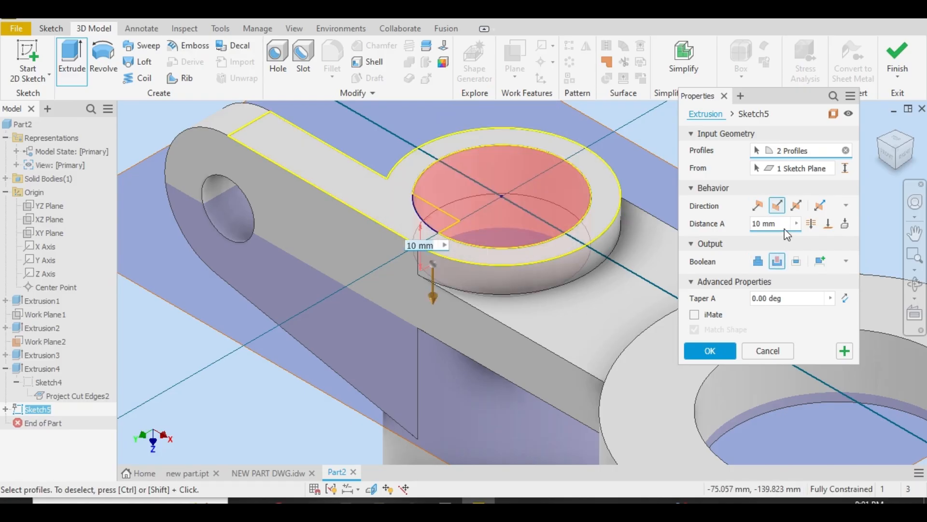
click(809, 224)
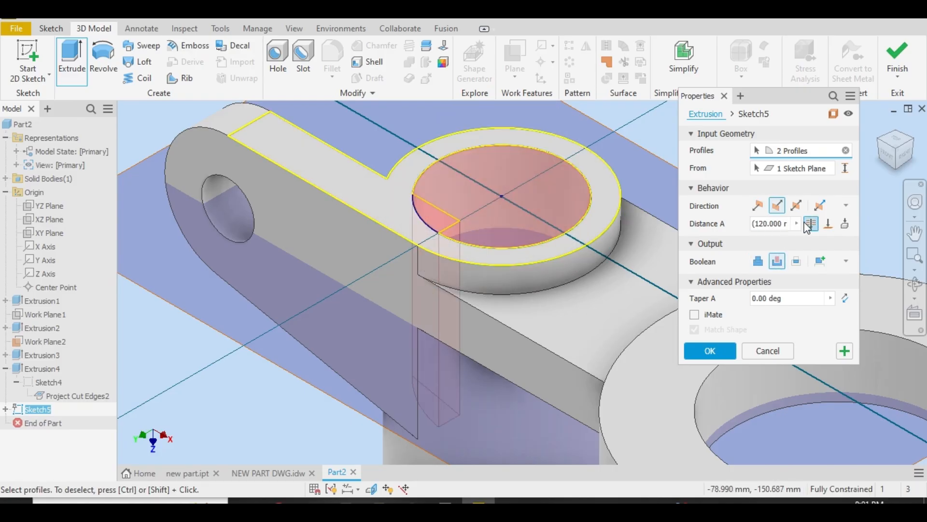
click(710, 351)
scroll(708, 193, down, 2)
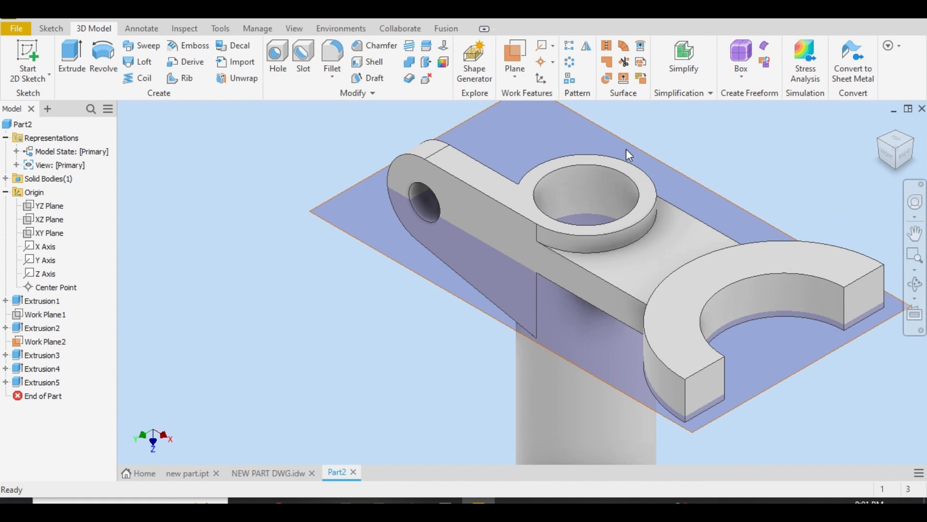
Mirror the lug extrusion about the XZ plane
click(55, 369)
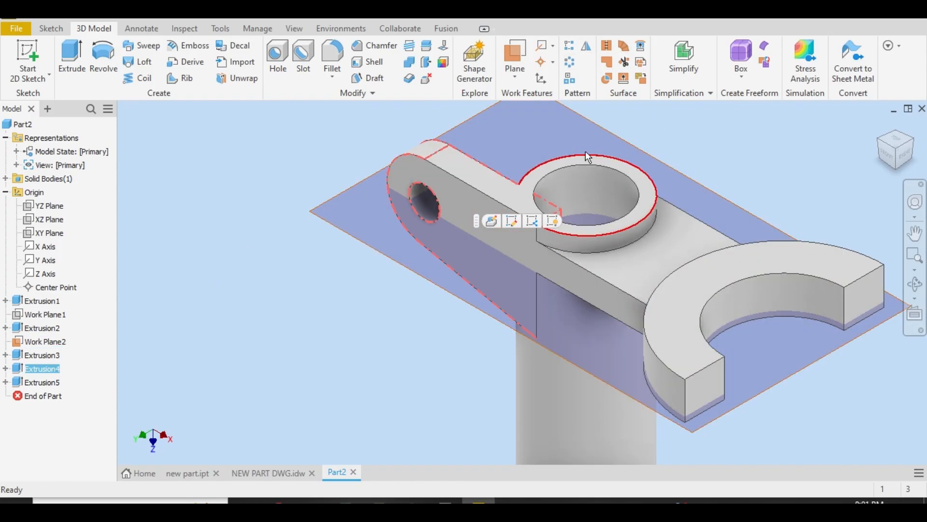
click(587, 47)
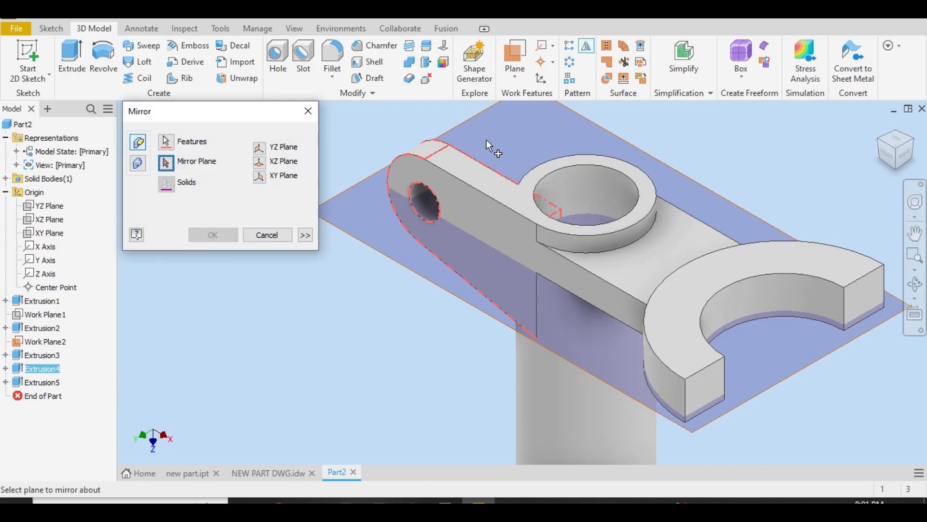
click(263, 165)
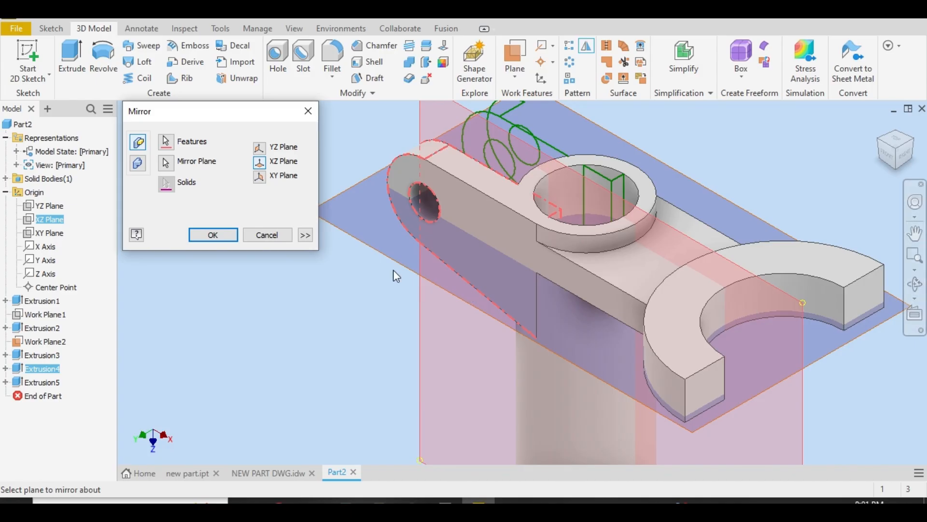
Complete the lug mirror and start a sketch on the top face of the lugs and tube, projecting its edges
click(224, 235)
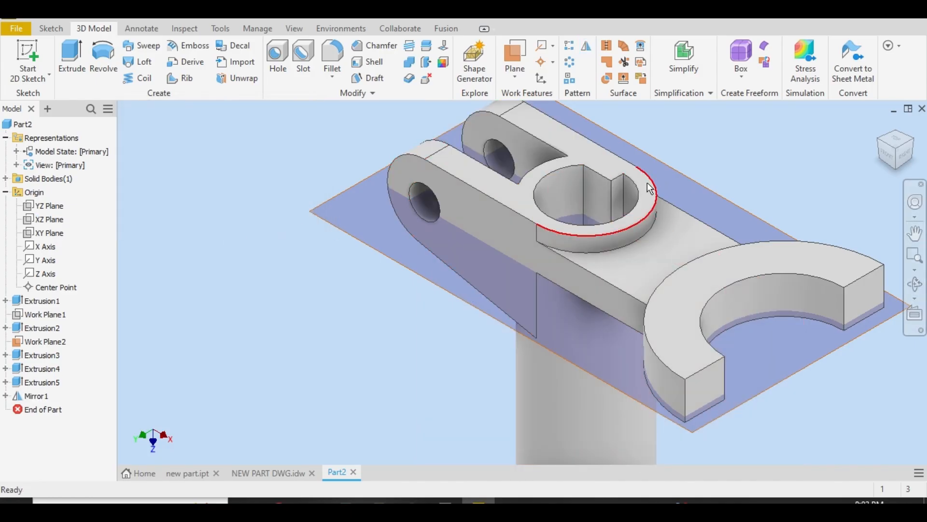
click(601, 167)
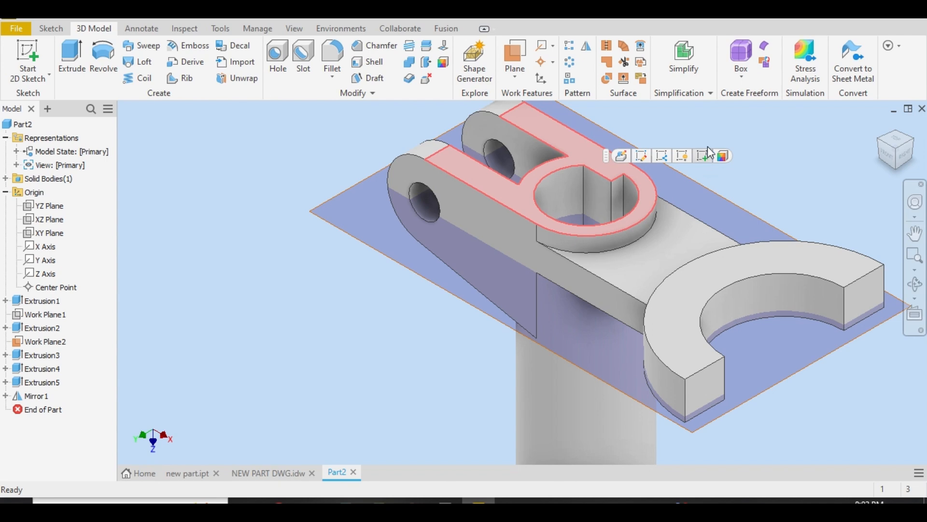
click(704, 155)
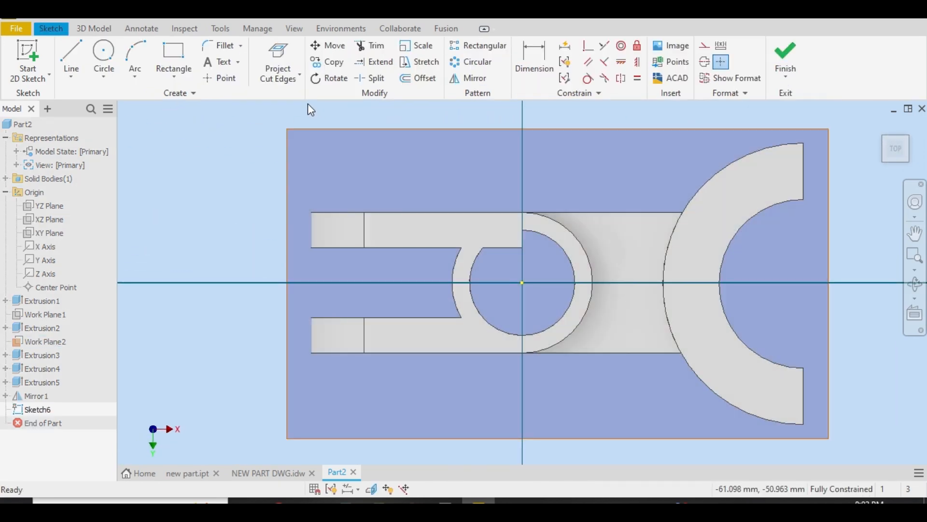
click(278, 53)
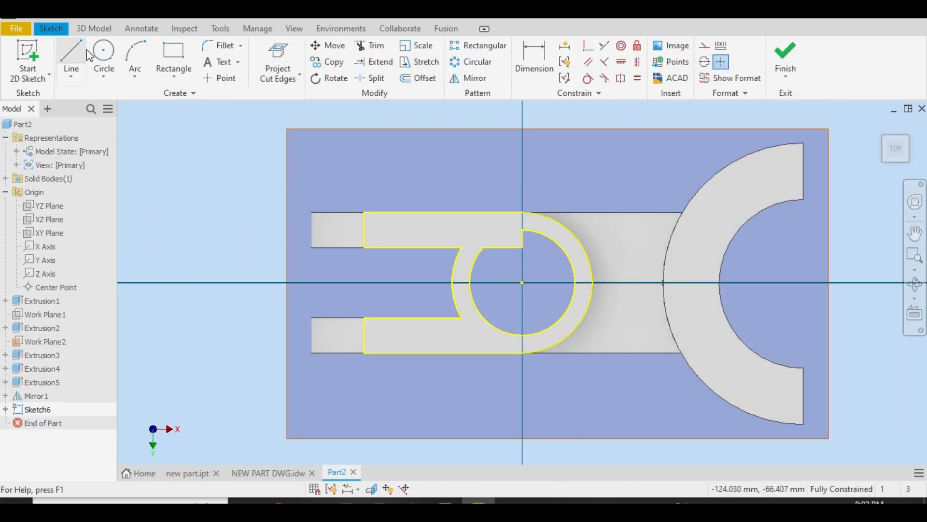
Draw a circle centred on the origin and reaching the tube's bore edge, closing the arc across the protruding lug corner
click(103, 54)
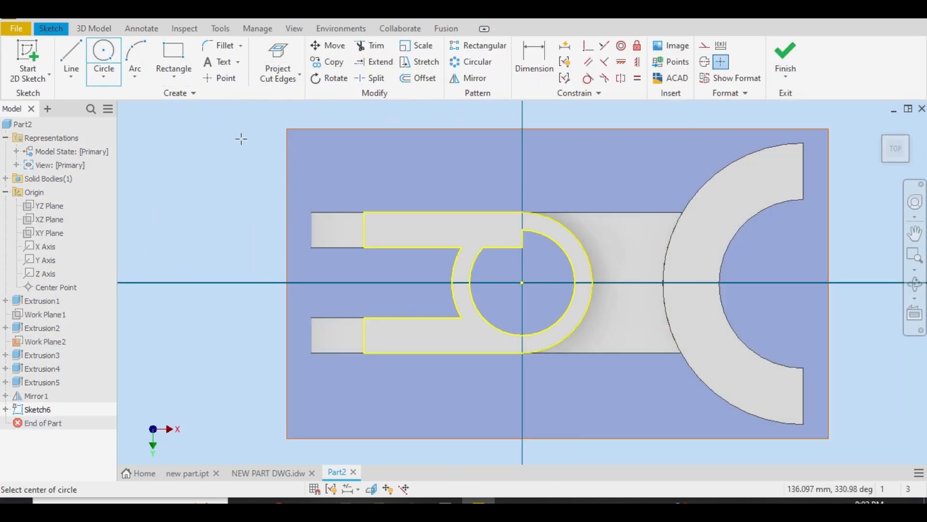
click(522, 283)
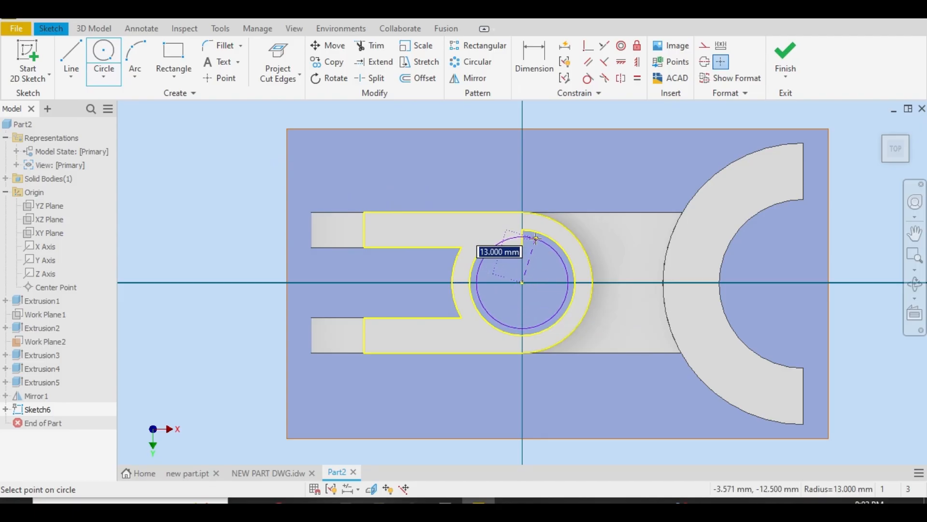
click(522, 230)
right_click(538, 234)
click(616, 237)
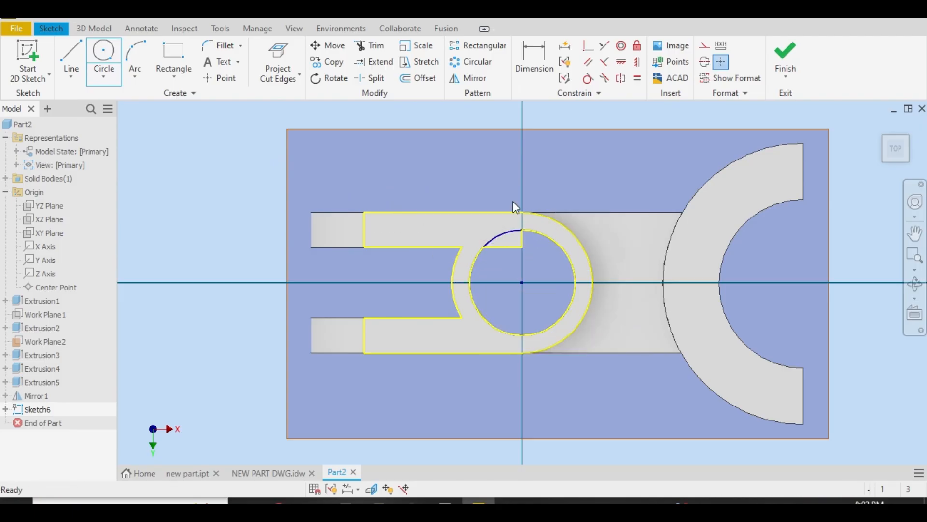
Extrude both regions inside the bore circle, including the mirrored lug's protruding corner, as a cut through all
click(94, 28)
click(73, 59)
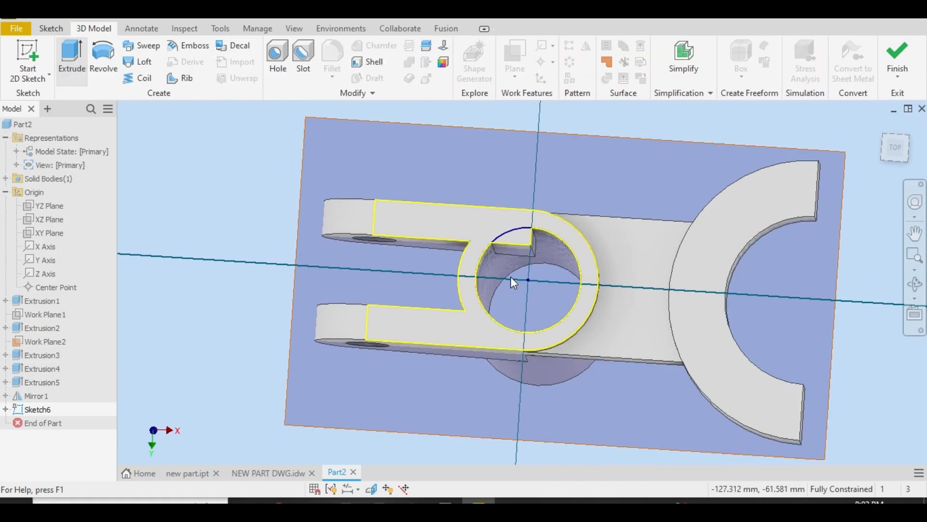
scroll(620, 156, down, 3)
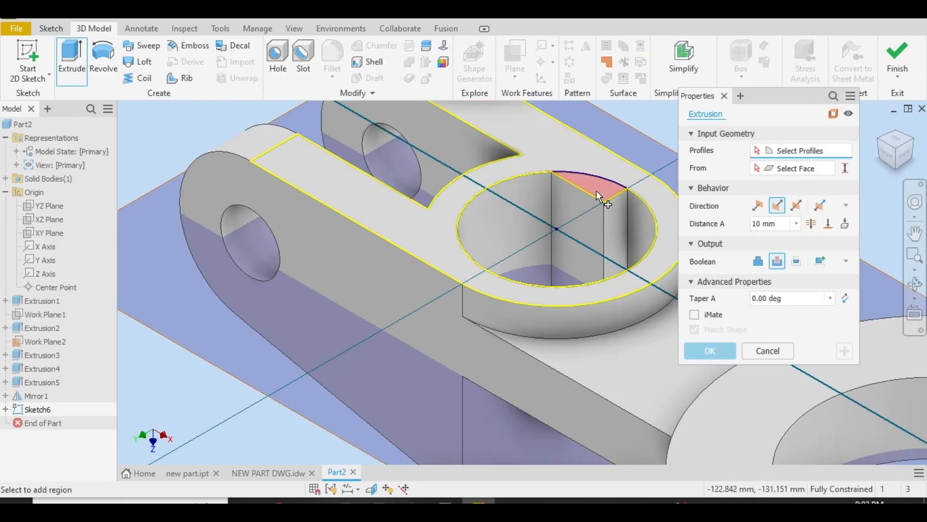
click(596, 190)
click(591, 236)
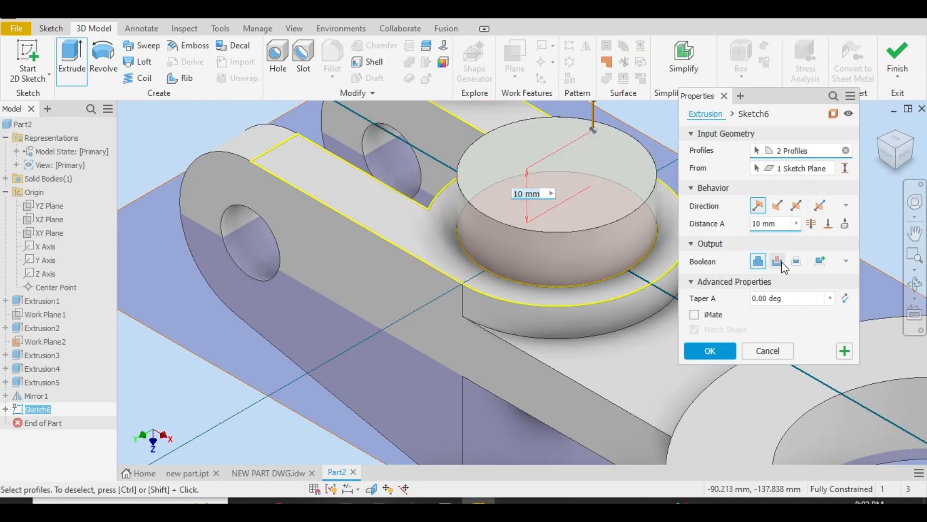
click(777, 261)
click(811, 223)
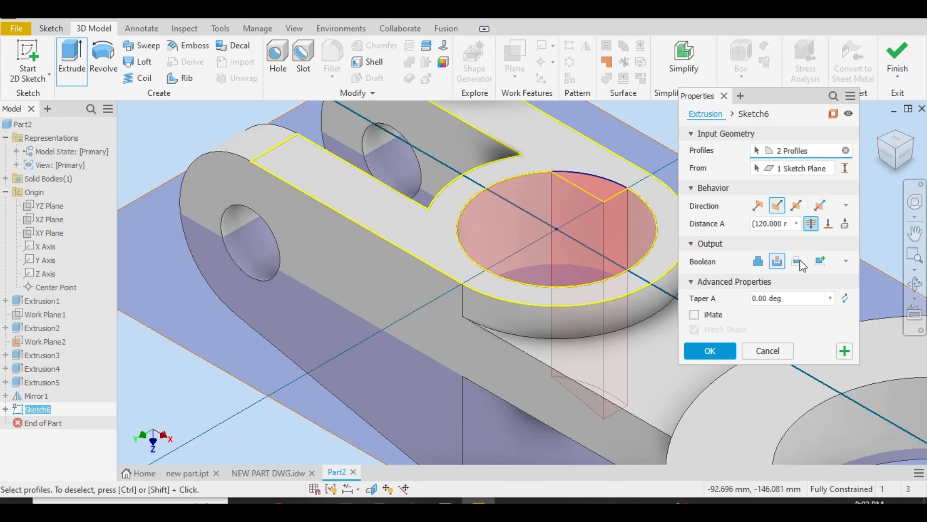
click(719, 347)
scroll(793, 166, up, 4)
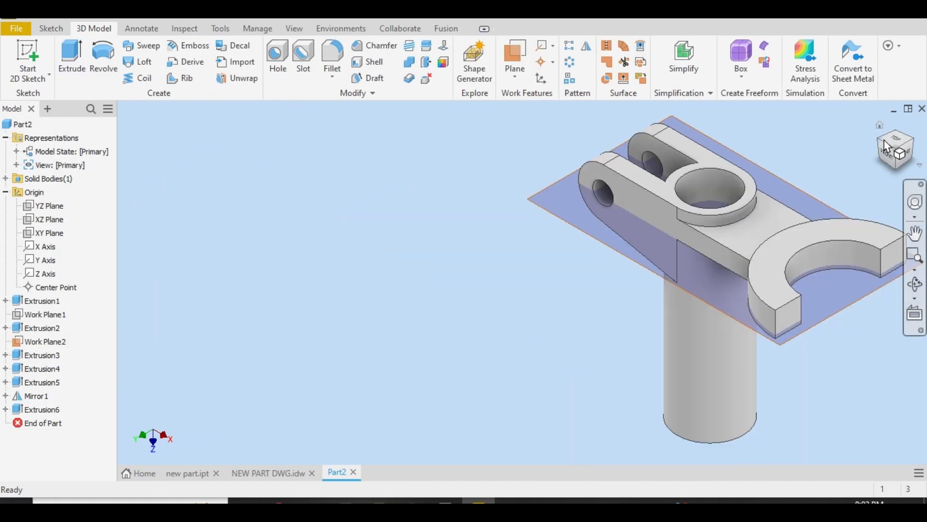
Switch to the NEW PART DWG.idw drawing and examine the fillet radius callouts in the section and plan views
click(255, 473)
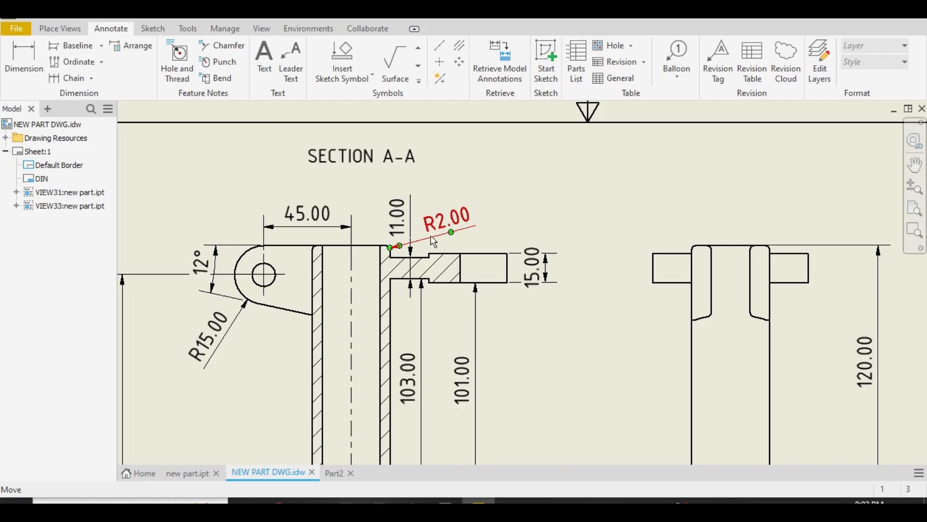
scroll(378, 268, up, 5)
scroll(344, 425, down, 3)
scroll(344, 427, up, 4)
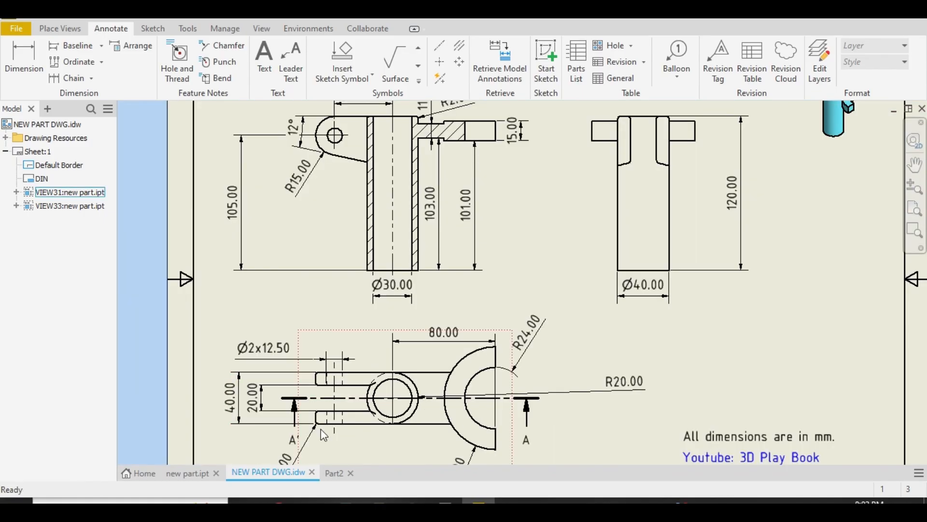
scroll(316, 445, down, 4)
scroll(305, 449, up, 1)
scroll(305, 451, down, 3)
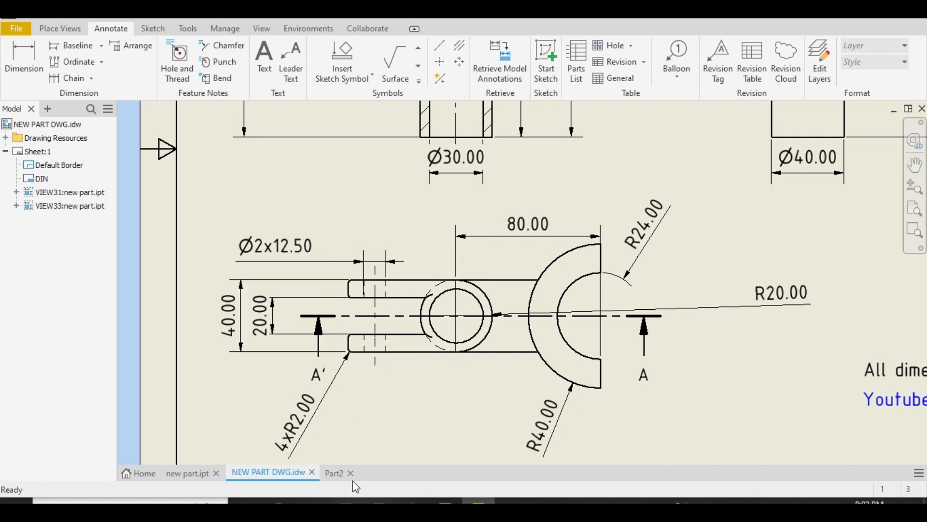
Return to Part2 and fillet the outer edges of the lugs and tube top plus both lugs' inner edges with a 2 mm radius
click(334, 474)
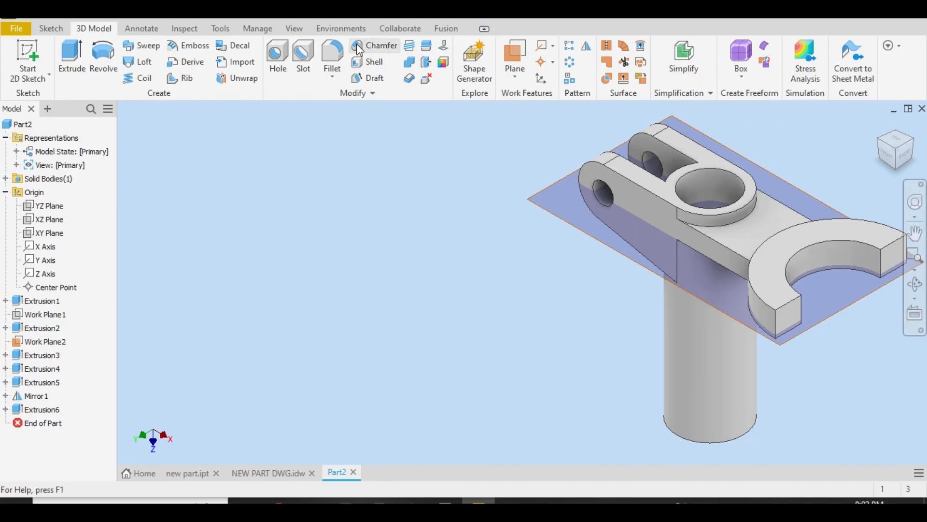
click(332, 53)
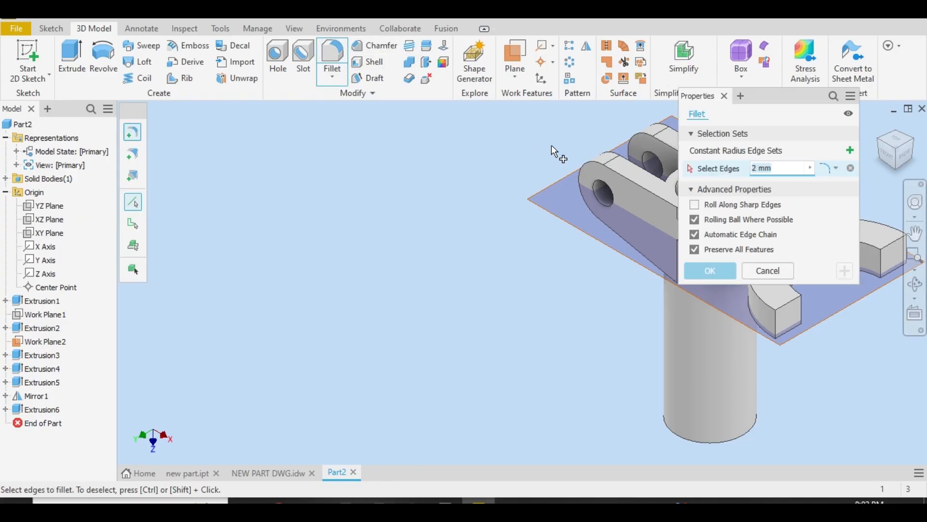
scroll(652, 167, down, 5)
scroll(670, 145, up, 8)
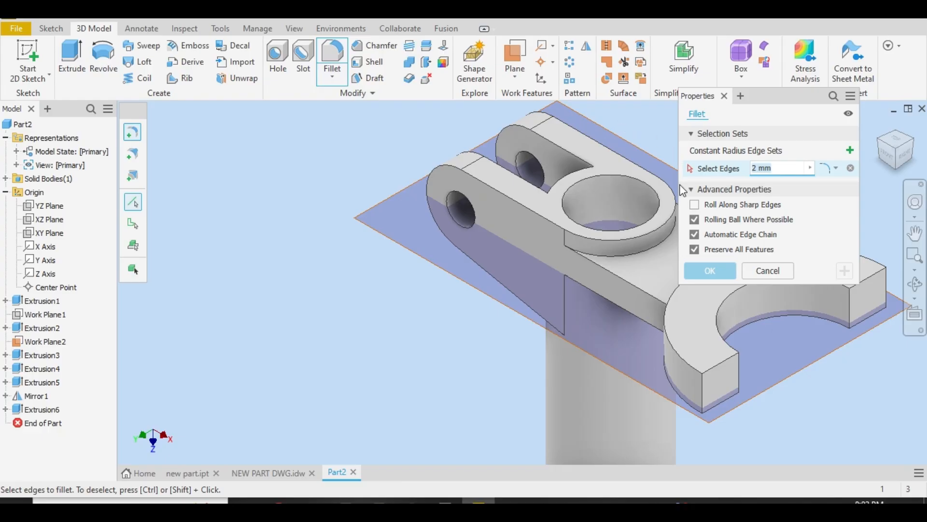
click(609, 237)
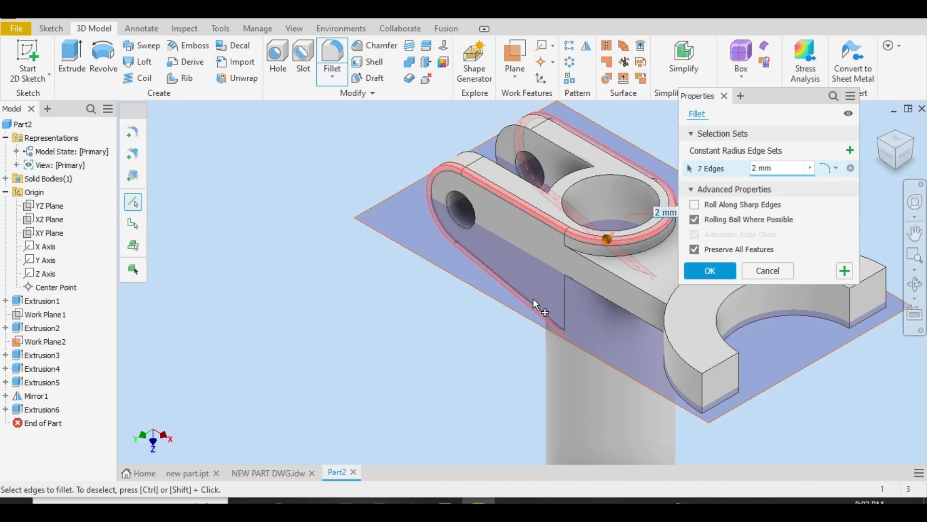
click(531, 187)
click(550, 142)
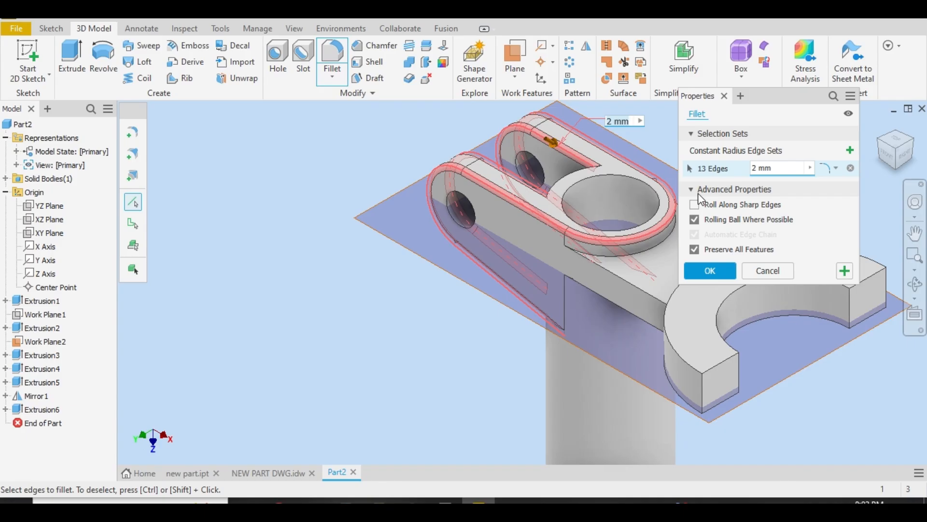
click(720, 274)
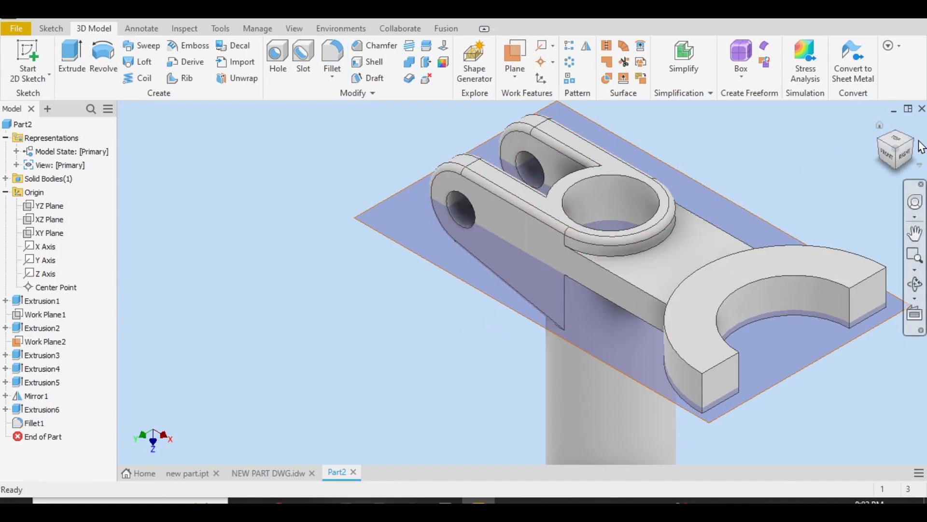
Hide the offset work plane that cuts through the fork and lugs
key(F6)
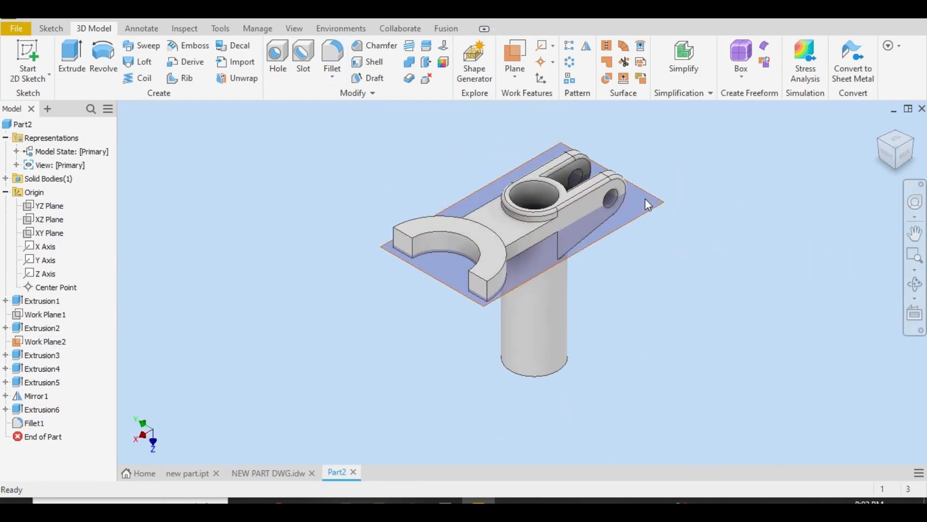
right_click(645, 196)
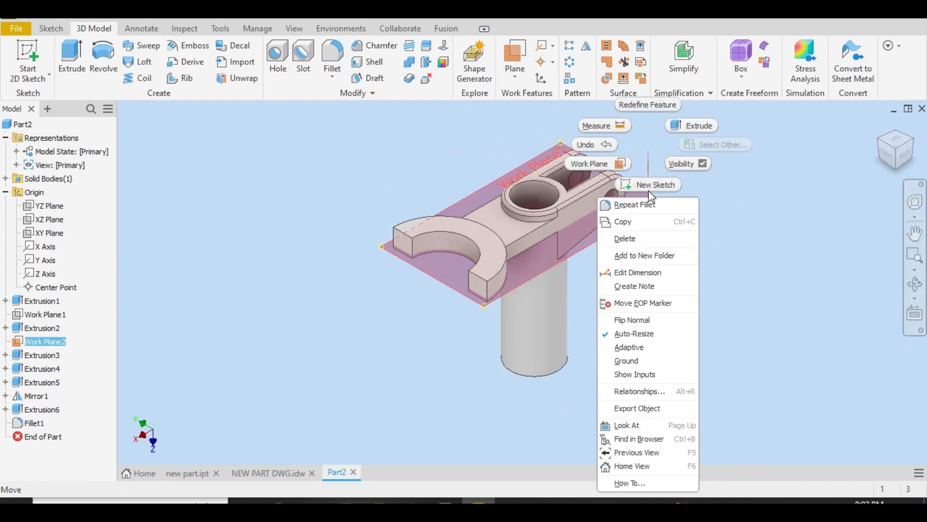
click(703, 163)
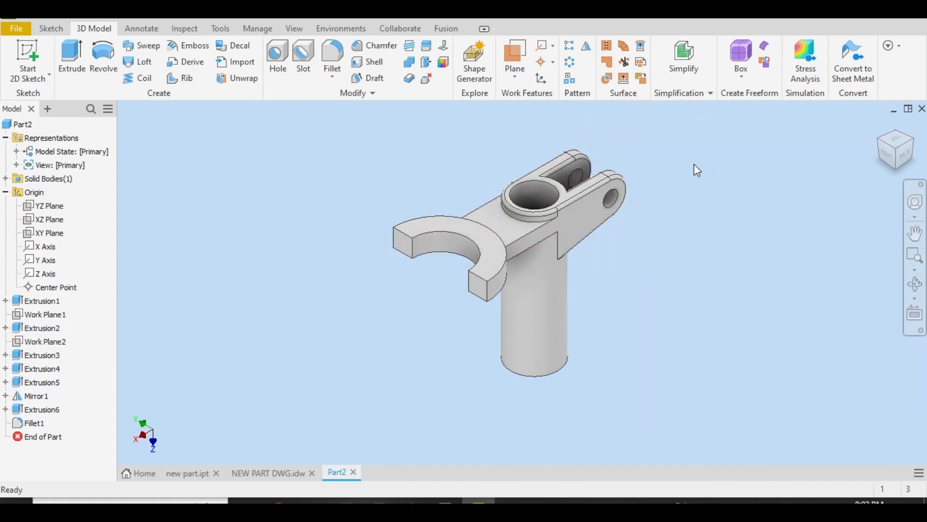
Apply the Light Red appearance from the Inventor Material Library to the whole bracket
click(881, 145)
drag(381, 126, 729, 449)
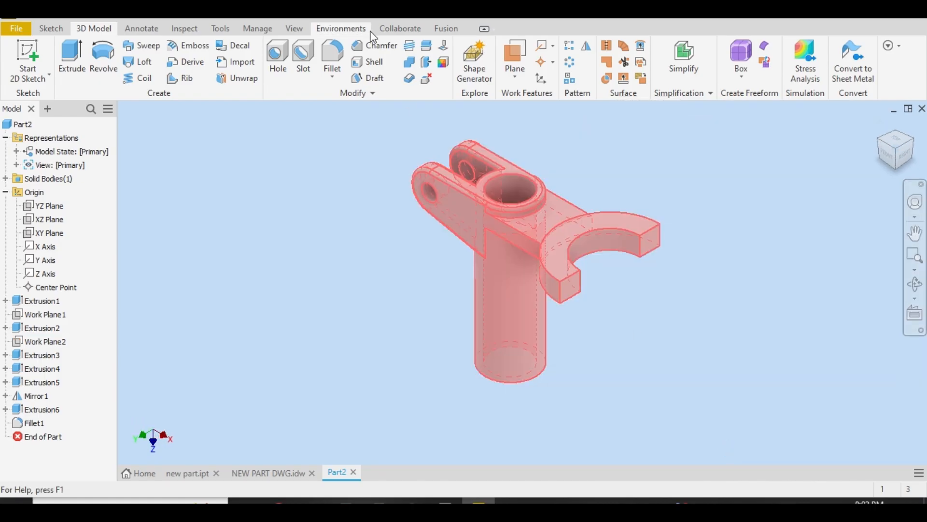
click(374, 45)
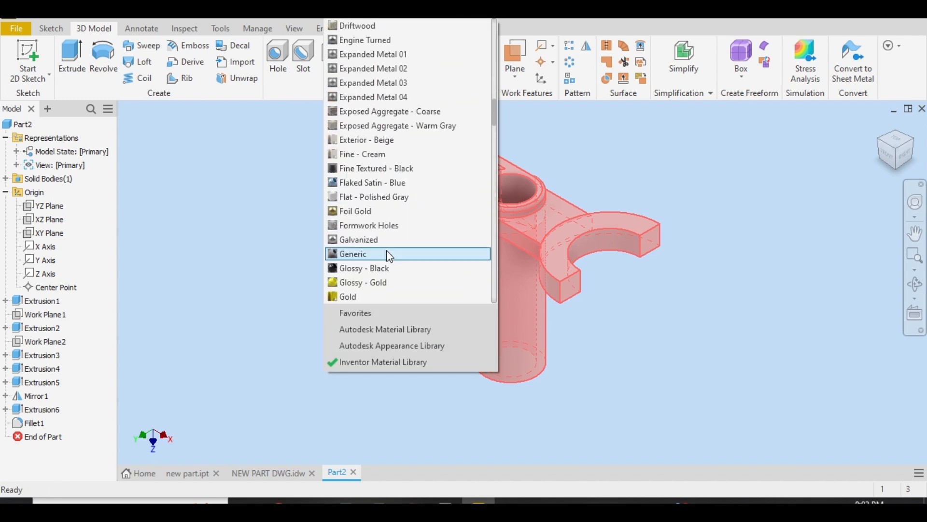
scroll(403, 212, down, 8)
scroll(399, 216, down, 4)
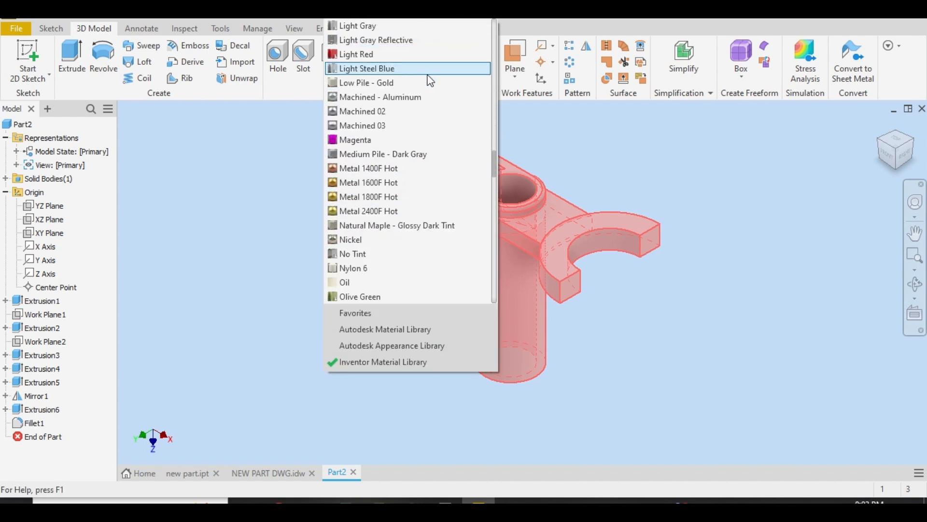
click(437, 58)
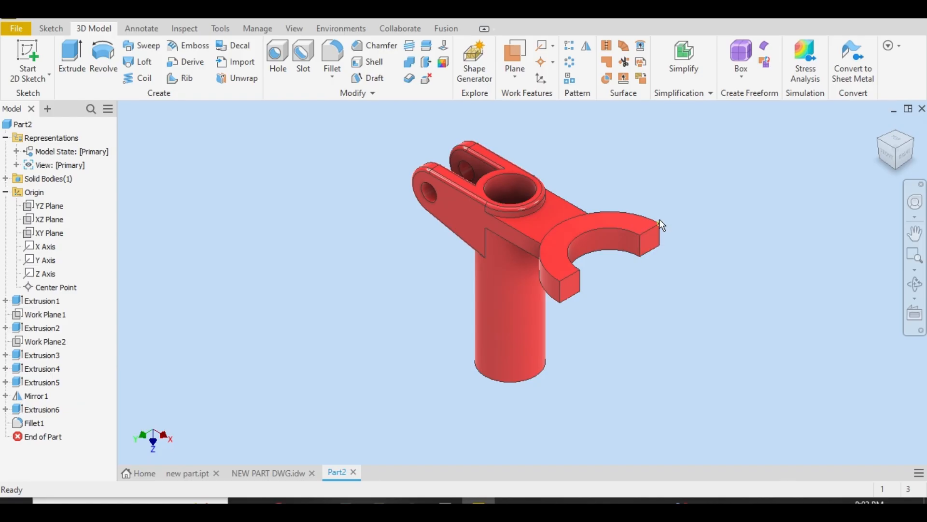
Apply the Beige appearance to the inner face of the tube's bore
drag(404, 118, 779, 470)
click(500, 187)
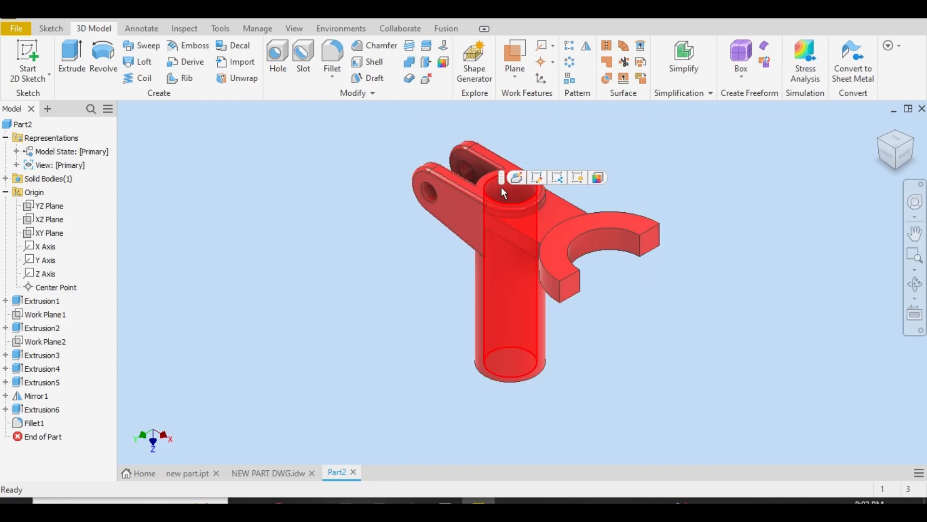
click(597, 178)
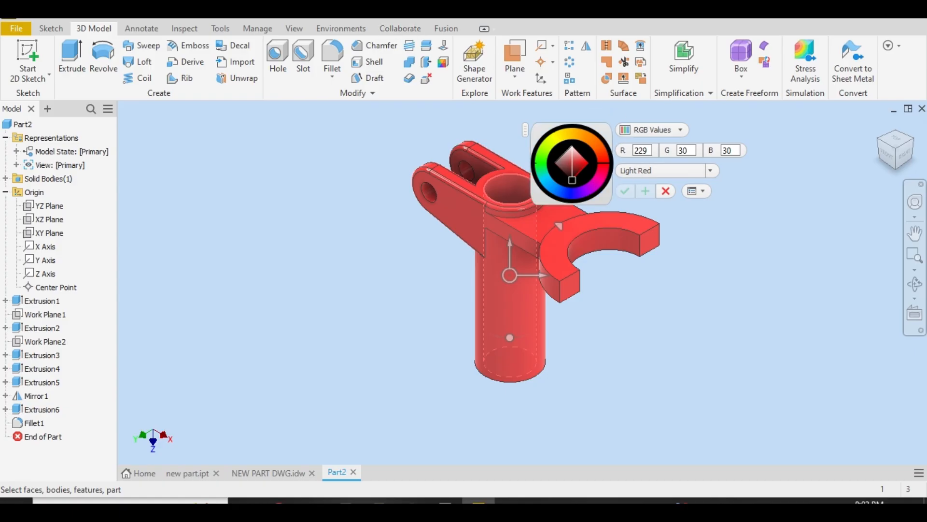
click(402, 11)
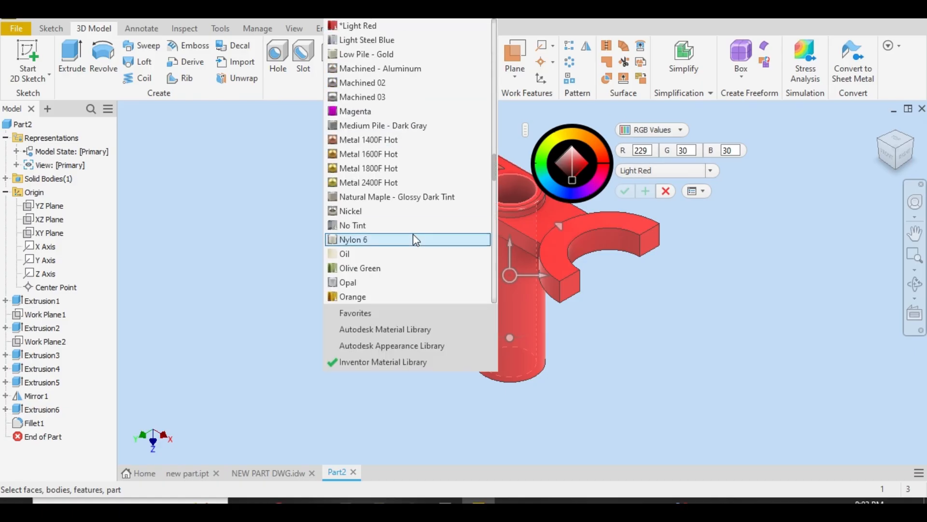
scroll(413, 237, up, 15)
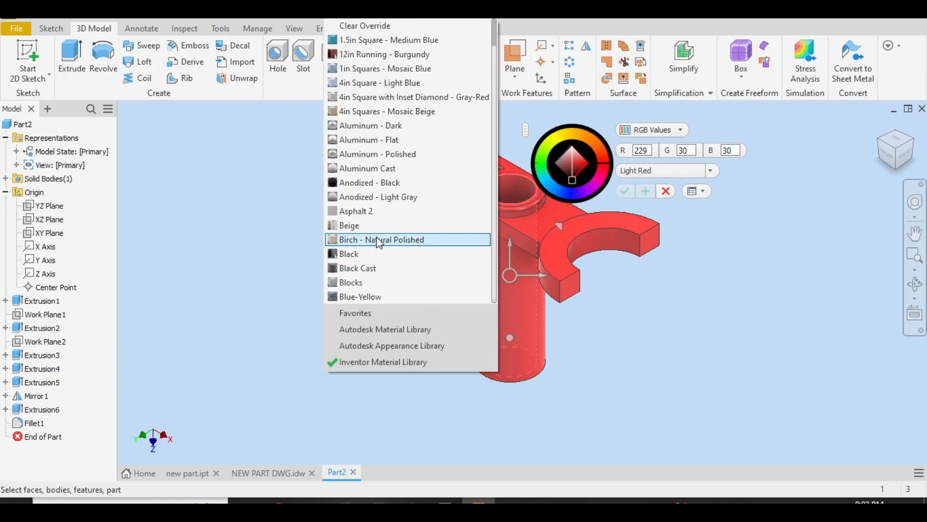
click(393, 223)
scroll(448, 197, up, 4)
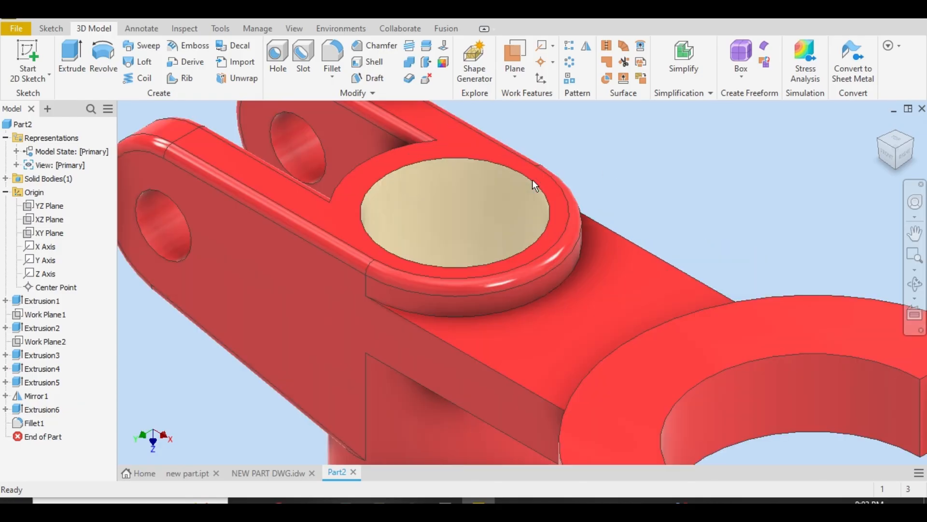
scroll(456, 202, down, 6)
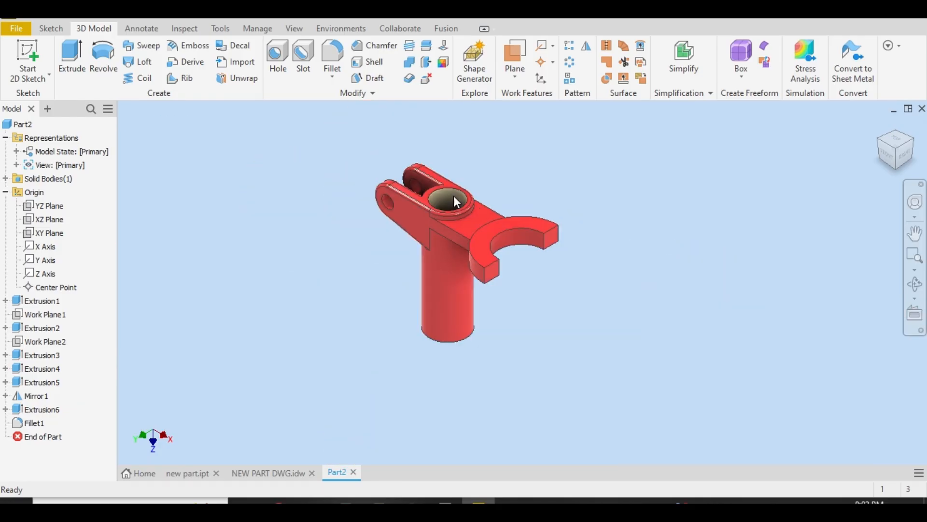
click(912, 141)
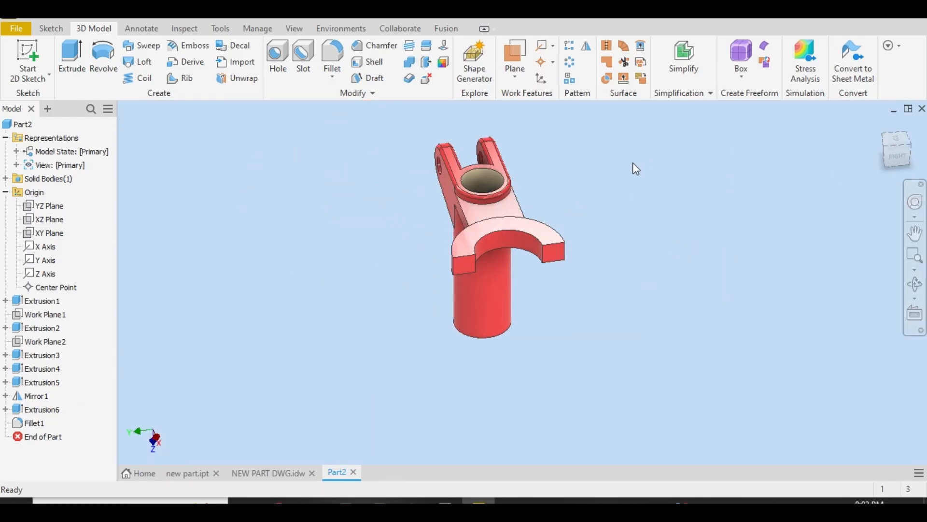
Change the bracket's visual style to Realistic
click(878, 154)
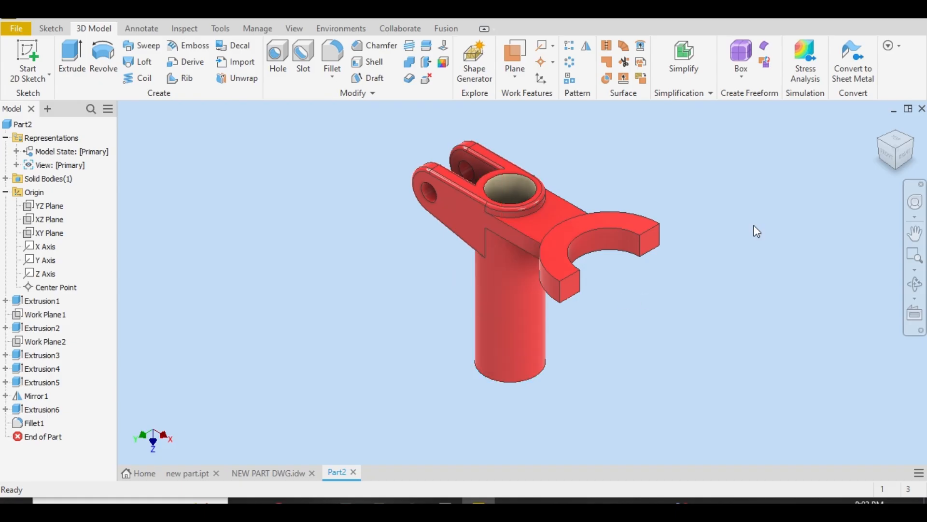
click(890, 148)
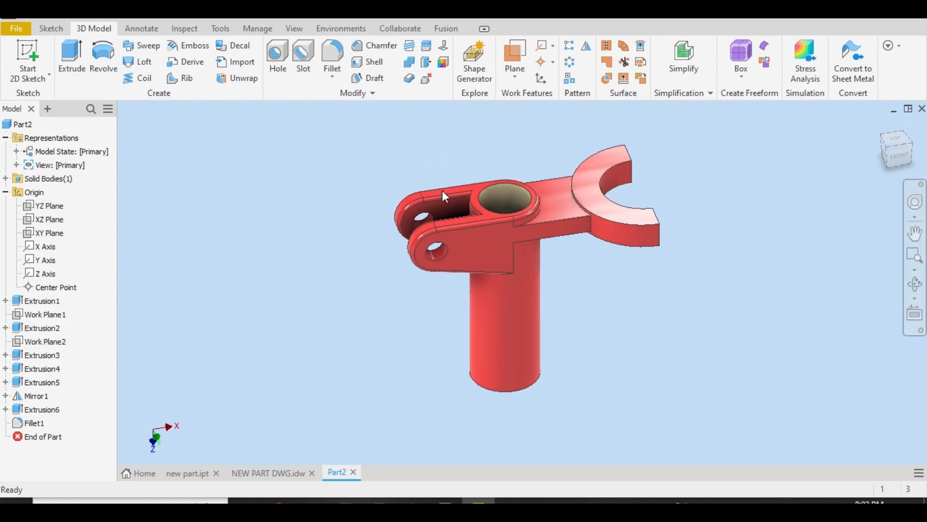
scroll(522, 207, up, 4)
scroll(650, 270, down, 5)
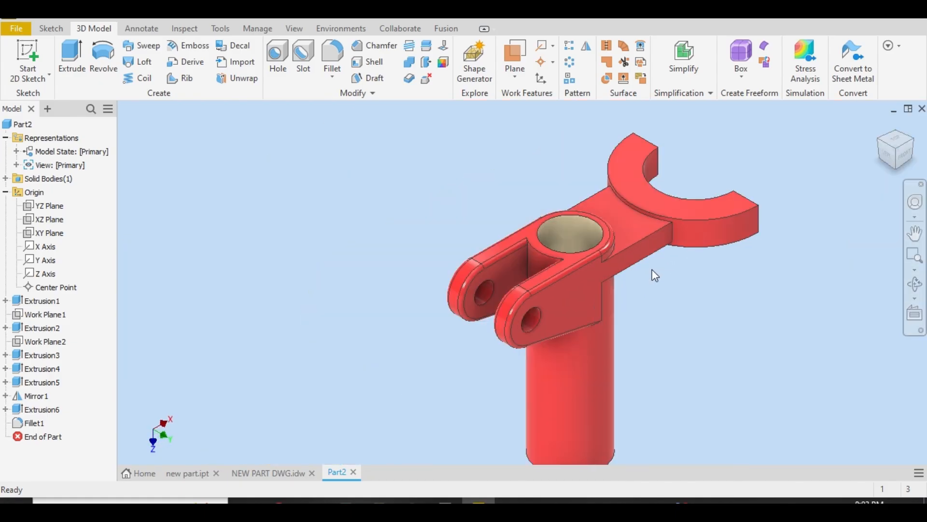
click(294, 28)
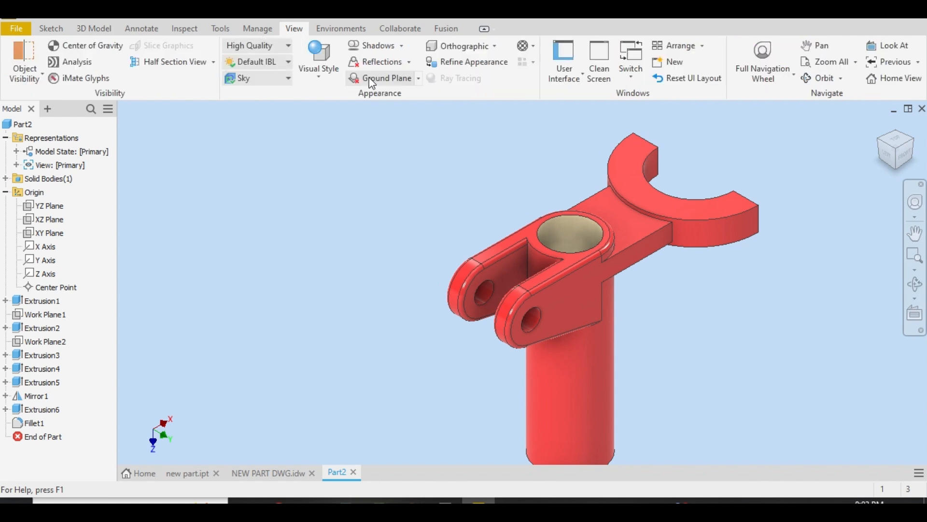
click(338, 82)
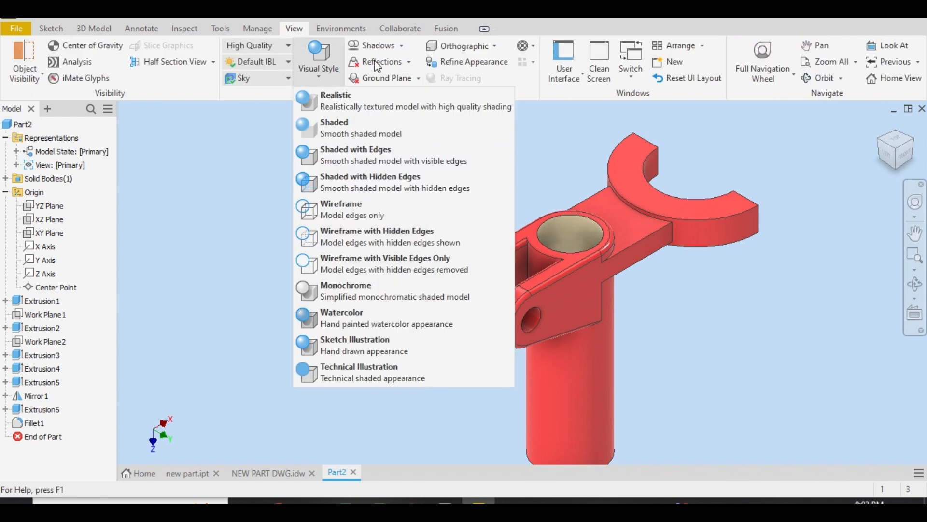
click(332, 99)
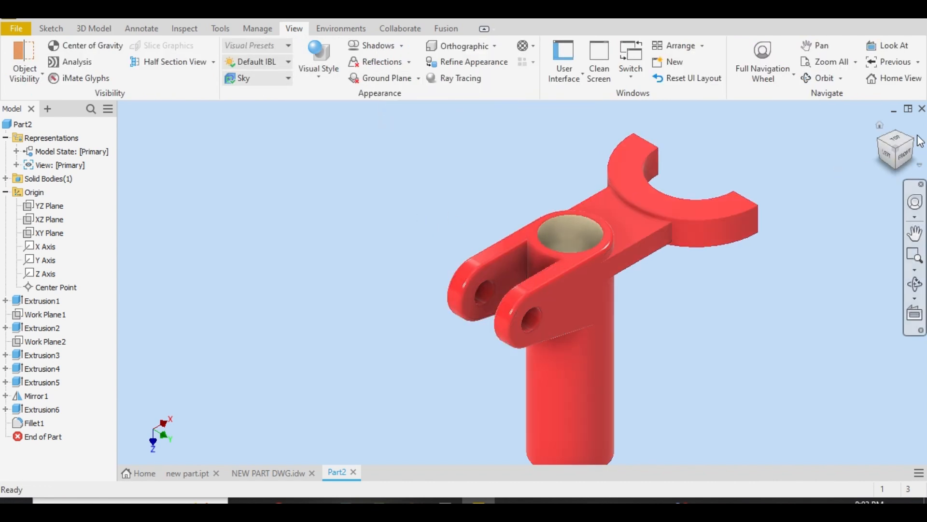
Set the scene lighting style to Sharp Highlights
click(892, 150)
scroll(500, 181, up, 5)
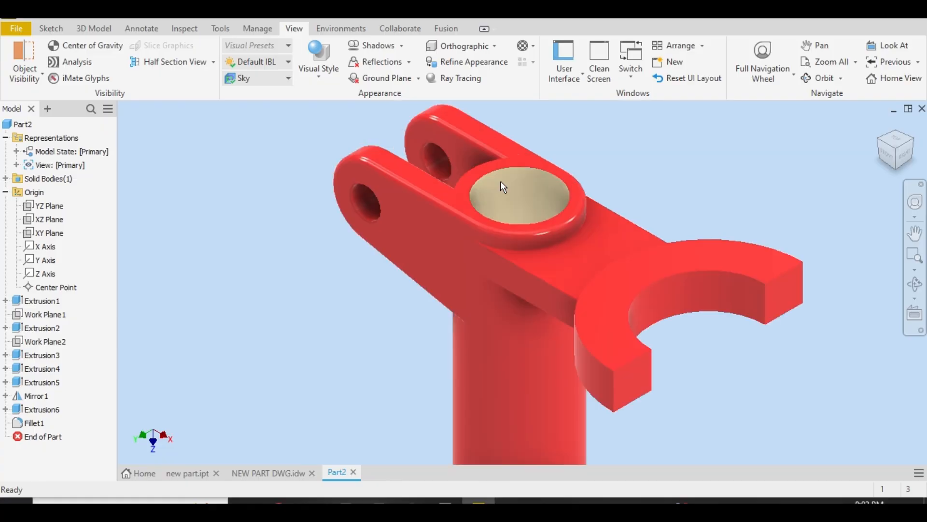
scroll(500, 181, down, 3)
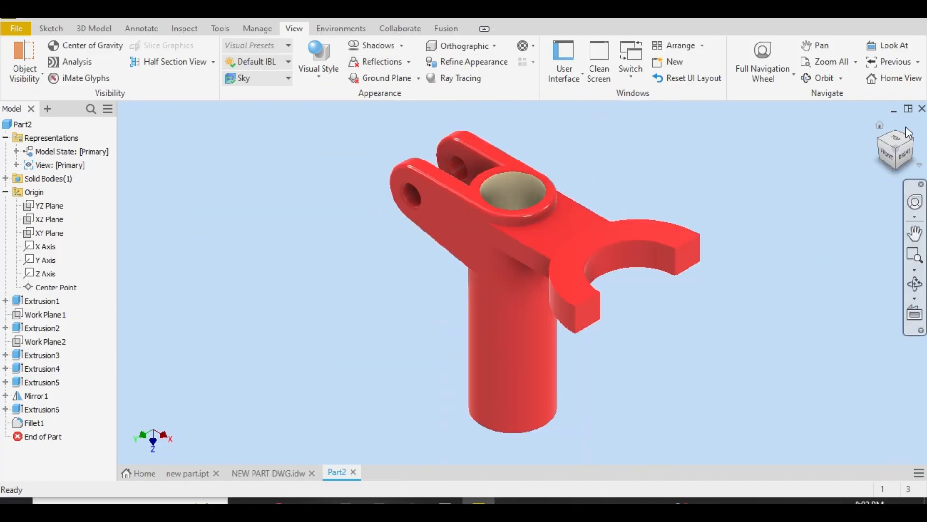
click(881, 145)
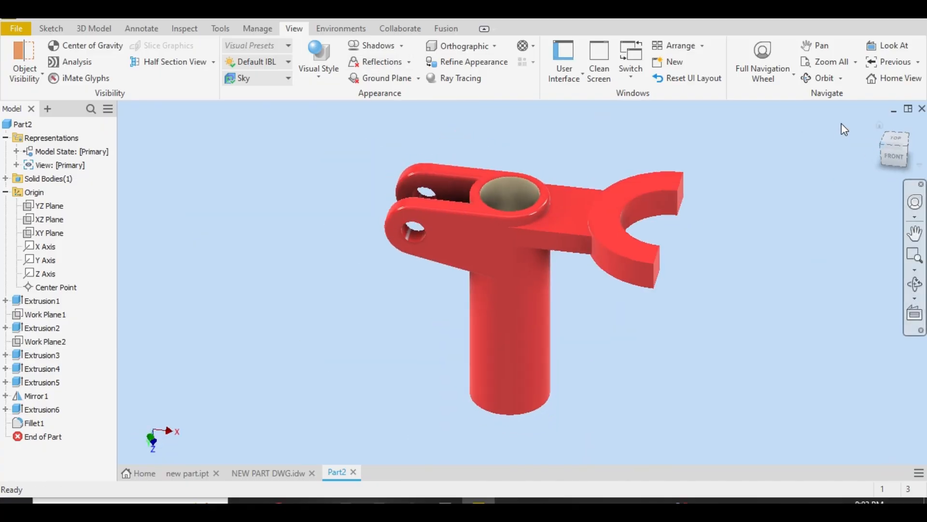
click(274, 62)
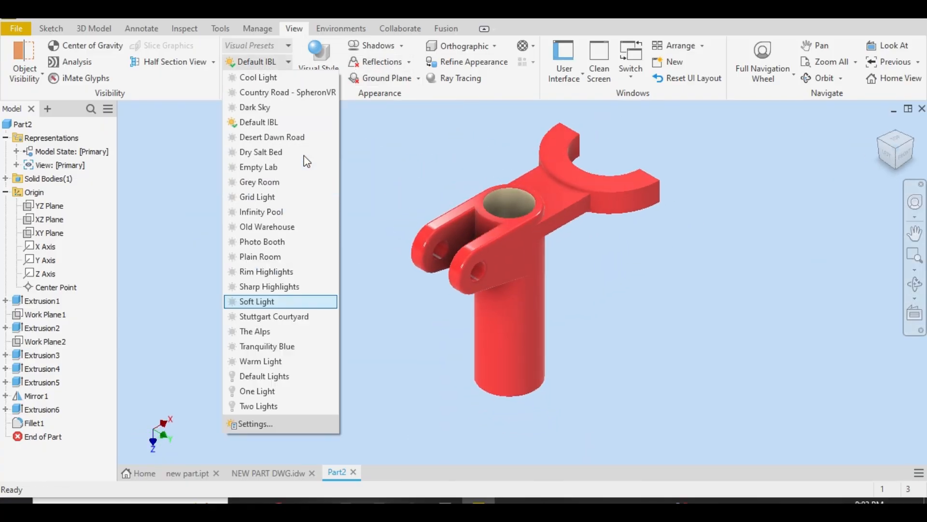
click(271, 288)
Examine the finished bracket up close and from the top, right and isometric views under the new lighting
scroll(464, 197, up, 5)
scroll(537, 223, down, 4)
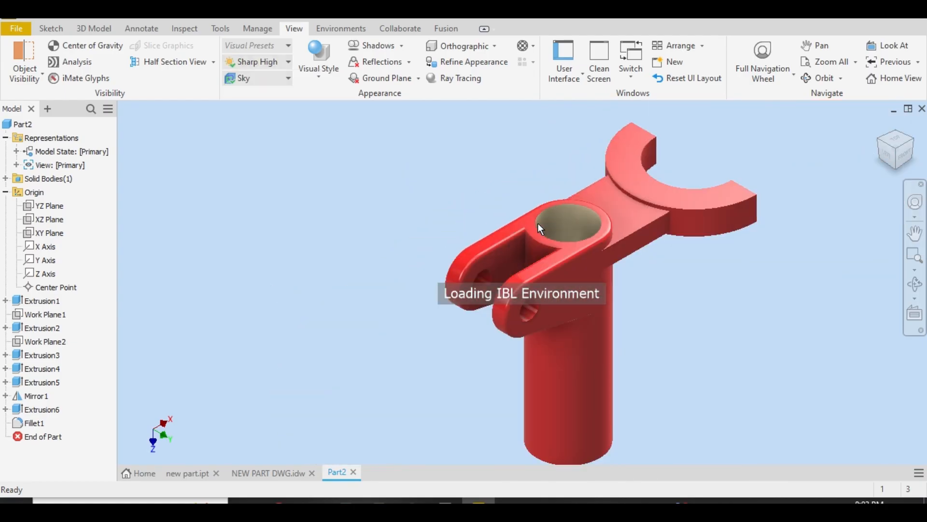
click(906, 147)
click(902, 140)
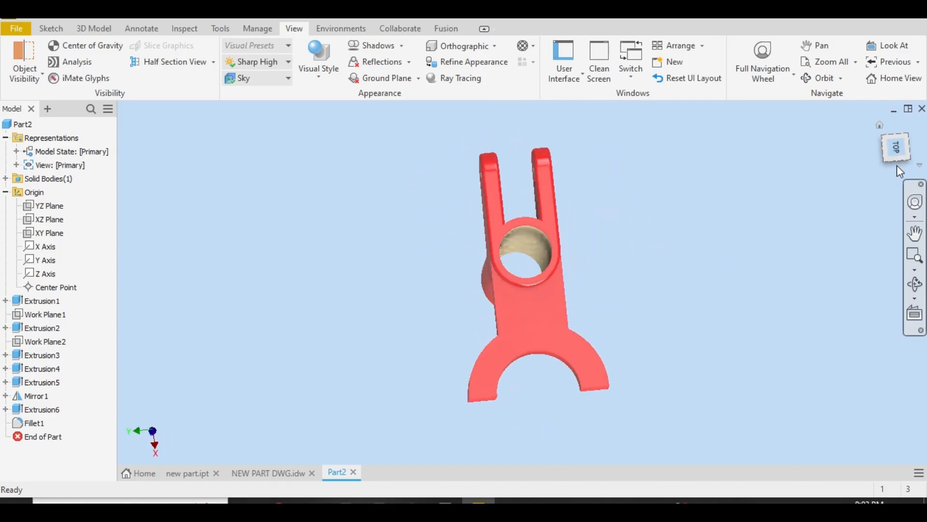
click(894, 170)
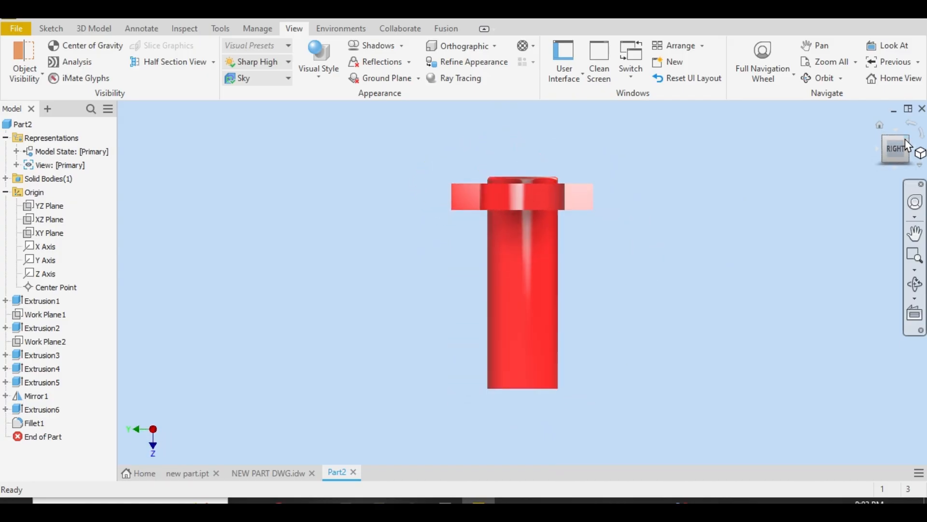
click(908, 138)
scroll(607, 180, up, 4)
scroll(606, 180, down, 3)
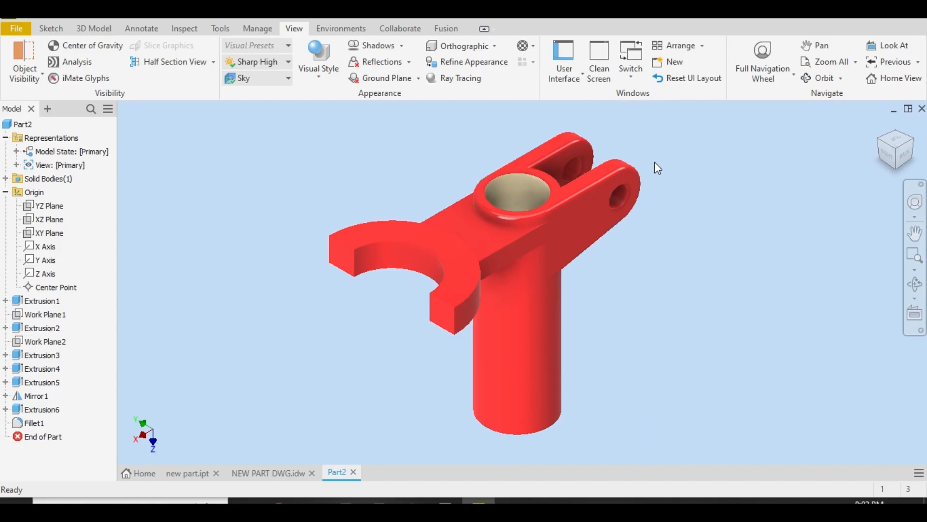
click(880, 145)
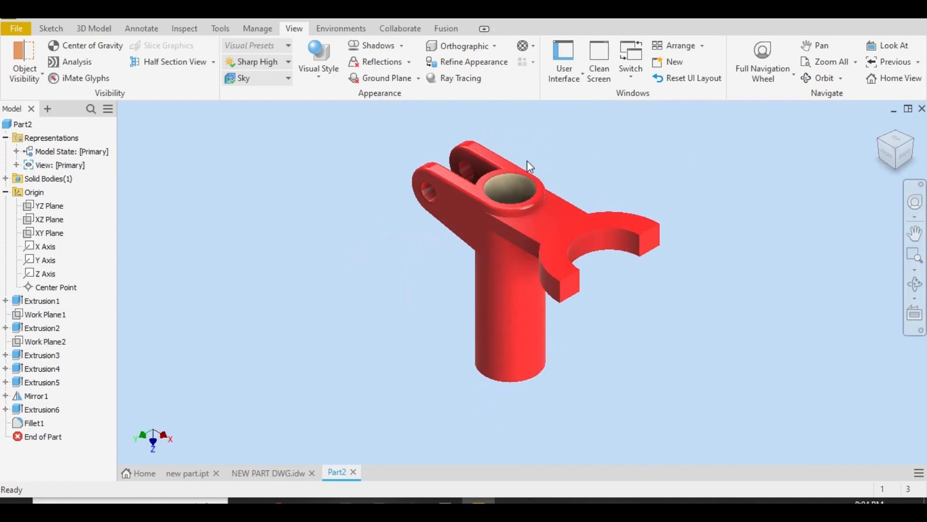